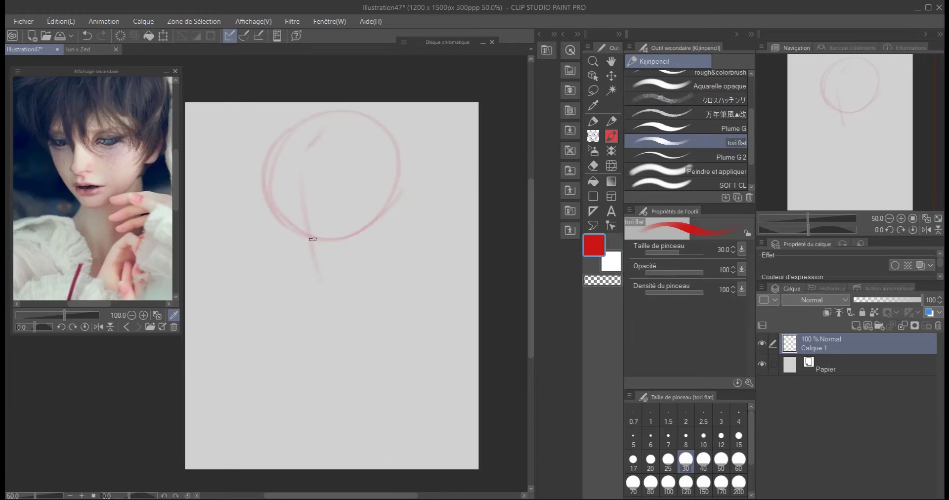
Sketch the face outline, jaw, ear and neck around the head circle in red, strengthening the contours at brush size 40
mouse_move(397, 198)
mouse_down()
mouse_move(410, 240)
mouse_move(377, 313)
mouse_up()
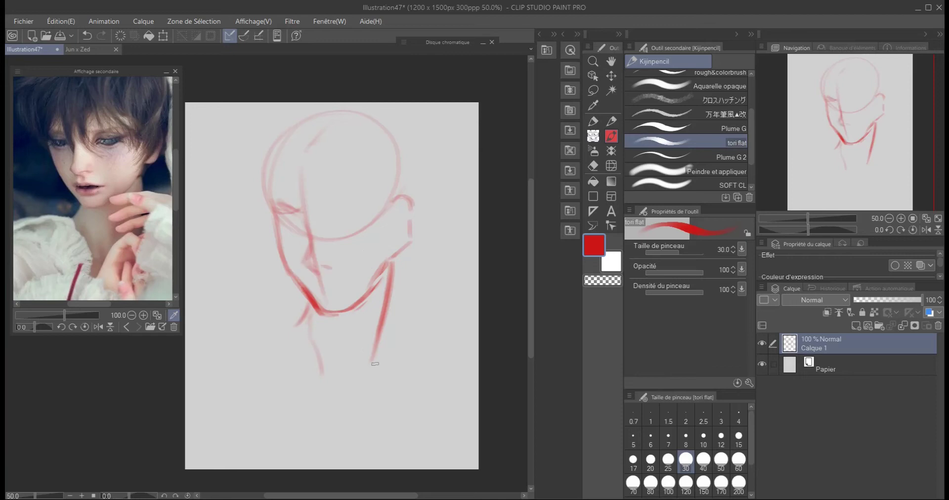
key(bracketright)
drag(390, 260, 328, 314)
drag(393, 200, 405, 242)
mouse_move(270, 213)
mouse_down()
mouse_move(321, 309)
mouse_move(415, 192)
mouse_up()
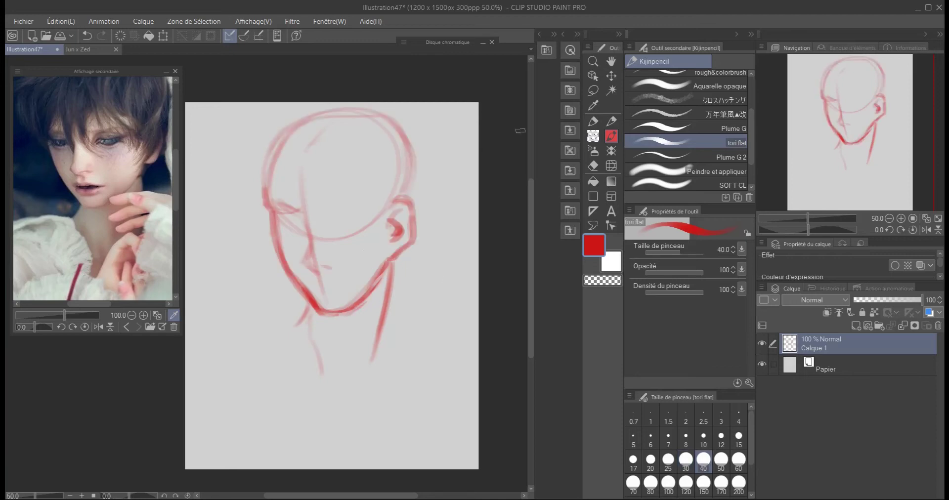
Sketch the mouth line and the lower lip beneath the nose
drag(309, 285, 349, 286)
drag(321, 299, 335, 299)
scroll(294, 243, up, 1)
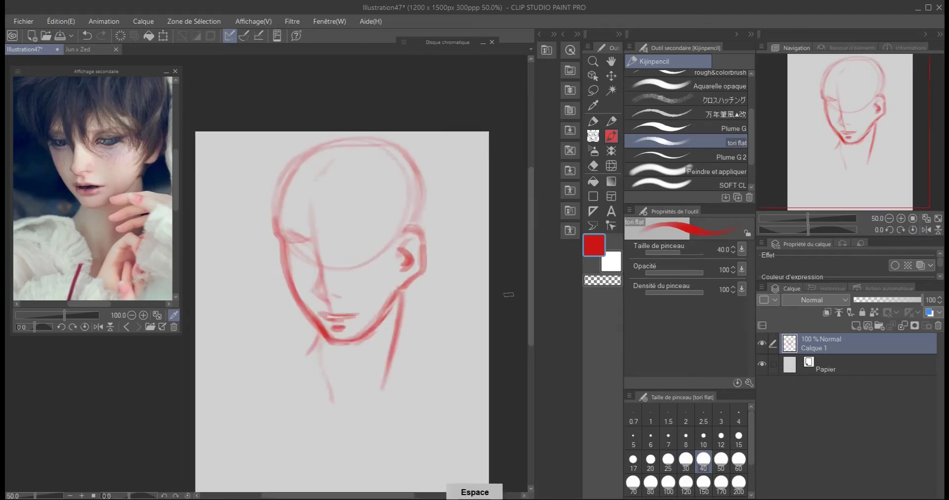
Reduce the brush size to 12 and sketch the eye on the far, left side of the face
key(bracketleft)
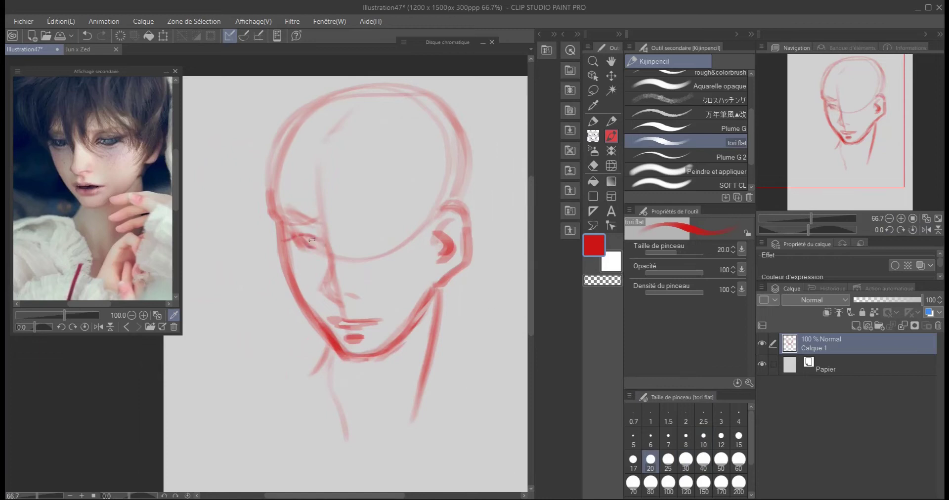
key(bracketleft)
key(bracketleft)
key(bracketleft)
drag(300, 240, 310, 234)
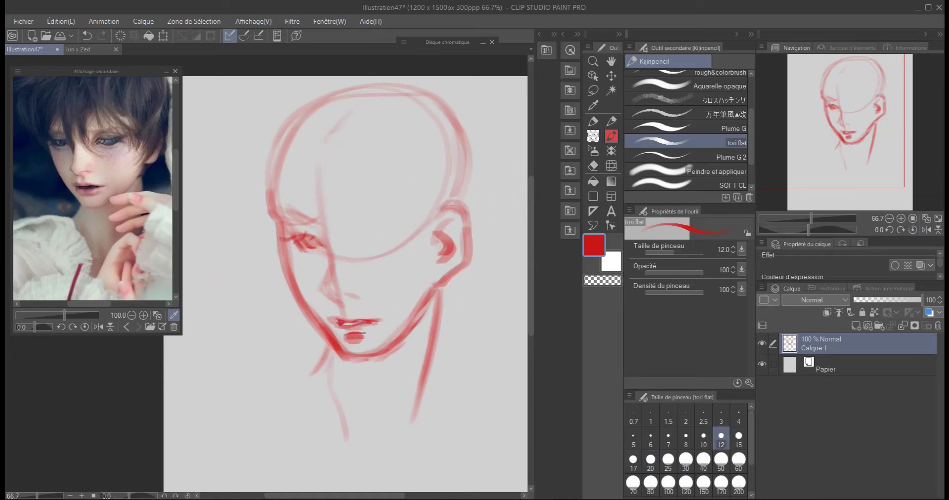
Sketch both eyebrows, the right eye and the left shoulder line, raising the brush size to 25
key(bracketright)
key(bracketright)
key(bracketright)
key(bracketright)
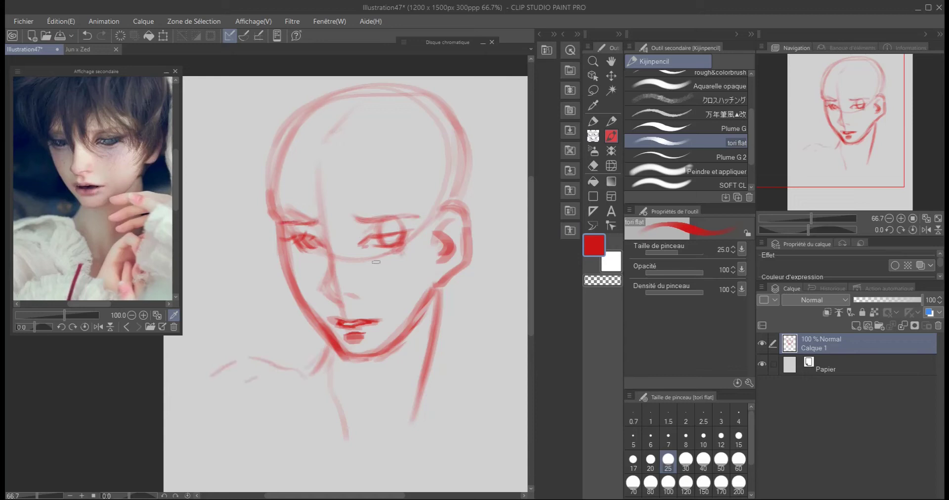
Duplicate the sketch layer and redraw both eyes as closed on the copy, using brush size 17 and the eraser
key(ctrl+c)
key(ctrl+v)
key(e)
key(p)
drag(358, 239, 422, 241)
key(bracketleft)
key(bracketleft)
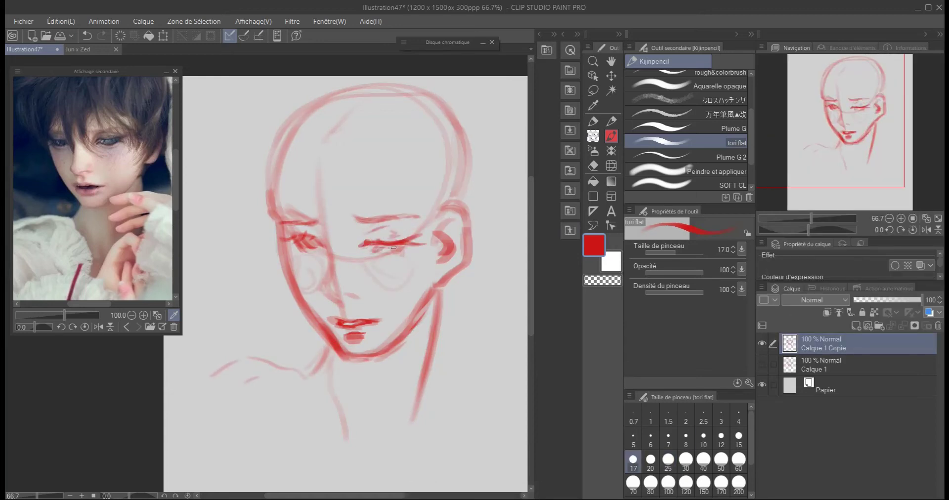
drag(292, 240, 316, 245)
key(p)
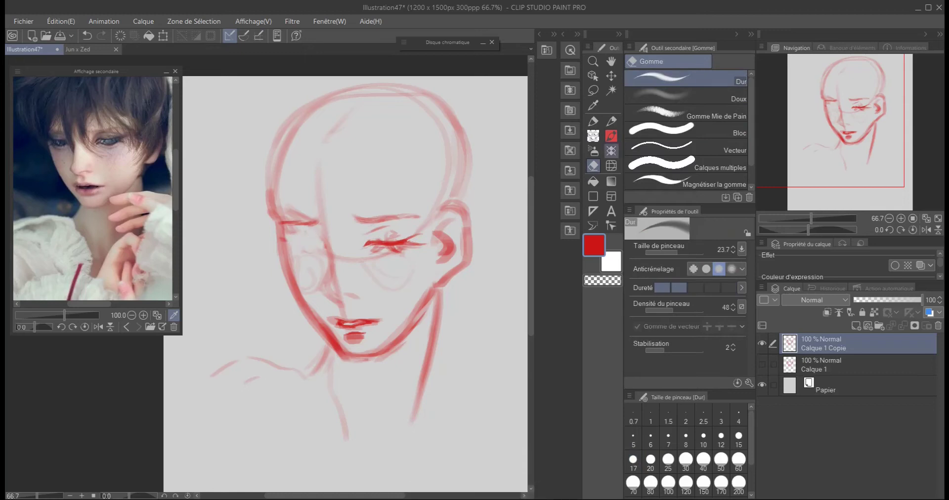
Sketch the right shoulder slope with a broader brush and enlarge the whole sketch slightly using a lasso selection
mouse_move(300, 226)
mouse_down()
mouse_move(257, 201)
mouse_move(274, 189)
mouse_move(262, 144)
mouse_up()
drag(403, 308, 425, 309)
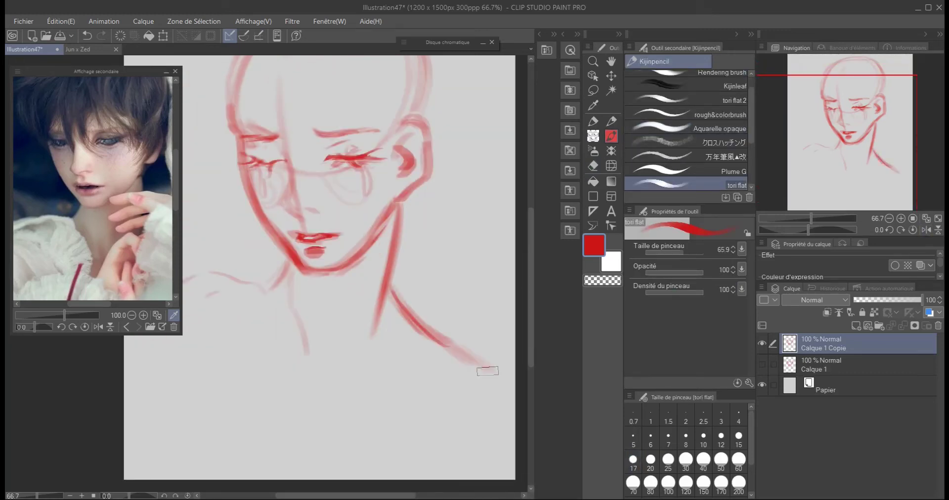
scroll(317, 267, down, 1)
key(m)
drag(208, 217, 212, 222)
scroll(316, 267, down, 1)
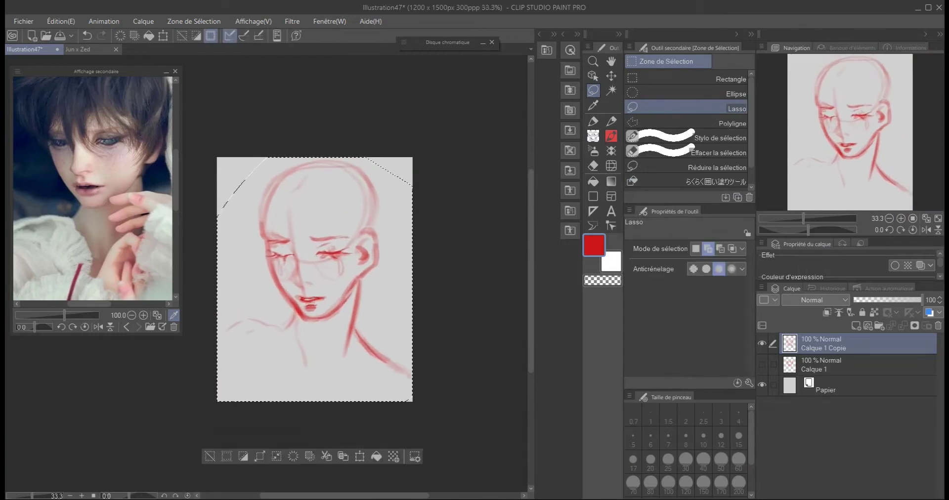
key(ctrl+d)
Sketch the ruffled collar around the neck opening with the tori flat brush at size 49.2
key(p)
scroll(316, 266, up, 2)
scroll(317, 267, down, 1)
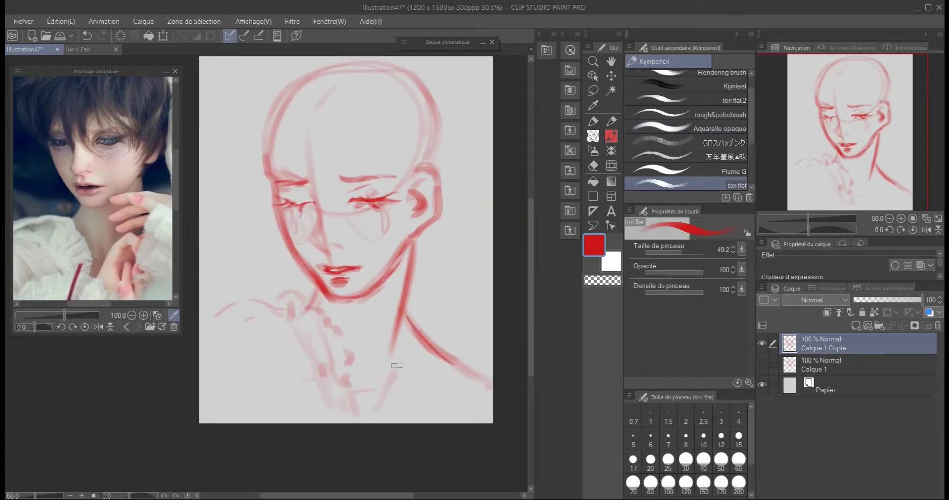
Add a new layer and sketch the raised hand beside the jaw at brush size 30
key(ctrl+shift+n)
key(bracketleft)
key(bracketleft)
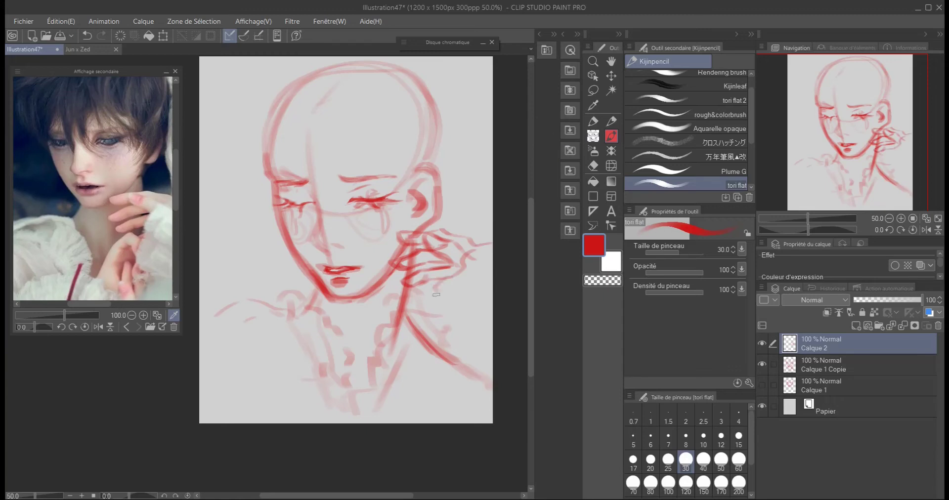
Lasso the hand sketch, scale it to about 129 % and rotate it about -21.1 degrees beside the jaw
key(m)
key(h)
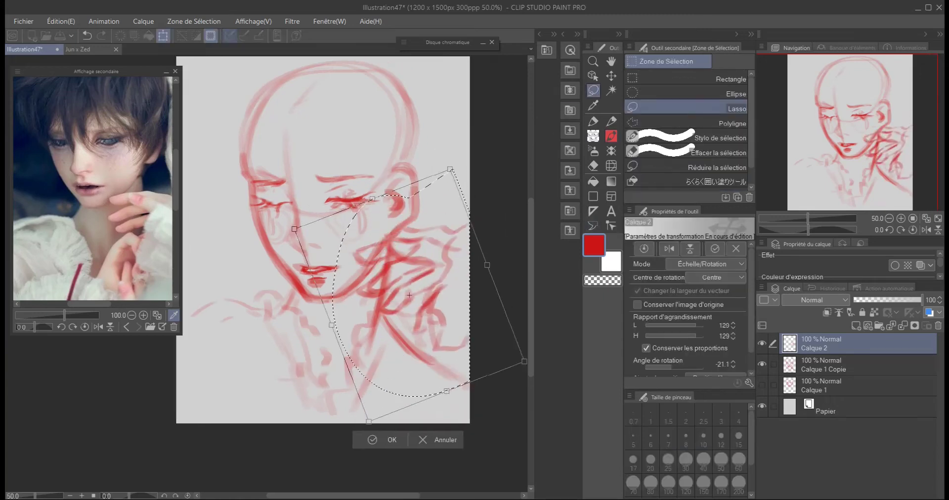
key(h)
key(p)
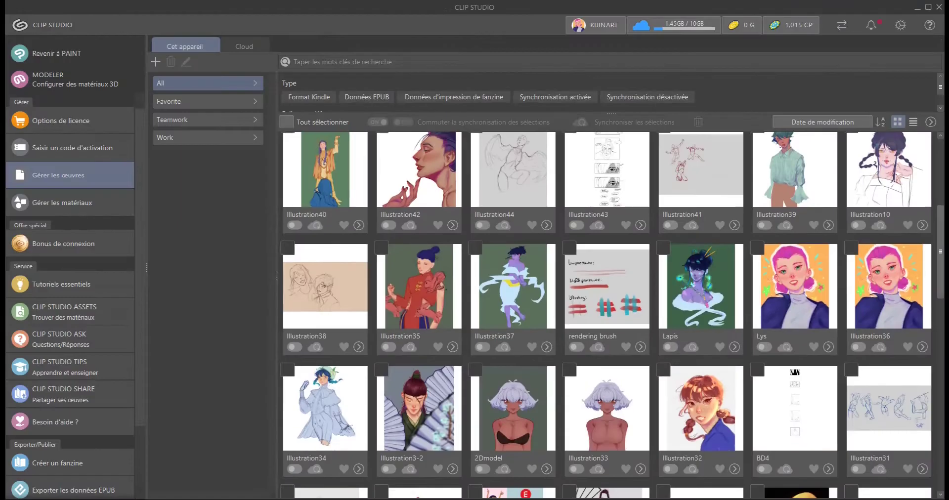
Switch to the browser and look through the related doll portraits on Pinterest for reference
click(734, 347)
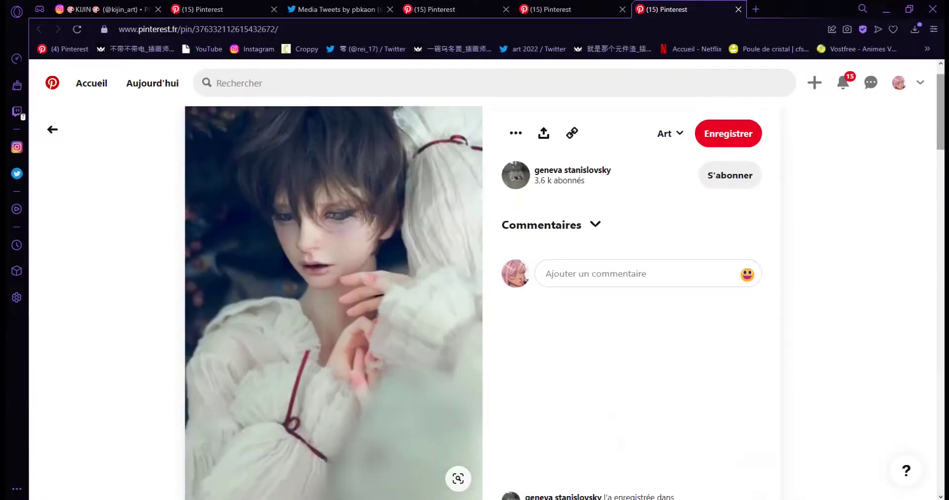
scroll(474, 297, down, 10)
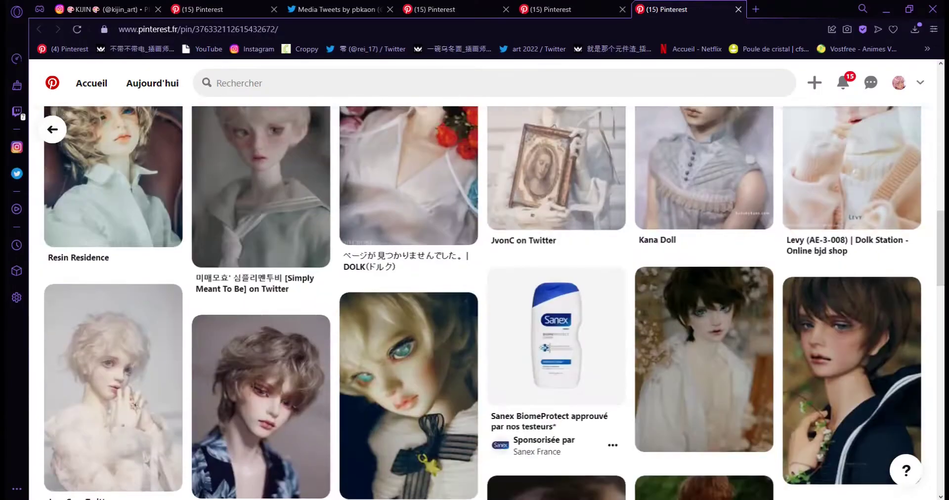
scroll(475, 297, down, 5)
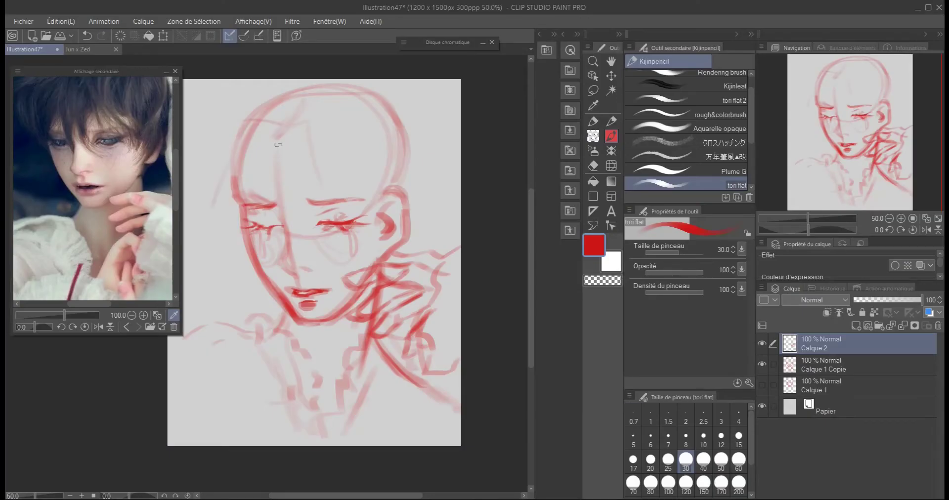
Sketch the loose hair strands around the head and the contours of the shoulders and chest at brush size 30
mouse_move(278, 145)
mouse_down()
mouse_move(345, 222)
mouse_move(375, 148)
mouse_move(280, 131)
mouse_up()
drag(272, 429, 360, 444)
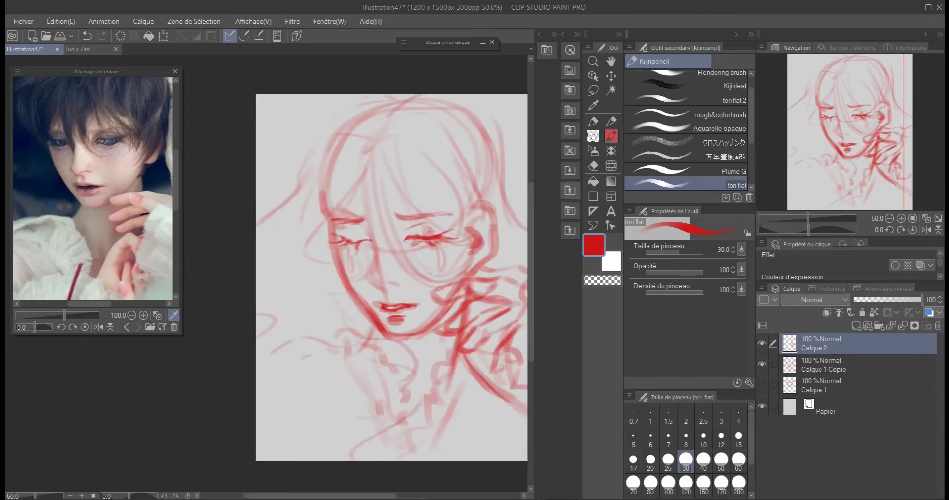
drag(231, 280, 188, 264)
drag(345, 376, 494, 396)
drag(277, 376, 321, 356)
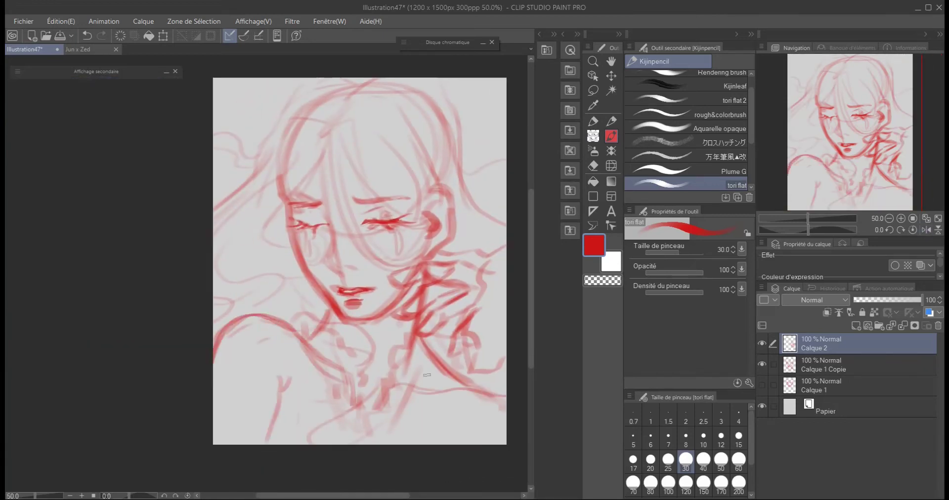
Check the sketch in a mirrored view and undo a trial stroke across the chest
click(926, 230)
click(926, 229)
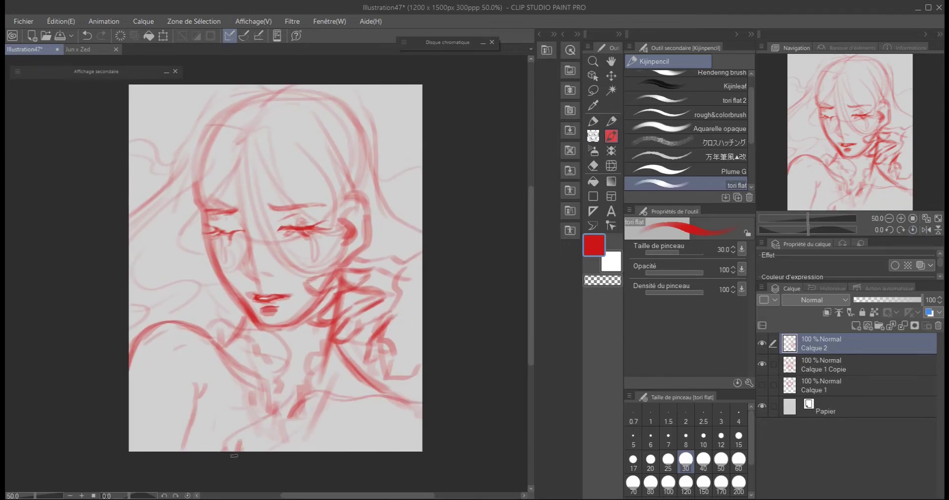
drag(256, 406, 301, 368)
key(ctrl+z)
Look through more doll references on Pinterest in the browser and return to the drawing
key(alt+Tab)
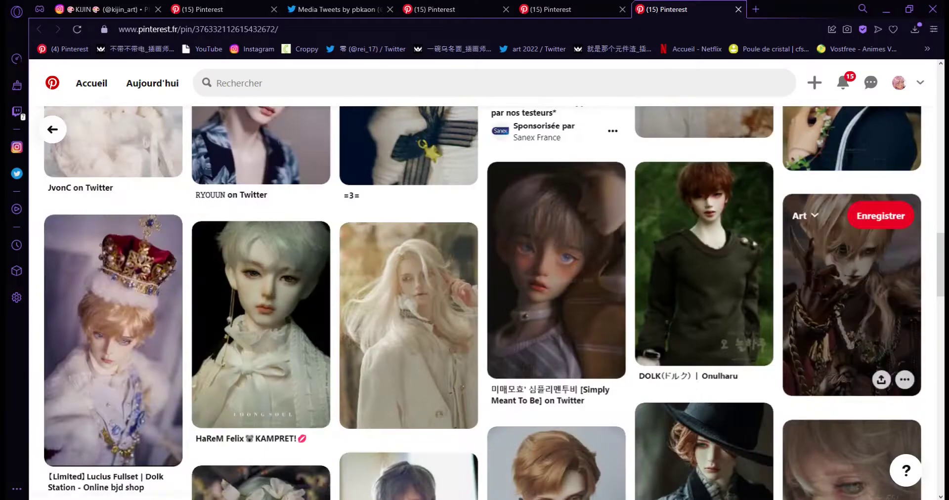
scroll(474, 296, down, 5)
click(557, 275)
key(alt+Tab)
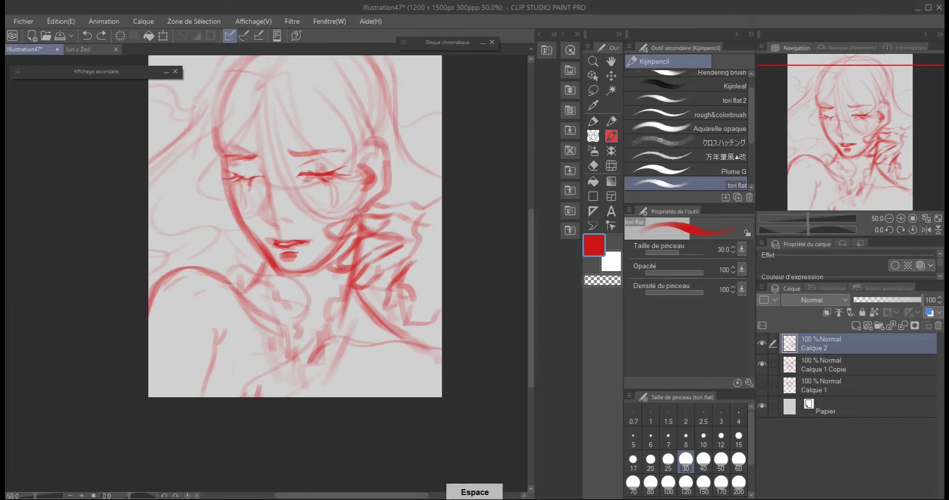
On a new layer over the sketch faded to 40 %, ink the jaw and ear in black with 万年筆風▲改 at size 17
key(ctrl+shift+n)
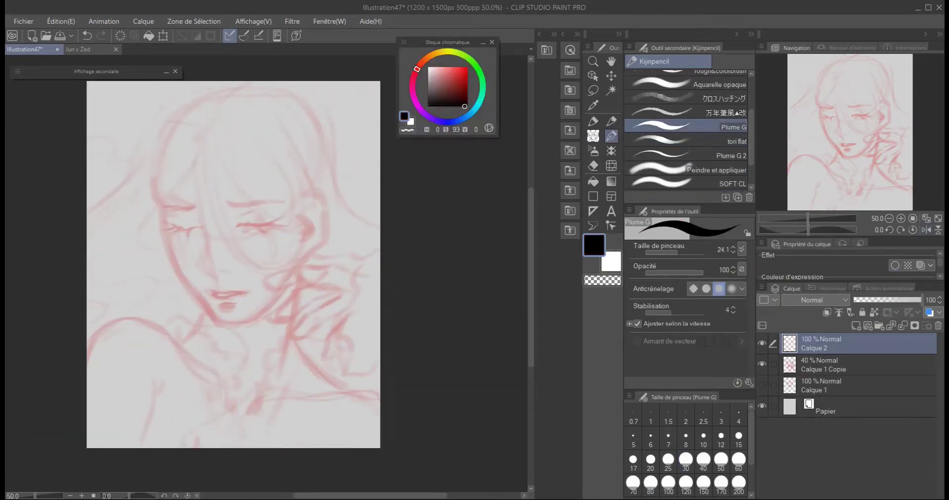
key(ctrl+plus)
key(comma)
mouse_move(238, 222)
mouse_down()
mouse_move(252, 295)
mouse_move(241, 240)
mouse_move(244, 259)
mouse_up()
key(ctrl+z)
drag(259, 296, 284, 326)
mouse_move(291, 335)
mouse_down()
mouse_move(319, 366)
mouse_move(397, 303)
mouse_up()
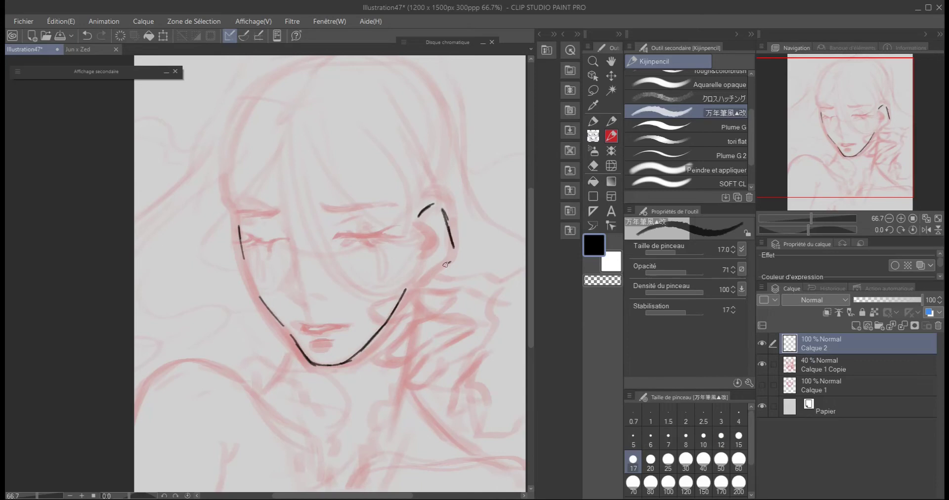
Ink the nostril and hatch the nose bridge with a thinner brush
key(bracketleft)
key(bracketleft)
drag(293, 296, 317, 313)
drag(302, 260, 296, 282)
drag(309, 262, 304, 284)
Ink the right eye's closed lid and lashes and the eyebrow above it
drag(334, 241, 396, 226)
mouse_move(343, 244)
mouse_down()
mouse_move(364, 242)
mouse_move(373, 218)
mouse_up()
mouse_move(311, 203)
mouse_down()
mouse_move(434, 210)
mouse_move(390, 223)
mouse_up()
Reduce the brush size to 8 and ink fine lash details, the left eye-socket contour and the mouth line
scroll(275, 269, up, 1)
key(bracketleft)
key(bracketleft)
mouse_move(412, 213)
mouse_down()
mouse_move(402, 231)
mouse_move(410, 225)
mouse_up()
drag(286, 189, 306, 223)
drag(344, 354, 364, 352)
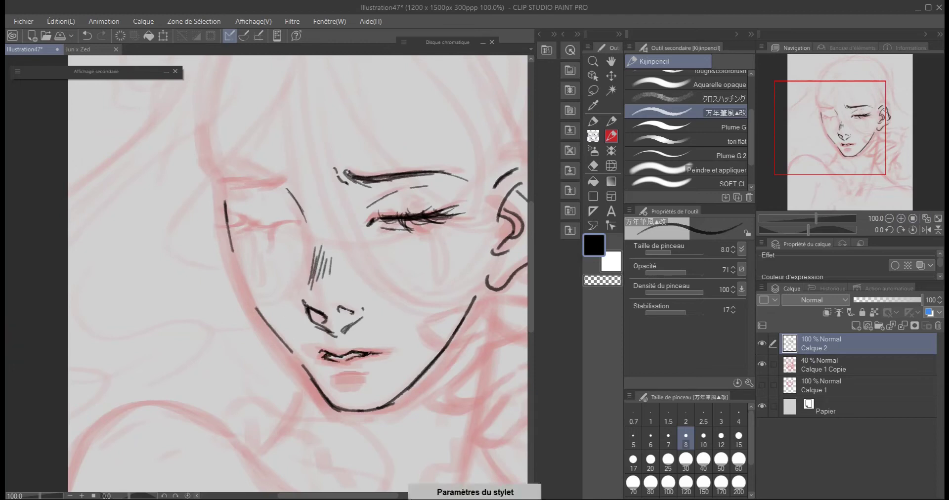
Check the proportions of the inked face in a mirrored view and from a reduced zoom
key(ctrl+h)
key(h)
key(ctrl+minus)
key(ctrl+minus)
key(h)
key(ctrl+h)
key(ctrl+plus)
key(ctrl+plus)
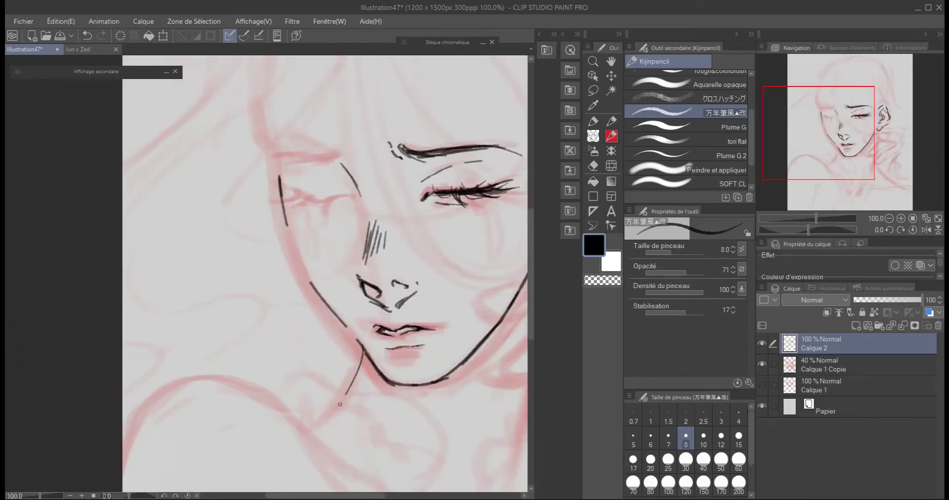
Ink the neck lines below the jaw and ear at brush size 17
key(ctrl+minus)
click(633, 459)
drag(410, 247, 386, 401)
key(ctrl+h)
key(ctrl+h)
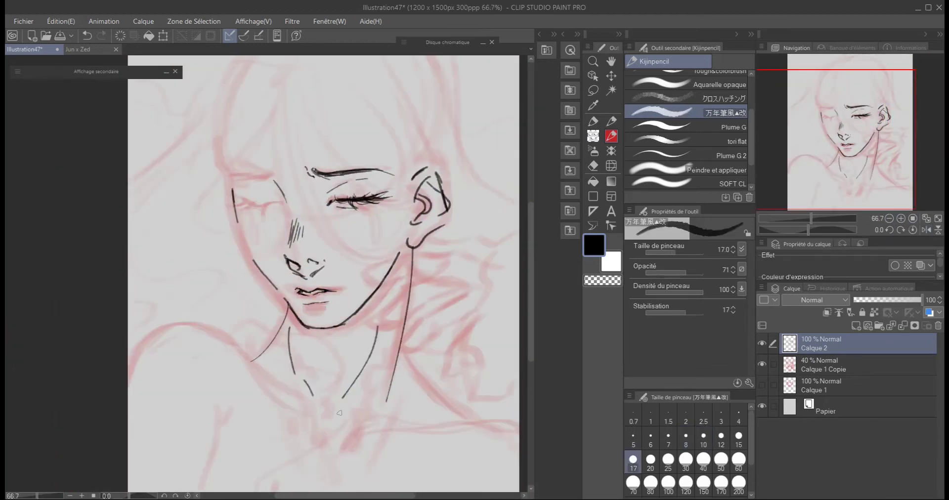
Ink the left eye's closed lid, lashes and eyebrow, starting at brush size 12 and raising it to 20
click(720, 435)
drag(261, 244, 266, 273)
mouse_move(241, 232)
mouse_down()
mouse_move(285, 234)
mouse_move(228, 243)
mouse_up()
mouse_move(287, 231)
mouse_down()
mouse_move(252, 241)
mouse_move(270, 226)
mouse_up()
key(bracketright)
key(bracketright)
key(bracketright)
key(ctrl+h)
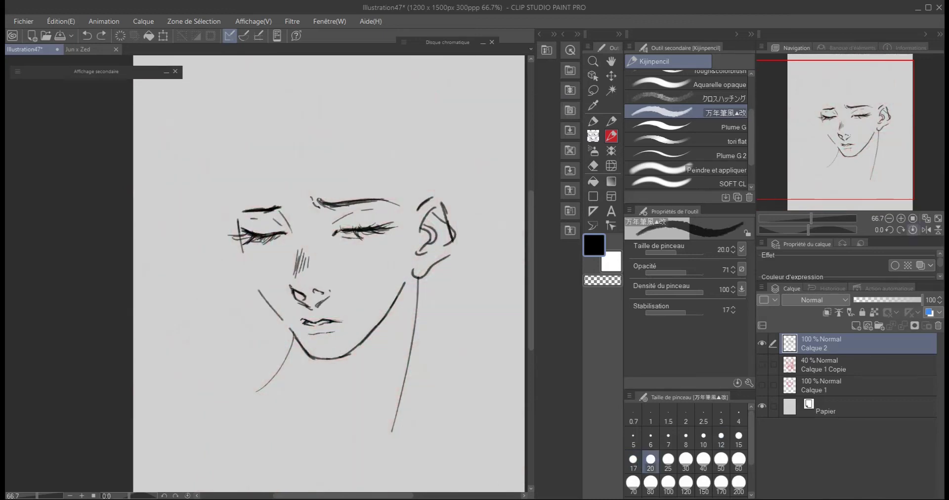
Ink the left temple line and brow at brush size 17 and hatch short strokes on both cheeks beneath the eyes
key(ctrl+h)
key(bracketleft)
mouse_move(227, 178)
mouse_down()
mouse_move(231, 209)
mouse_move(279, 208)
mouse_up()
key(ctrl+h)
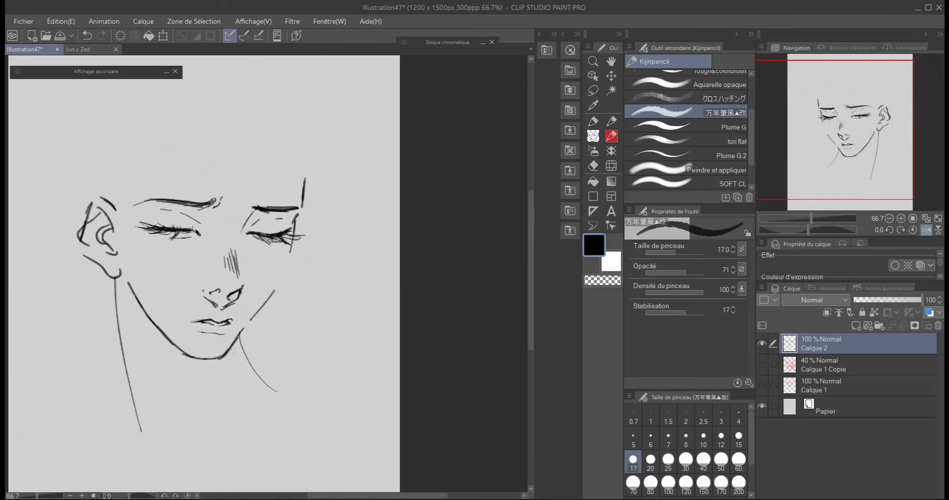
drag(342, 251, 341, 274)
drag(349, 253, 348, 274)
On a new layer, ink the shoulders, collarbones and upper chest along the red sketch at brush size 15
key(ctrl+shift+n)
key(bracketleft)
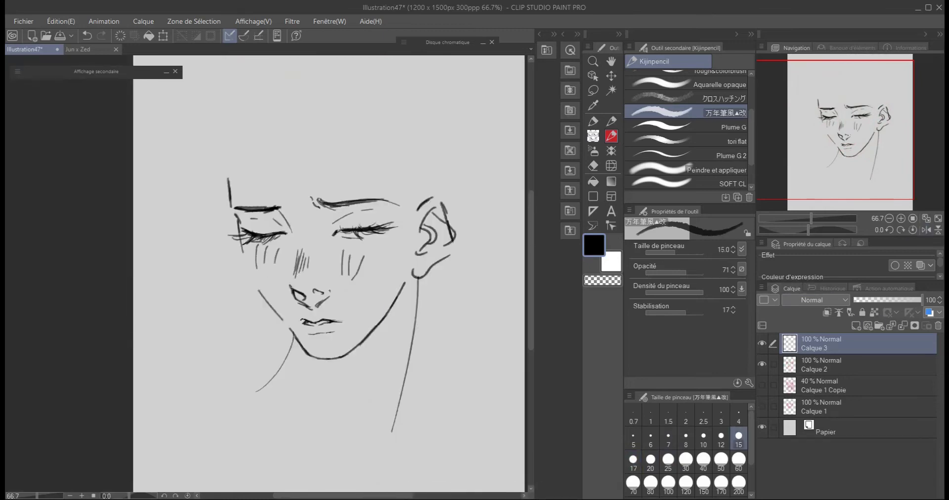
key(ctrl+h)
key(alt+bracketleft)
scroll(319, 312, down, 2)
key(ctrl+z)
drag(174, 279, 272, 255)
drag(272, 254, 187, 194)
drag(352, 228, 403, 291)
drag(295, 316, 402, 292)
drag(384, 297, 474, 310)
scroll(480, 316, up, 5)
On another new layer, ink the front hair strands falling from the parting across the face to the ear
key(ctrl+shift+n)
mouse_move(297, 195)
mouse_down()
mouse_move(308, 194)
mouse_move(415, 363)
mouse_move(435, 311)
mouse_up()
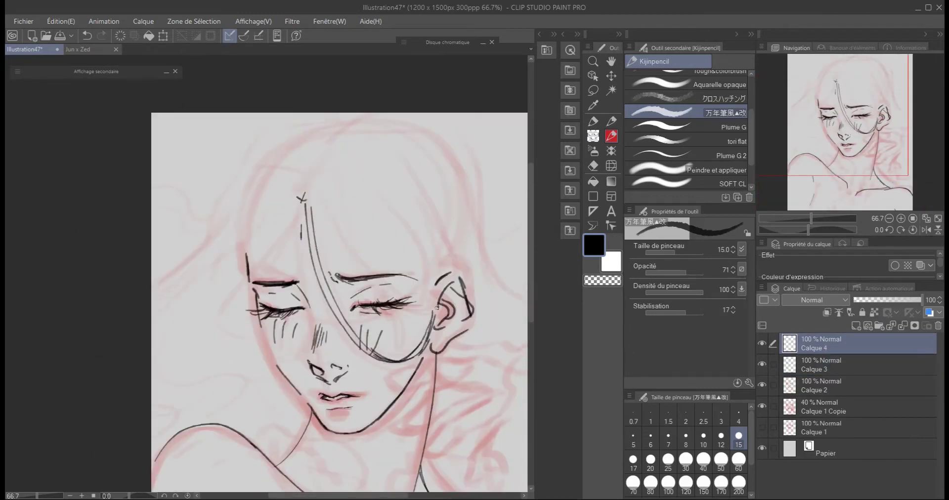
drag(312, 173, 301, 247)
drag(383, 157, 431, 307)
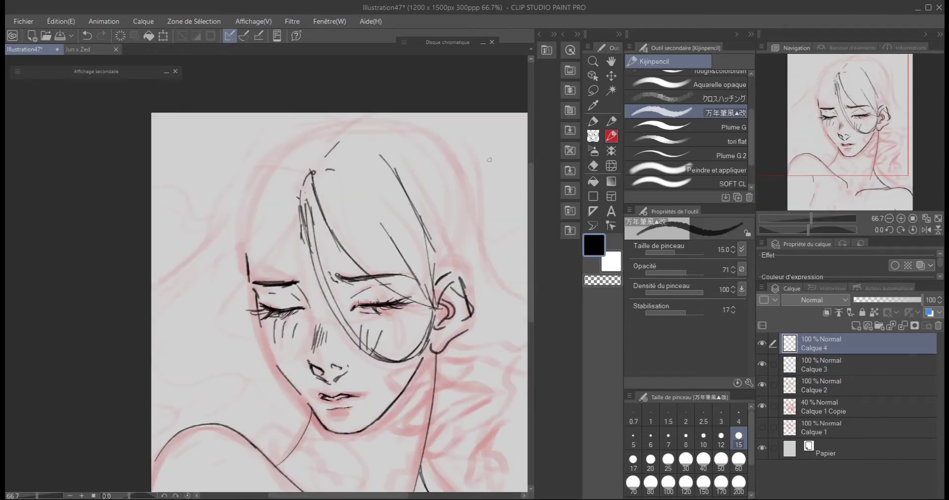
Ink the hair at the left temple, the wavy lock on the right and the strands curling over the neck
drag(289, 225, 213, 317)
drag(455, 142, 482, 208)
mouse_move(385, 114)
mouse_down()
mouse_move(433, 119)
mouse_move(441, 56)
mouse_up()
drag(383, 214, 418, 301)
drag(362, 253, 337, 314)
mouse_move(392, 400)
mouse_down()
mouse_move(361, 350)
mouse_move(375, 435)
mouse_up()
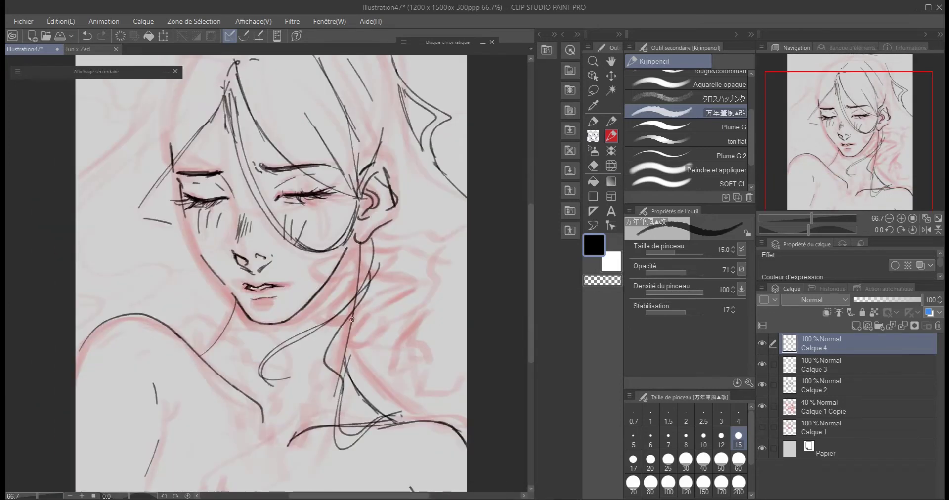
Hide the red sketch layer and ink long hair strands flowing down behind the ear on the right
click(762, 405)
drag(445, 297, 359, 324)
drag(317, 178, 375, 257)
drag(296, 252, 376, 425)
scroll(411, 395, down, 5)
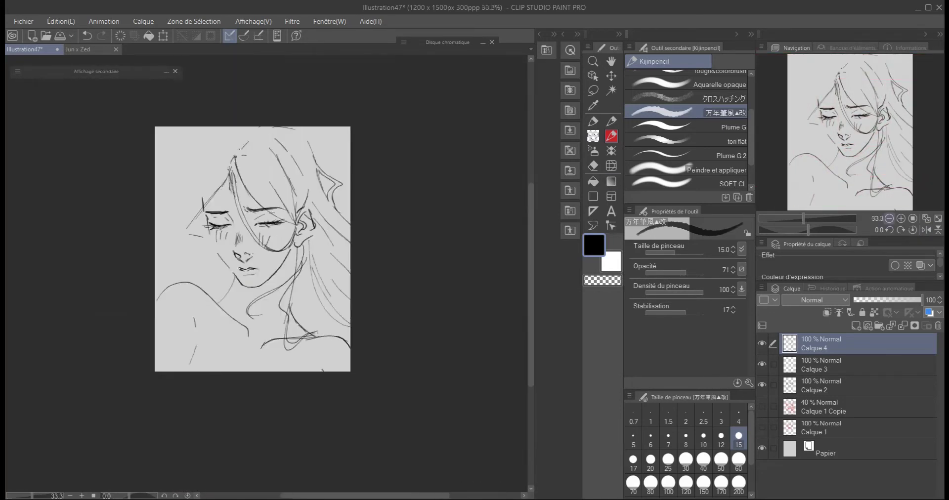
Show the red sketch layer while inking the long hair over the crown and left side, and hide it again
click(761, 405)
scroll(364, 296, up, 5)
click(762, 406)
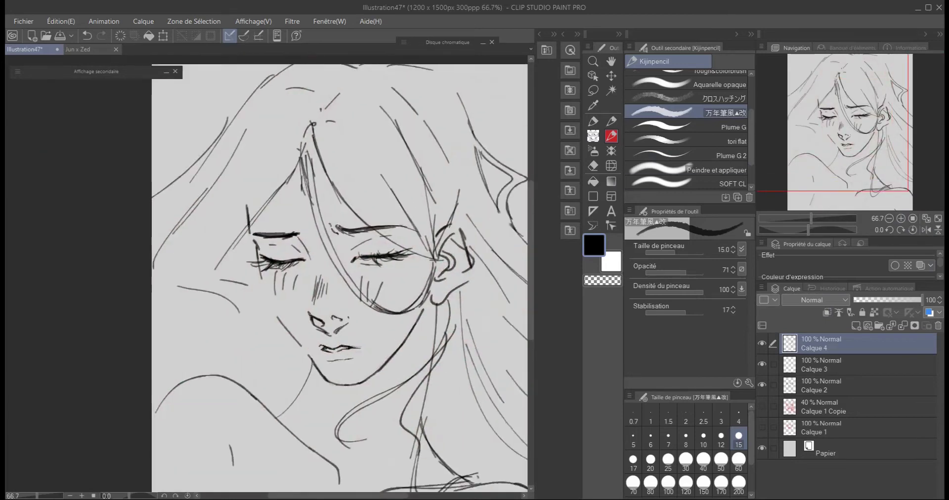
Ink the last curling strands over the shoulder and rename the line-art layers hair, like corps and rougeurs
scroll(364, 296, down, 2)
mouse_move(366, 257)
mouse_down()
mouse_move(297, 227)
mouse_move(221, 289)
mouse_move(325, 210)
mouse_move(323, 263)
mouse_up()
double_click(813, 348)
text(hair)
key(Return)
double_click(814, 389)
text(like corps)
key(Return)
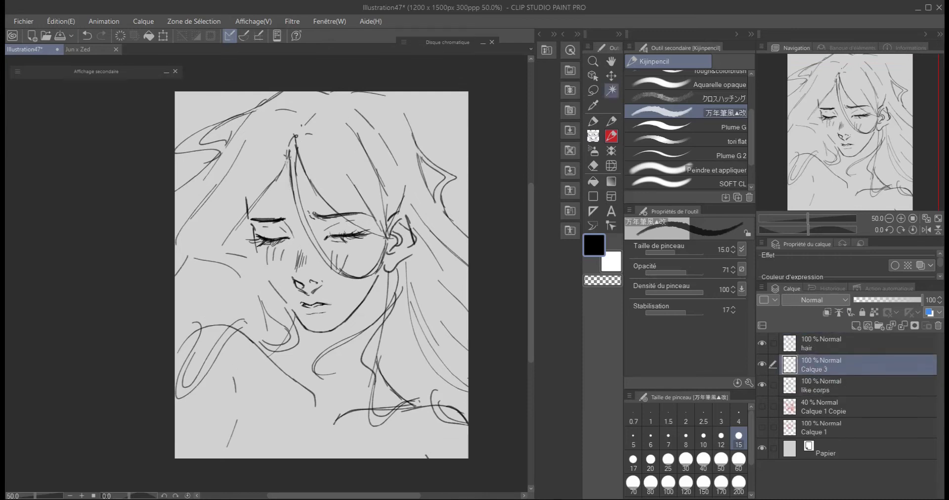
key(m)
double_click(813, 369)
text(rougeurs)
key(Return)
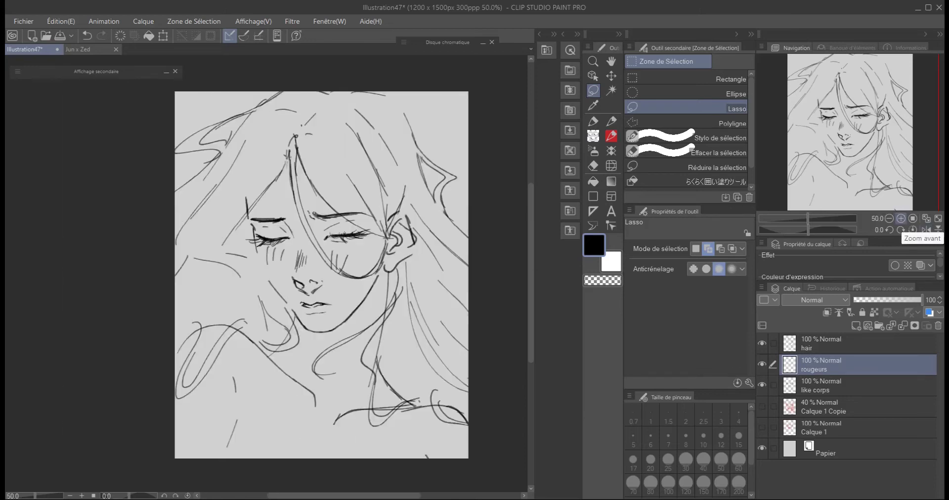
key(alt+Tab)
click(282, 386)
click(316, 398)
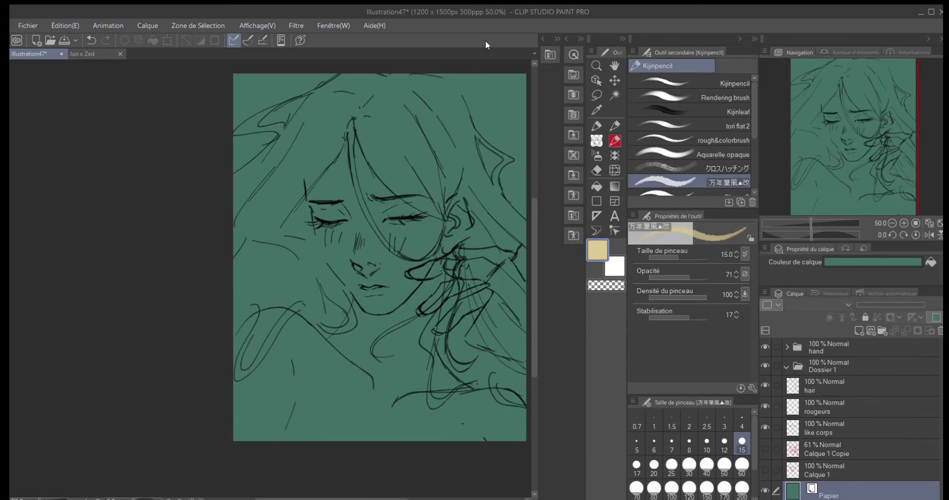
On a new layer beneath the line art, lasso the face, neck and shoulders and fill them with flat beige skin
key(ctrl+shift+n)
drag(840, 384, 820, 438)
key(m)
mouse_move(327, 128)
mouse_down()
mouse_move(534, 359)
mouse_move(529, 148)
mouse_up()
key(alt+BackSpace)
key(ctrl+d)
key(b)
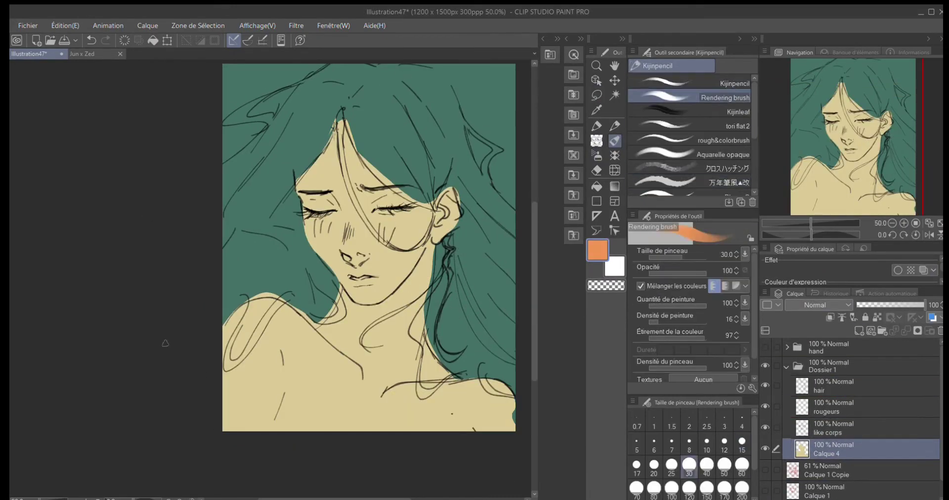
Paint soft orange blush across the cheeks with the Rendering brush at 65 opacity
key(ctrl+plus)
drag(342, 280, 381, 292)
drag(445, 277, 474, 285)
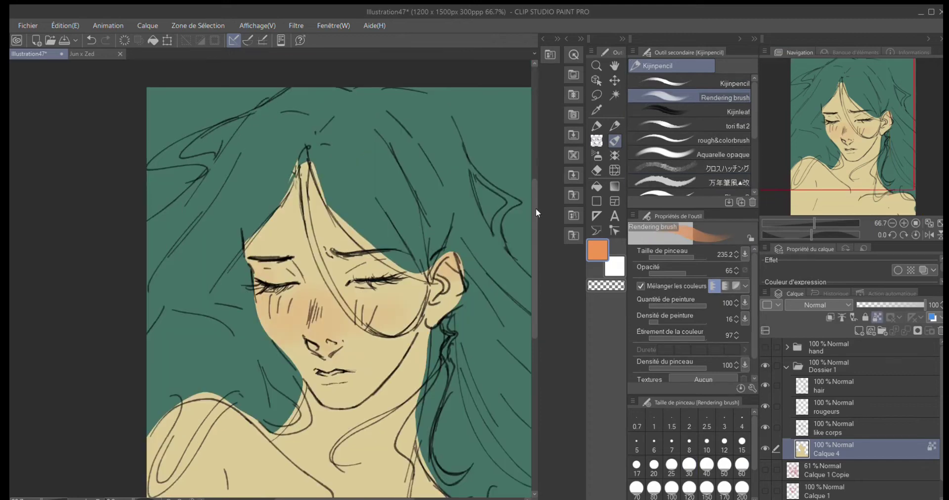
Fill a new layer beneath the portrait folder with white and hide it
key(ctrl+shift+n)
key(g)
key(x)
click(505, 335)
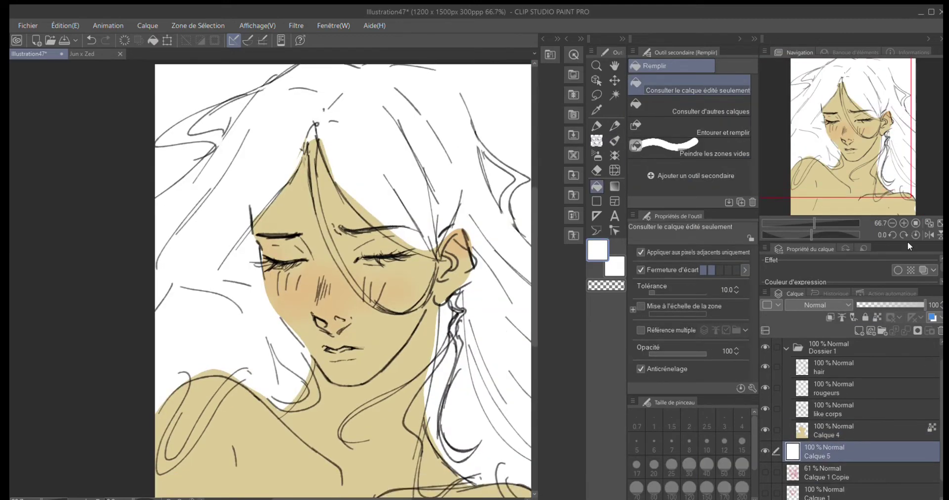
scroll(840, 407, down, 1)
click(765, 430)
On the skin layer, paint orange and red shading over the ear, nose and lips with the Rendering brush
click(810, 406)
key(b)
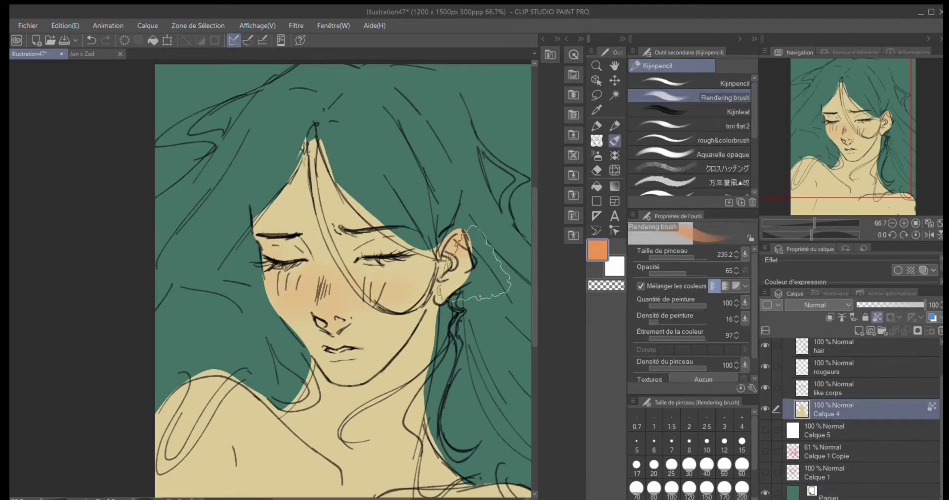
drag(474, 261, 439, 321)
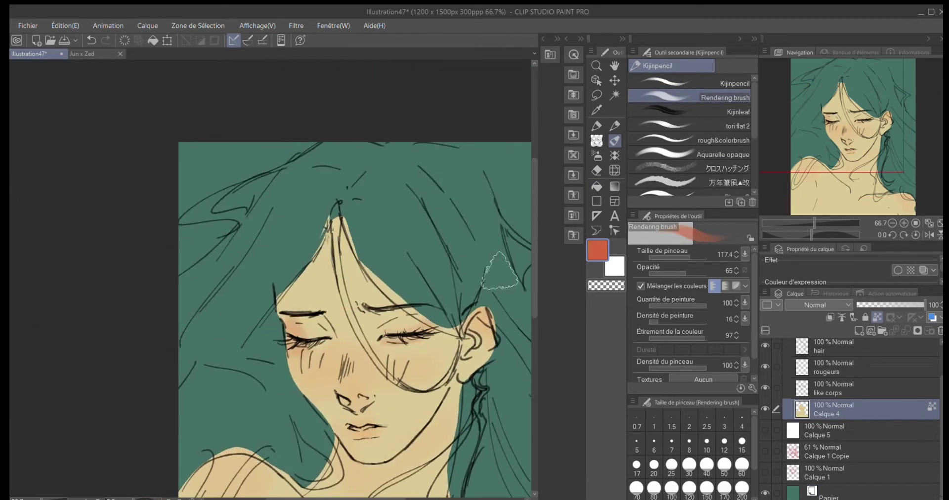
drag(345, 401, 366, 398)
key(bracketright)
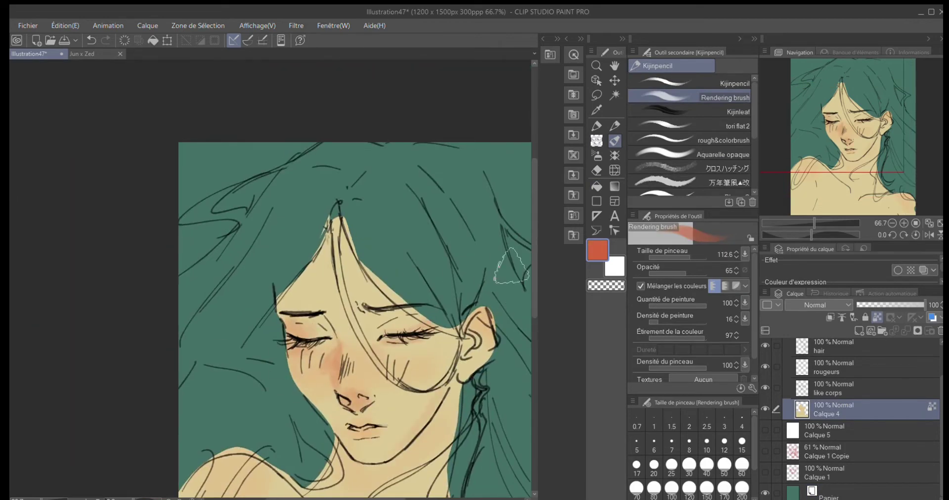
Add muted green shading to the nose and below the lower lip, and touch up the eye beside the ear
alt+click(363, 434)
key(ctrl+z)
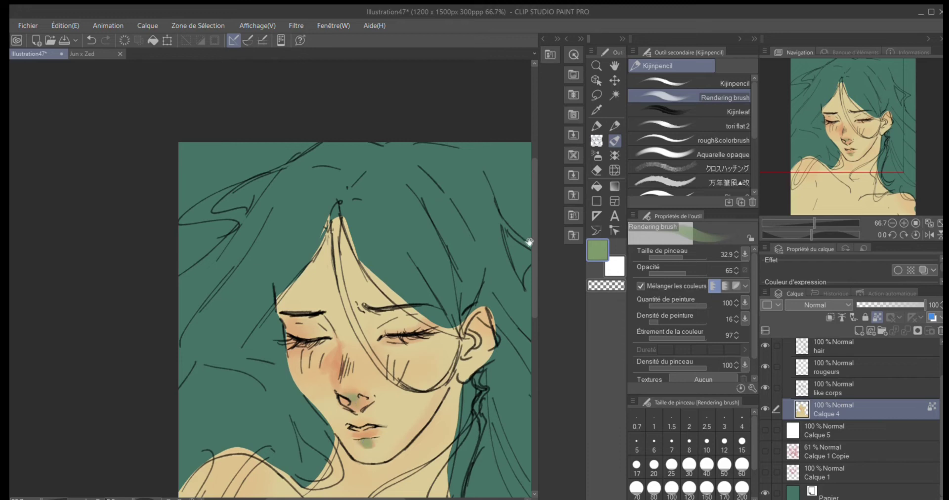
drag(422, 307, 451, 328)
Recolour the body line art on the like corps layer red with a very large Rendering brush
click(810, 389)
scroll(468, 400, down, 2)
key(bracketright)
key(bracketright)
key(bracketright)
key(bracketright)
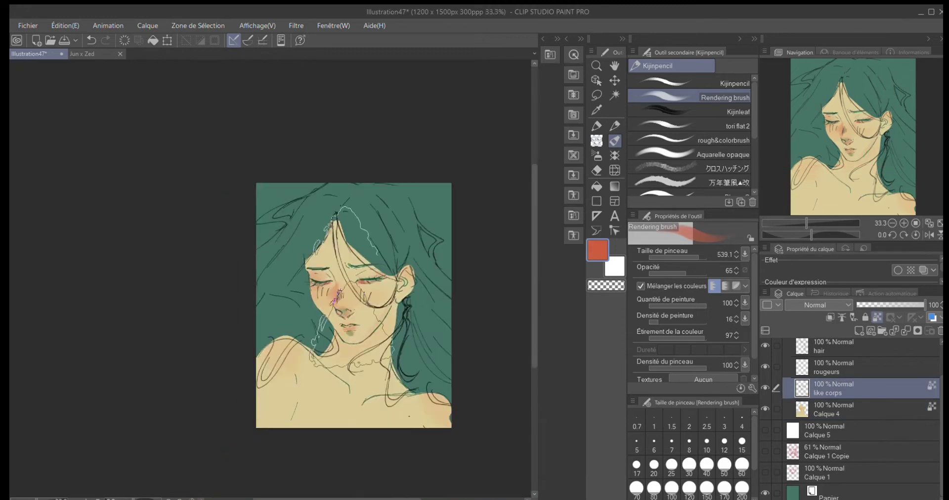
scroll(320, 388, up, 1)
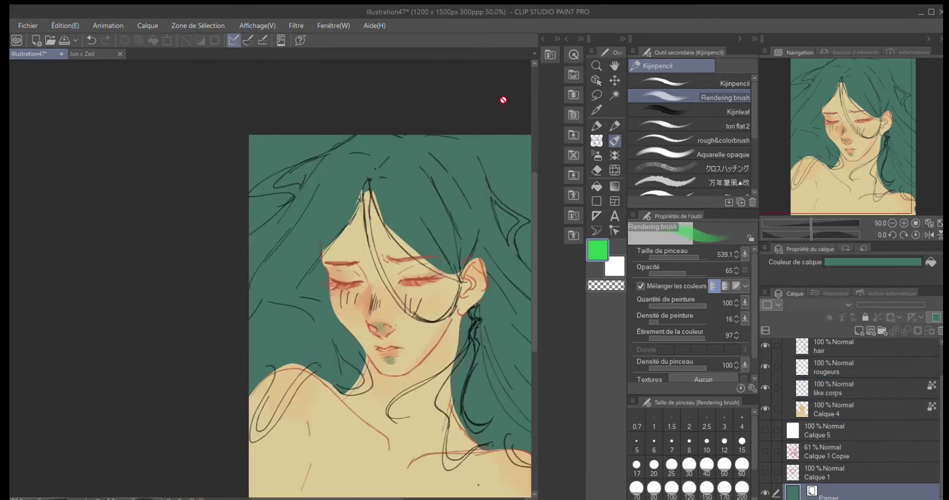
On a new layer above rougeurs, lasso the whole hair shape with its loose strands and fill it dark teal
key(ctrl+shift+n)
key(m)
drag(346, 170, 494, 197)
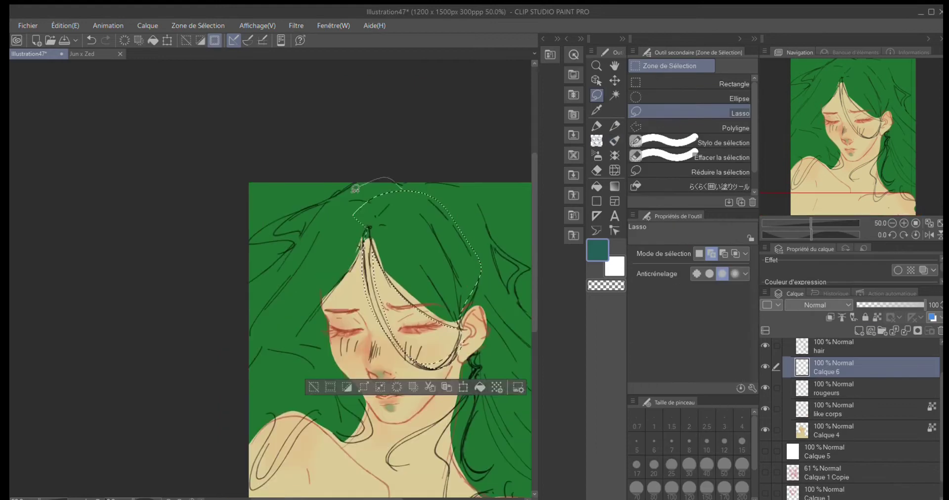
mouse_move(262, 364)
mouse_down()
mouse_move(294, 317)
mouse_move(277, 346)
mouse_up()
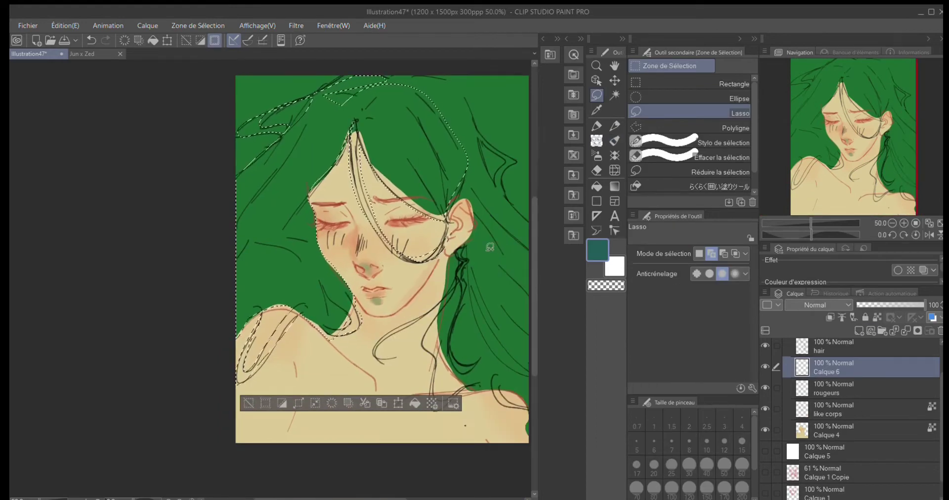
mouse_move(390, 202)
mouse_down()
mouse_move(405, 212)
mouse_move(386, 146)
mouse_up()
mouse_move(368, 233)
mouse_down()
mouse_move(339, 405)
mouse_move(430, 223)
mouse_up()
key(alt+BackSpace)
key(ctrl+d)
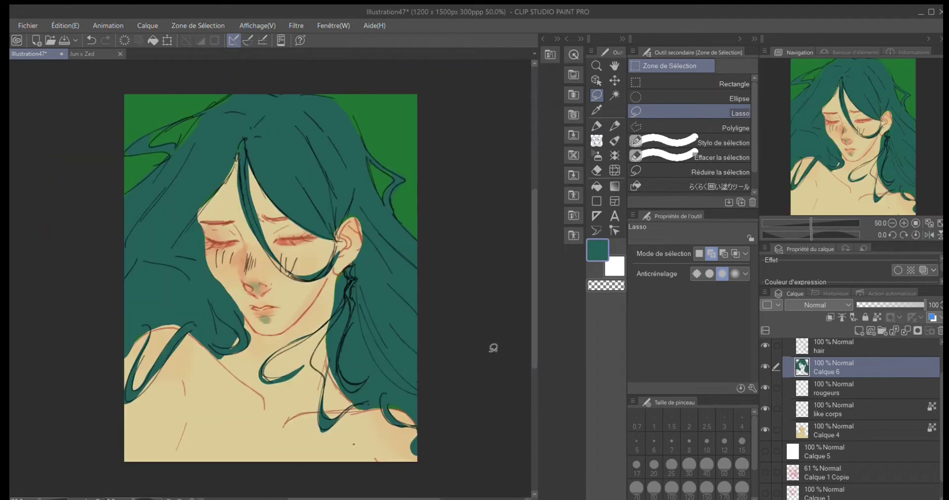
On the skin layer, paint sampled beige skin tone along the face contour beside the hair
ctrl+shift+click(208, 261)
key(b)
alt+click(208, 262)
drag(200, 268, 299, 239)
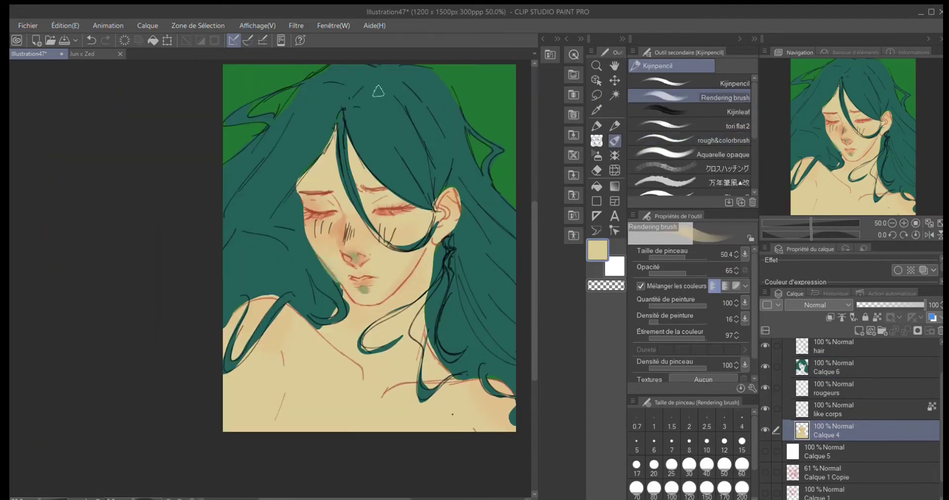
Shade the neck beneath the jaw in muted green and warm tones with the Aquarelle opaque brush
click(675, 126)
key(p)
alt+click(483, 343)
scroll(484, 343, up, 1)
key(b)
click(723, 128)
alt+click(376, 317)
mouse_move(454, 276)
mouse_down()
mouse_move(417, 341)
mouse_move(358, 349)
mouse_up()
alt+click(354, 324)
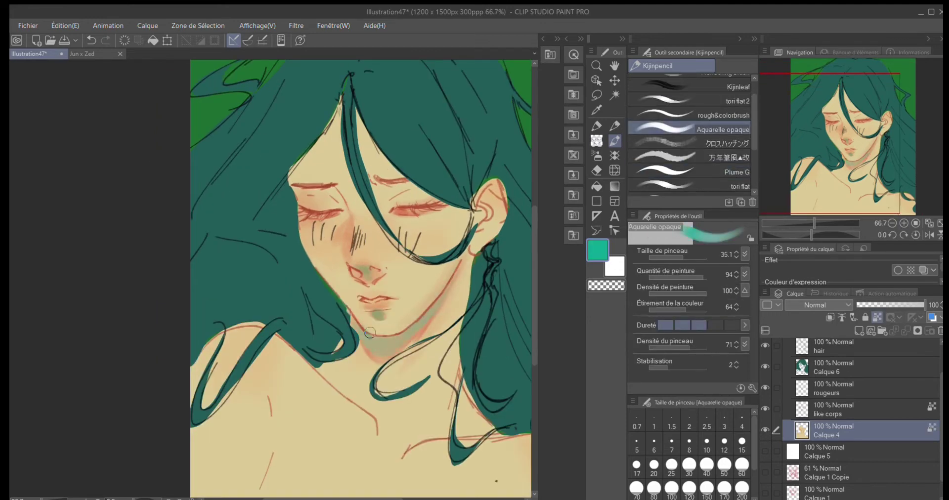
Shade the tip of the nose with red, green and peach tones using the Aquarelle opaque brush
scroll(267, 208, up, 1)
alt+click(407, 289)
drag(403, 297, 439, 306)
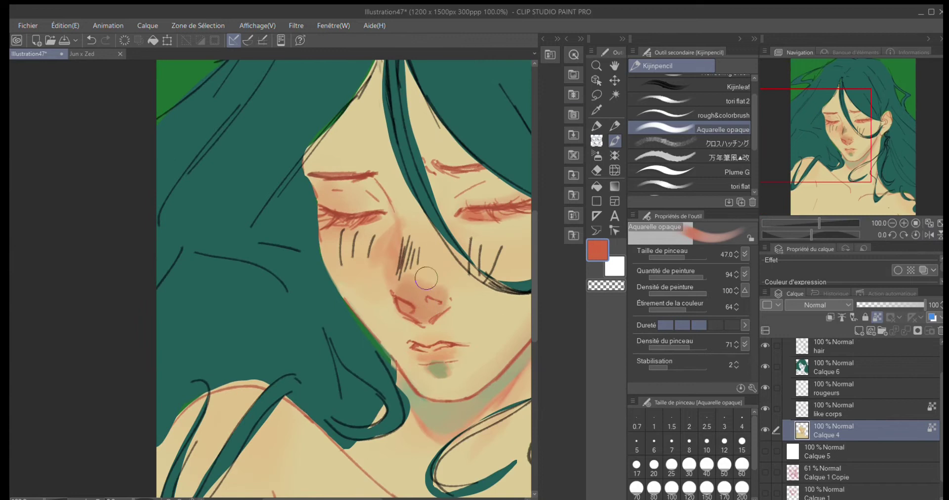
alt+click(409, 296)
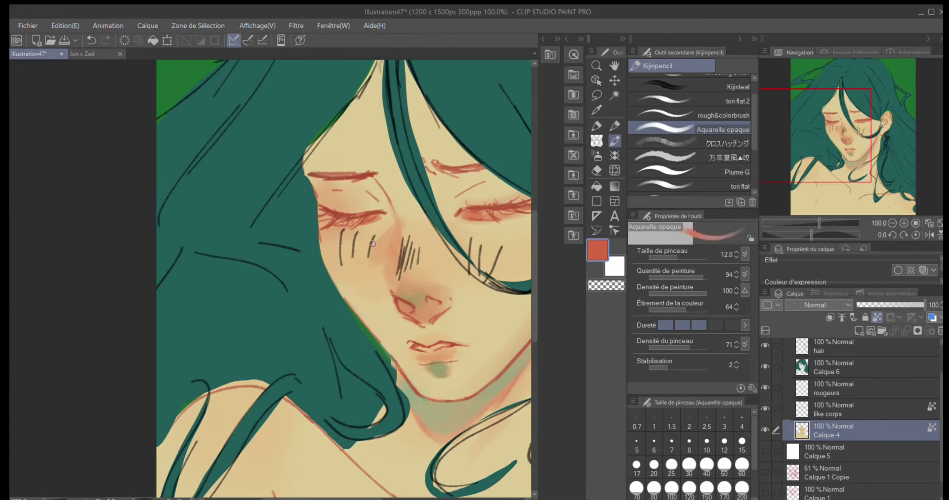
alt+click(405, 298)
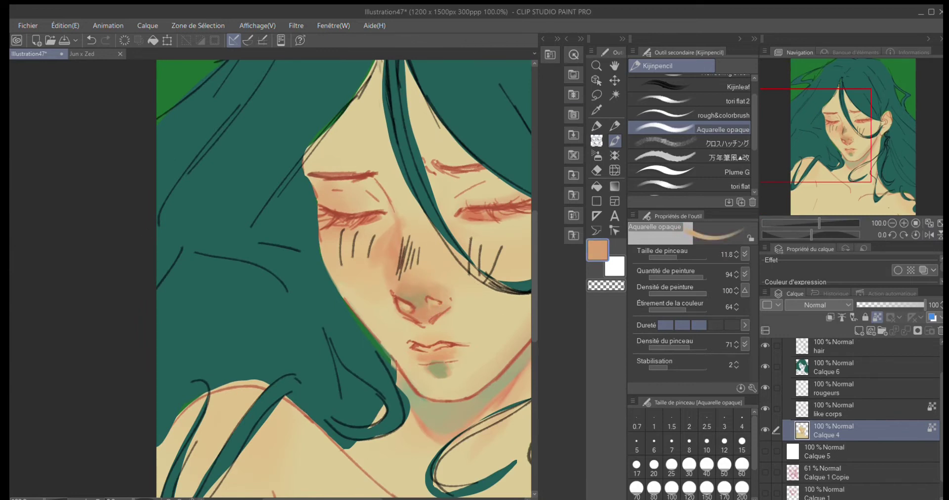
Hide the hair over a white background and shade both inner eye sockets with orange and green
click(929, 223)
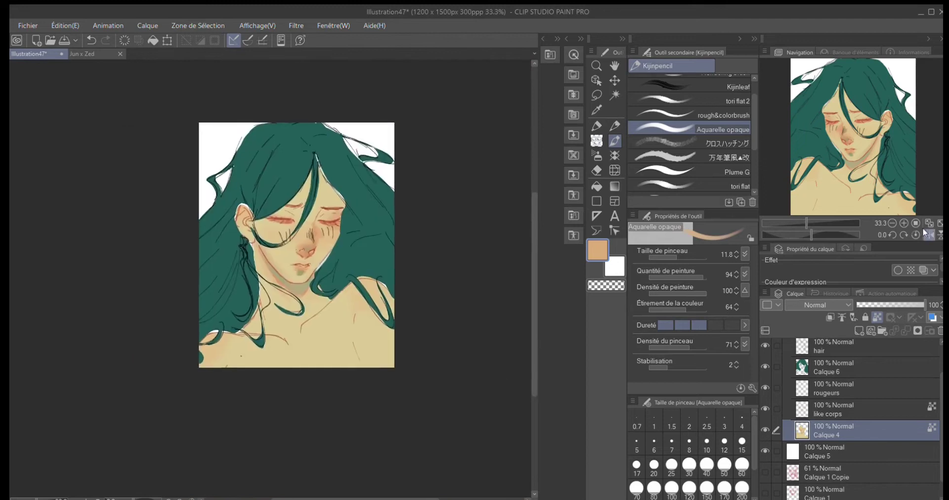
scroll(374, 199, up, 2)
key(ctrl+h)
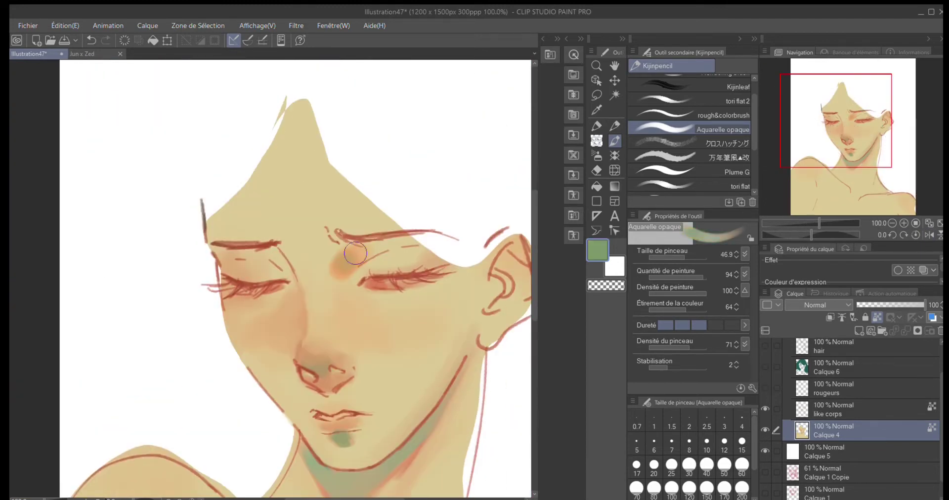
drag(358, 254, 334, 274)
alt+click(333, 274)
alt+click(349, 259)
drag(289, 252, 277, 271)
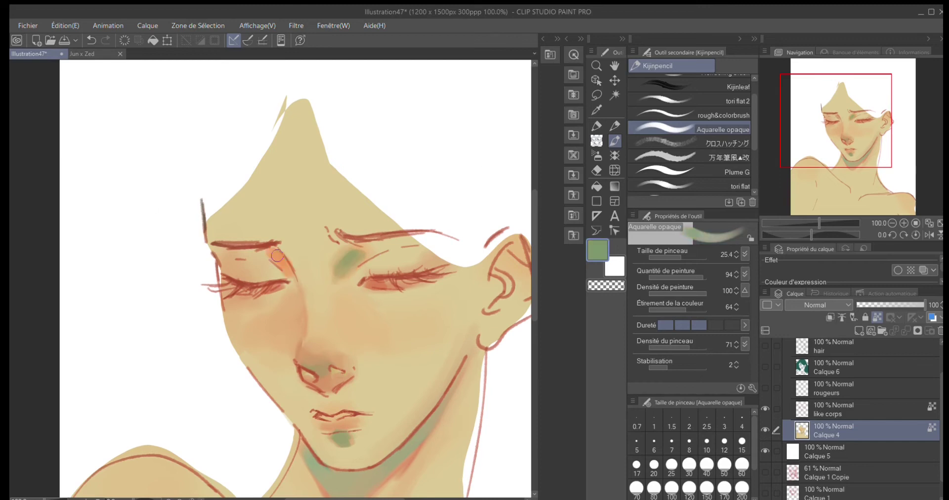
Deepen the red blush on the cheeks and add a pale yellow highlight at the inner eye corner
drag(297, 198, 310, 210)
alt+click(237, 243)
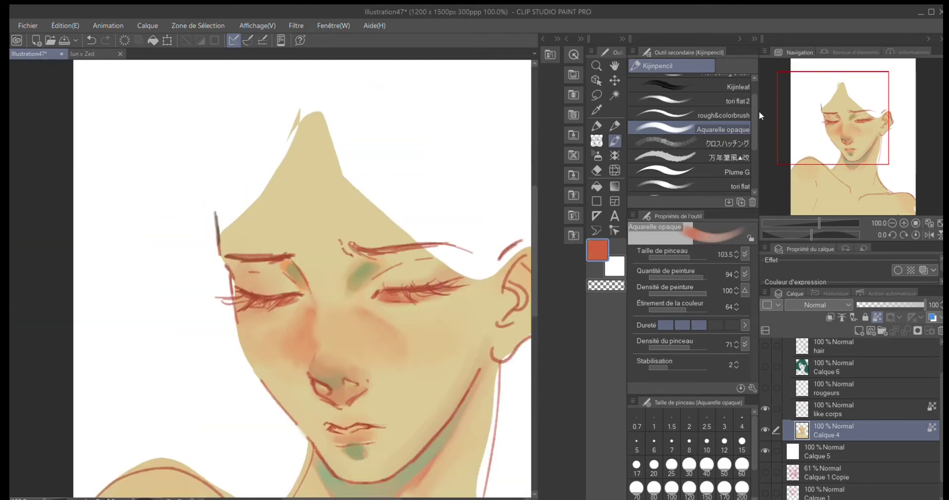
key(b)
alt+click(318, 325)
drag(254, 402, 342, 292)
mouse_move(350, 363)
mouse_down()
mouse_move(380, 363)
mouse_move(348, 395)
mouse_move(284, 342)
mouse_move(533, 257)
mouse_up()
drag(245, 351, 257, 334)
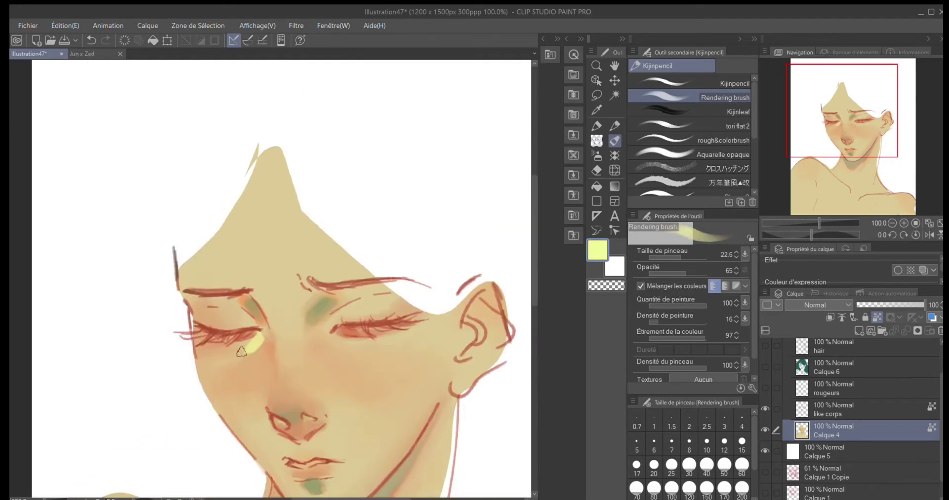
Switch to the SOFT CL brush and show the hair fill over the green background again
scroll(691, 149, down, 3)
click(736, 172)
key(ctrl+minus)
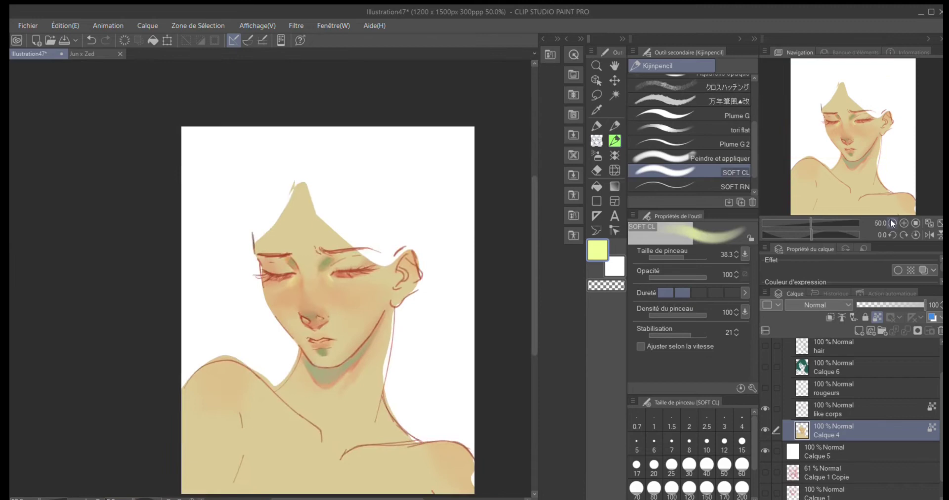
key(h)
click(765, 367)
scroll(761, 364, up, 1)
click(765, 368)
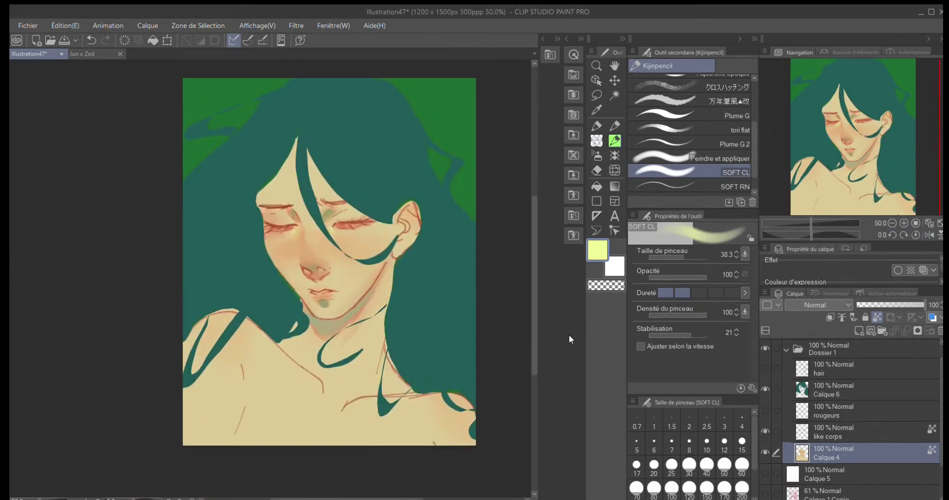
Recolour the line art on the hair layer dark teal with a very large Plume G brush
click(835, 368)
click(731, 115)
key(ctrl+minus)
key(h)
alt+click(303, 180)
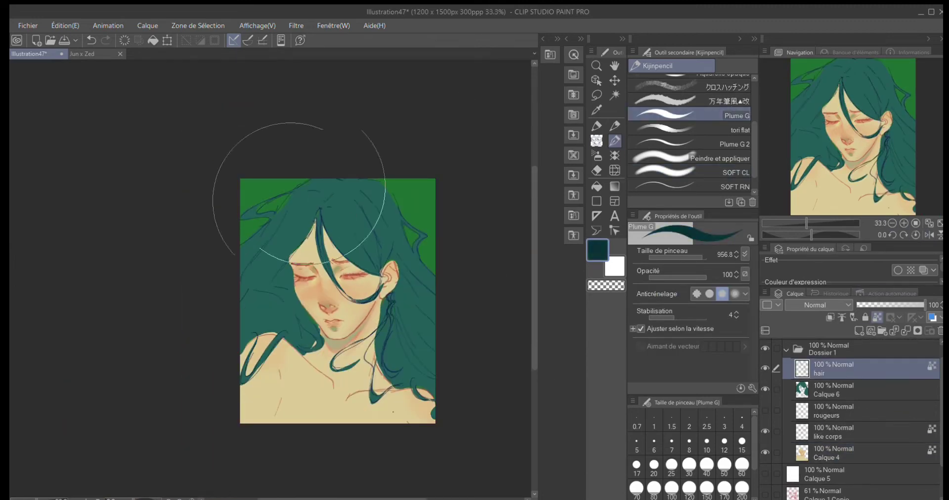
Duplicate the like corps line layer and keep the copy hidden
key(ctrl+plus)
key(ctrl+plus)
click(822, 425)
key(ctrl+j)
key(ctrl+plus)
key(ctrl+plus)
key(ctrl+plus)
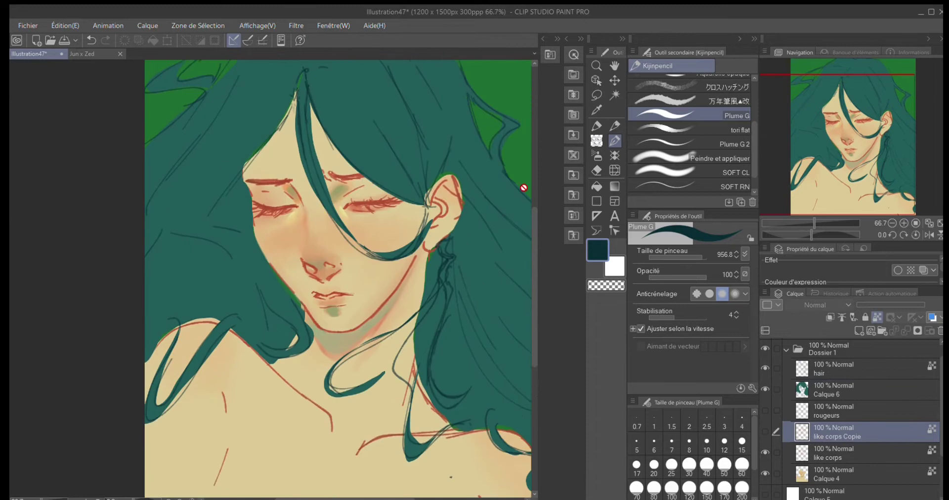
Paint the lips in peach tones and refine the green shadow below them with Aquarelle opaque on a merged skin-and-line copy
drag(540, 195, 574, 196)
scroll(738, 152, up, 4)
click(727, 134)
click(835, 473)
alt+click(391, 336)
alt+click(333, 290)
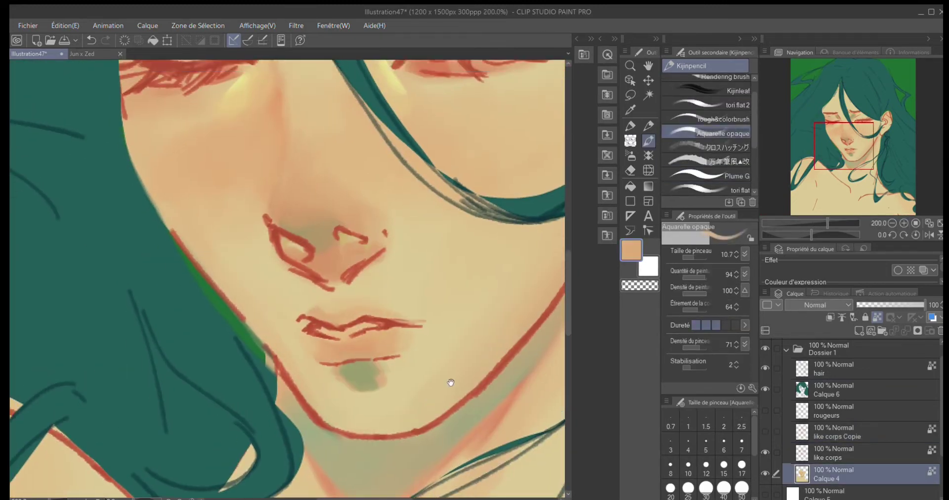
click(834, 454)
mouse_move(359, 292)
mouse_down()
mouse_move(423, 269)
mouse_move(479, 277)
mouse_up()
mouse_move(366, 319)
mouse_down()
mouse_move(438, 310)
mouse_move(292, 319)
mouse_up()
mouse_move(321, 365)
mouse_down()
mouse_move(479, 351)
mouse_move(398, 444)
mouse_up()
mouse_move(835, 223)
mouse_down()
mouse_move(806, 223)
mouse_move(830, 223)
mouse_up()
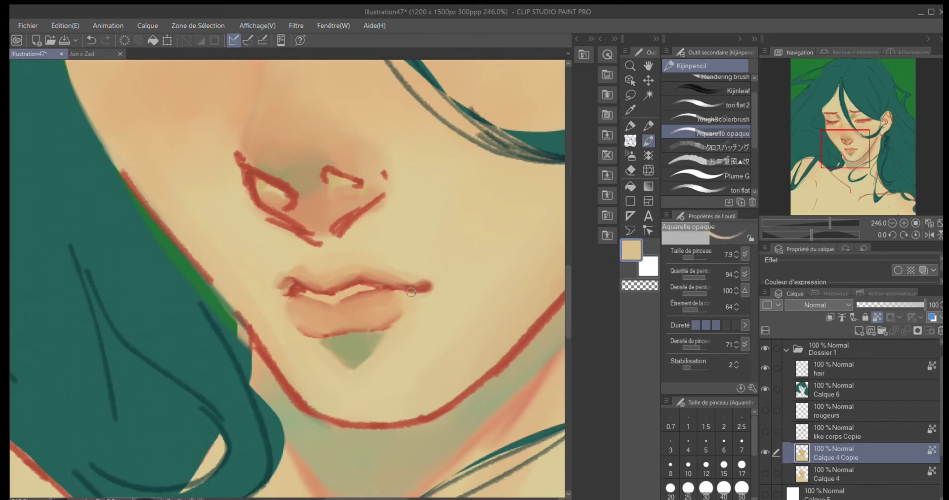
Redraw the line between the lips in dark red with the tori flat brush
scroll(894, 221, up, 2)
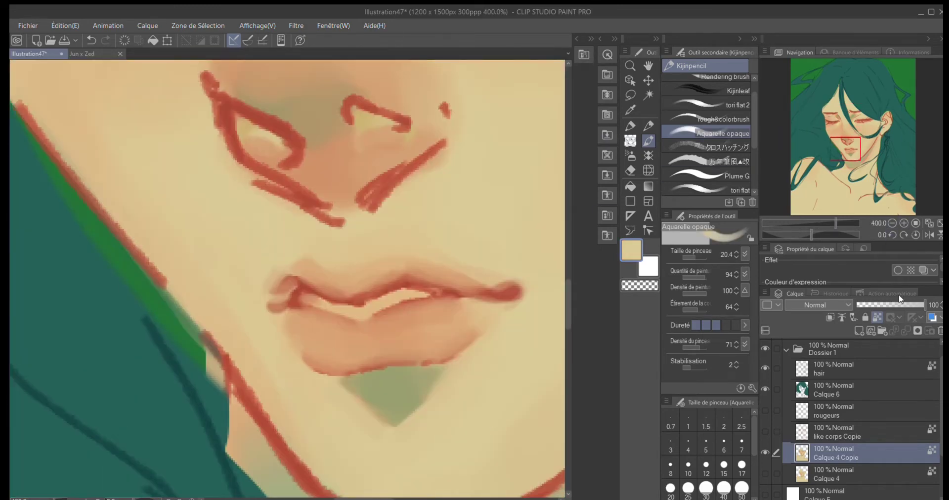
click(730, 190)
drag(292, 299, 481, 309)
drag(258, 324, 324, 327)
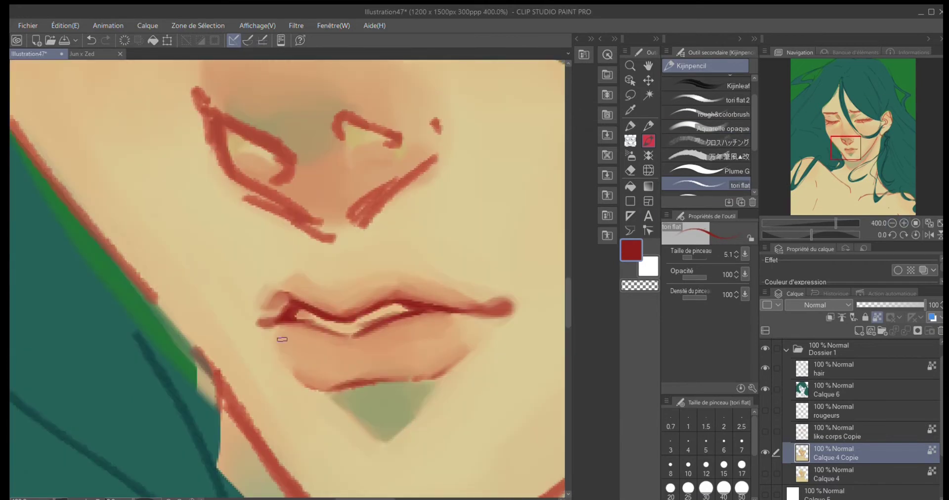
On a new layer in Lumière crue mode, paint crimson colour over the centre of the lips with soft brushes
key(ctrl+shift+n)
key(b)
alt+click(353, 314)
scroll(353, 314, down, 2)
scroll(722, 181, down, 3)
click(720, 165)
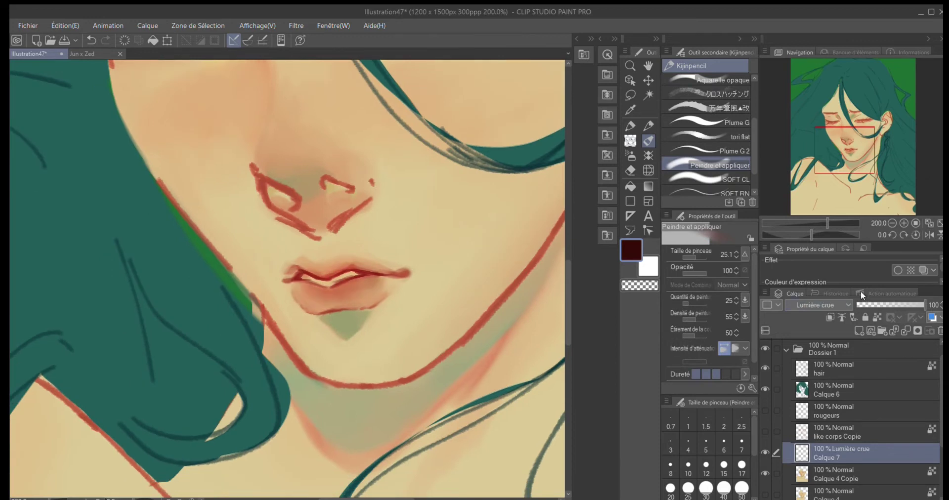
key(b)
alt+click(331, 269)
key(b)
scroll(341, 275, up, 2)
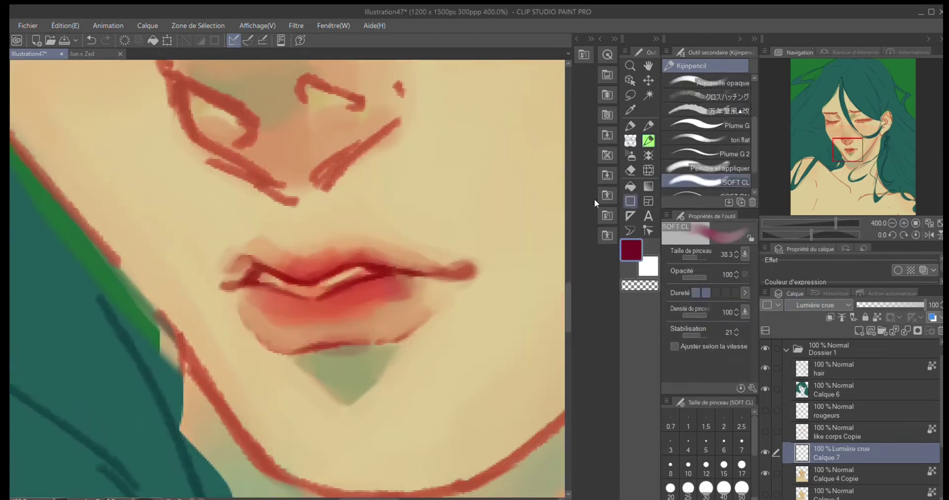
Blend the crimson over the lips with soft strokes and merge the Lumière crue layer into the skin copy
mouse_move(266, 255)
mouse_down()
mouse_move(349, 246)
mouse_move(347, 278)
mouse_up()
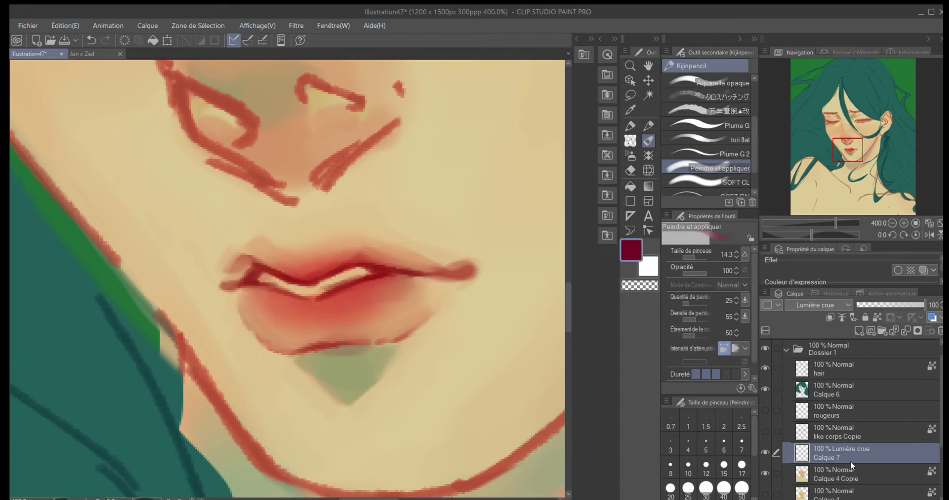
key(ctrl+e)
key(ctrl+minus)
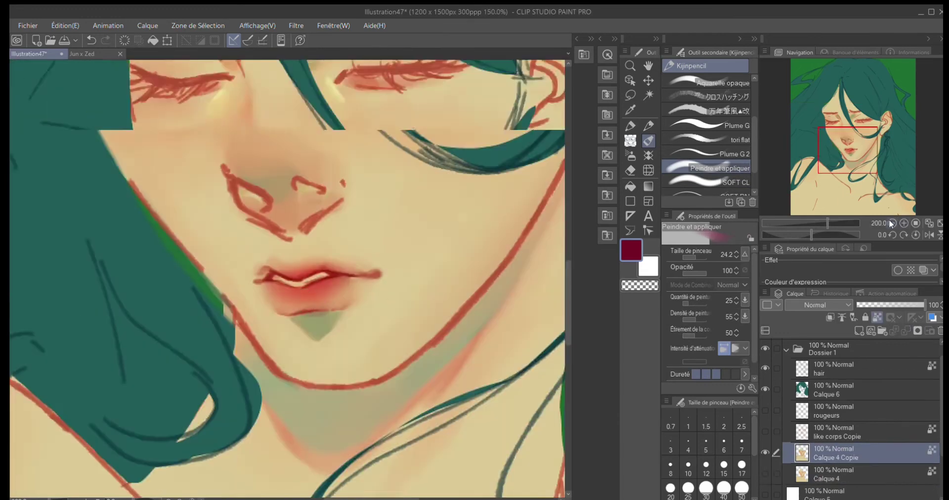
key(ctrl+minus)
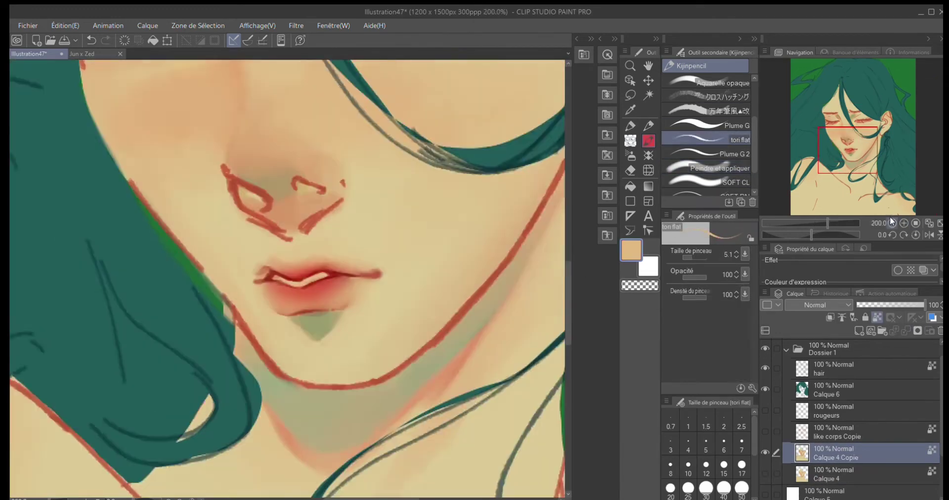
Lasso the mouth, copy it to its own layer, enlarge it and merge it back into the skin copy
key(m)
drag(262, 262, 260, 289)
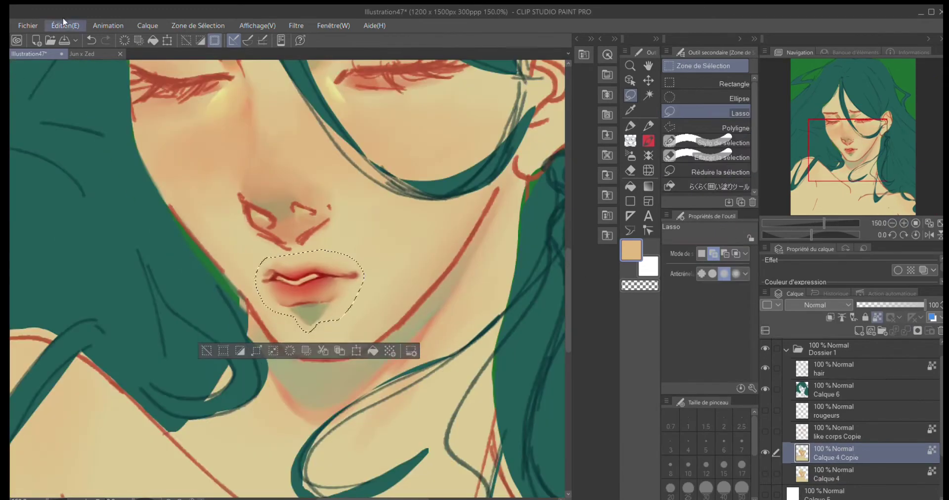
click(339, 351)
key(Return)
key(ctrl+minus)
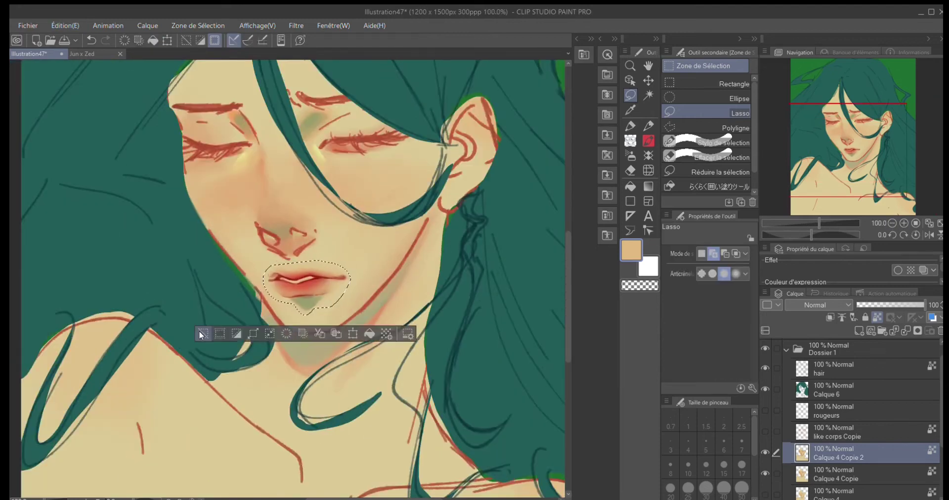
key(ctrl+d)
click(647, 155)
key(ctrl+e)
Push the outer corner of the mouth slightly inward with Liquify
key(ctrl+plus)
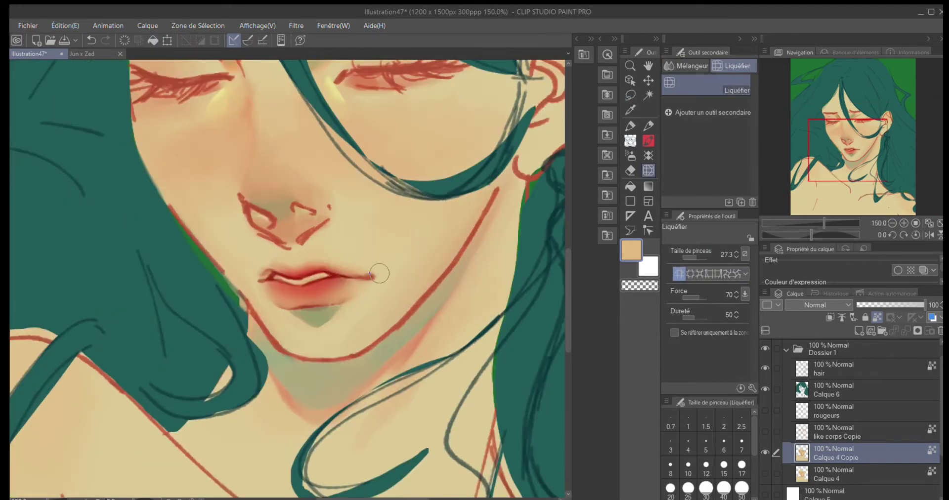
scroll(314, 302, down, 2)
scroll(313, 303, up, 4)
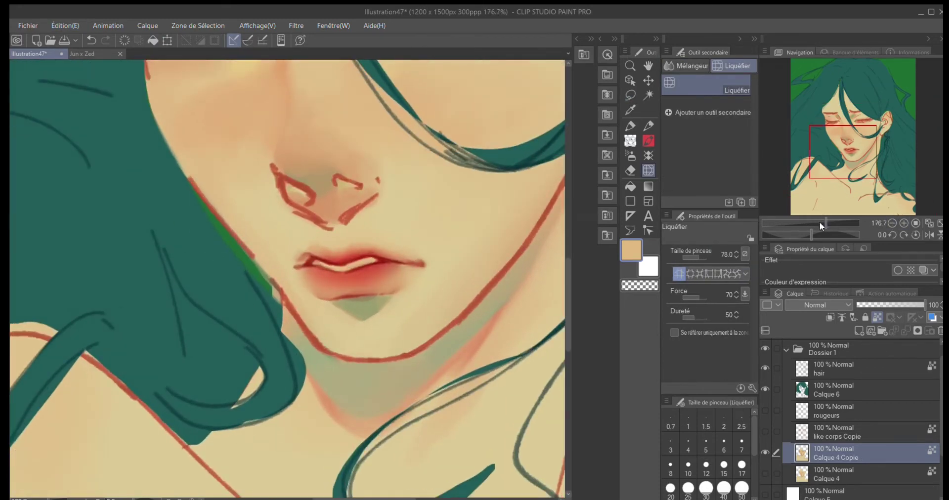
On a new layer in Densité éclat mode, dab small yellow-green highlights on both lips with the tori flat brush
click(858, 330)
click(648, 126)
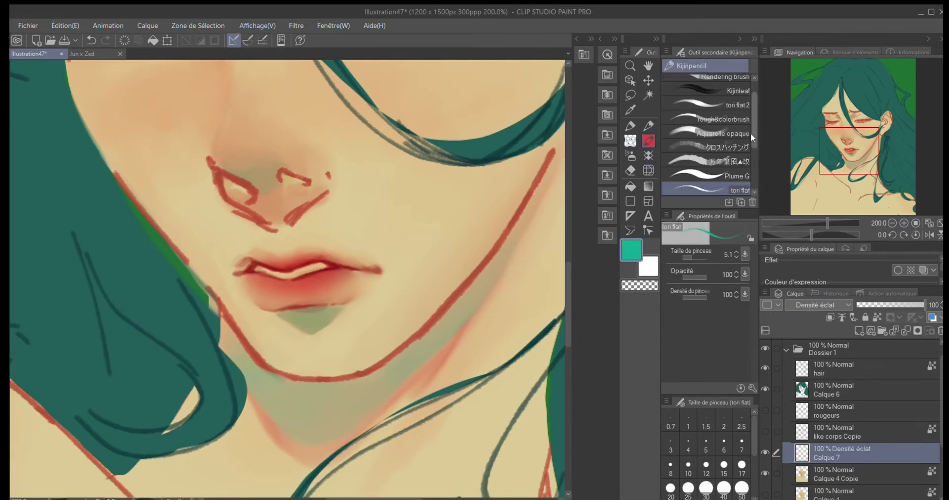
drag(305, 291, 329, 289)
key(ctrl+z)
key(ctrl+z)
key(ctrl+z)
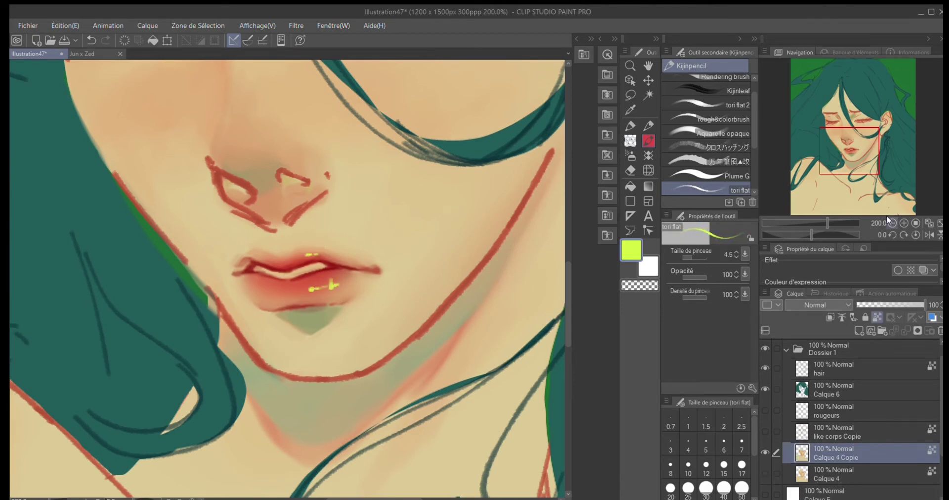
click(891, 223)
click(631, 250)
drag(390, 304, 385, 318)
scroll(461, 168, up, 3)
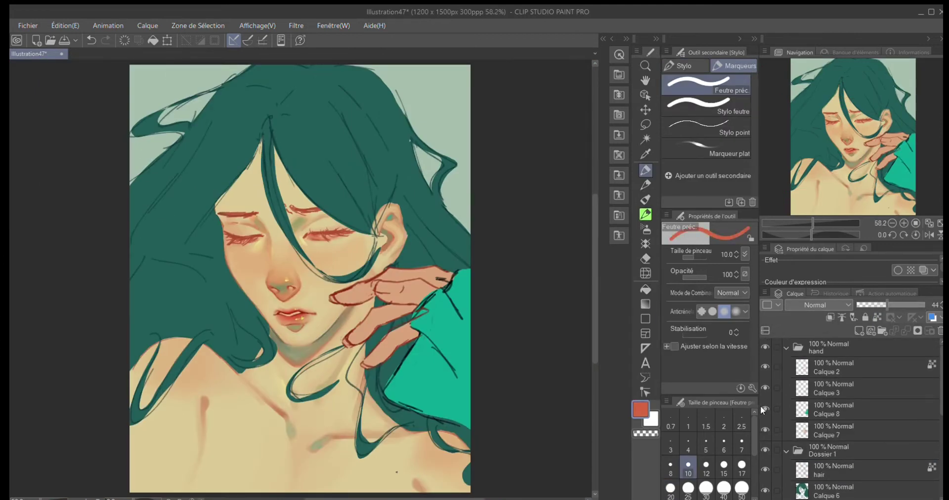
Shade the fingers of the hand with muted green on a copy of Calque 7, using the soft brushes
key(b)
key(ctrl+alt+0)
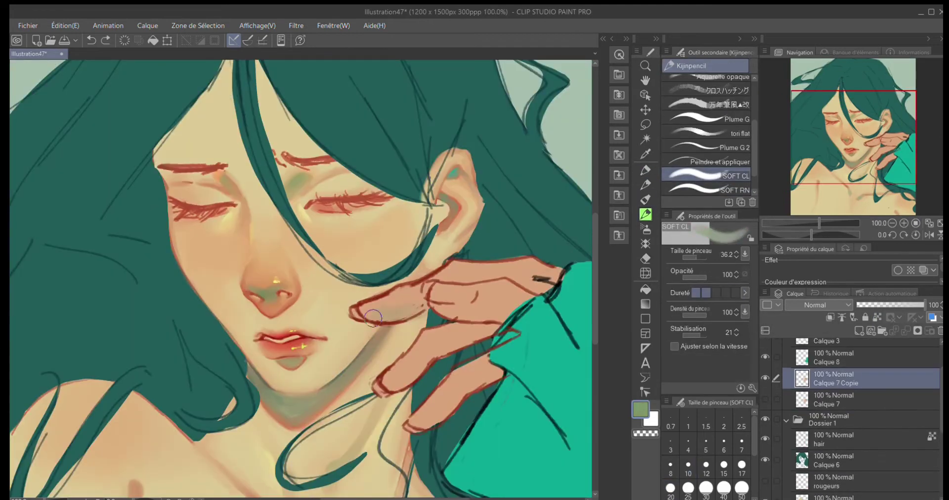
click(706, 190)
mouse_move(495, 329)
mouse_down()
mouse_move(368, 310)
mouse_move(396, 380)
mouse_up()
drag(495, 376, 411, 435)
drag(514, 296, 464, 316)
mouse_move(548, 449)
mouse_down()
mouse_move(544, 437)
mouse_move(559, 436)
mouse_up()
drag(687, 257, 698, 258)
key(ctrl+0)
key(ctrl+alt+0)
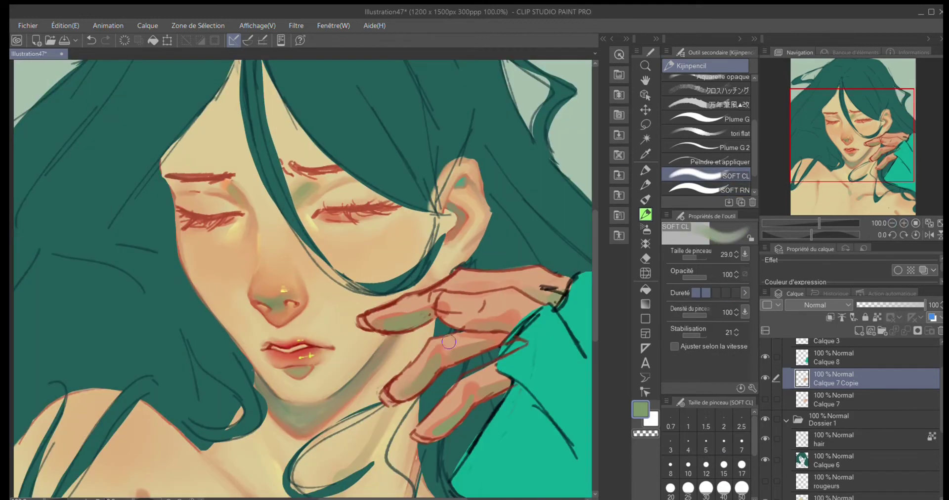
Blend orange-red tones into the green finger shadows with the Aquarelle opaque brush
key(b)
alt+click(446, 346)
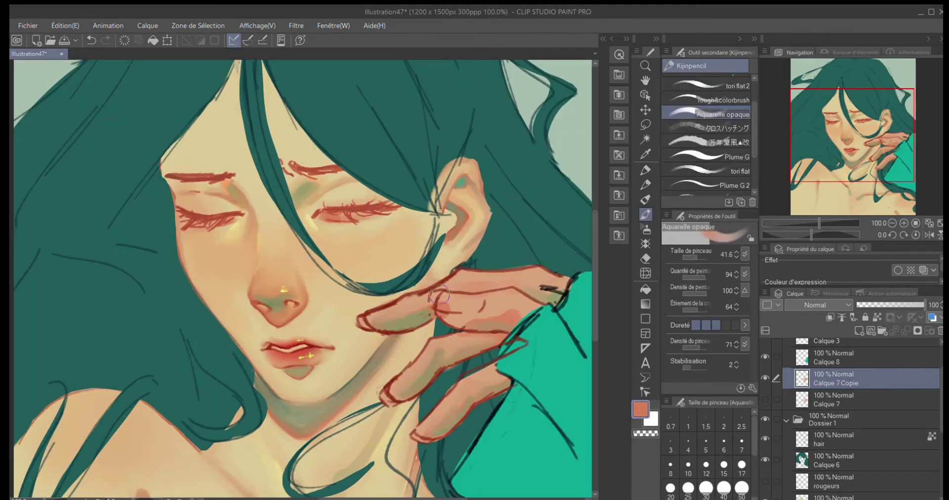
key(ctrl+0)
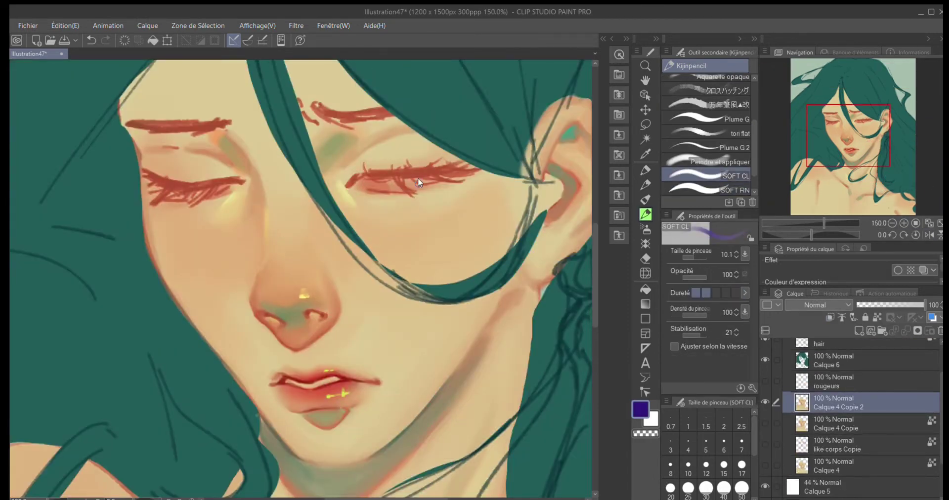
Paint a dark teal lash line over the red sketch of the closed eye nearest the ear with tori flat
drag(141, 329, 190, 394)
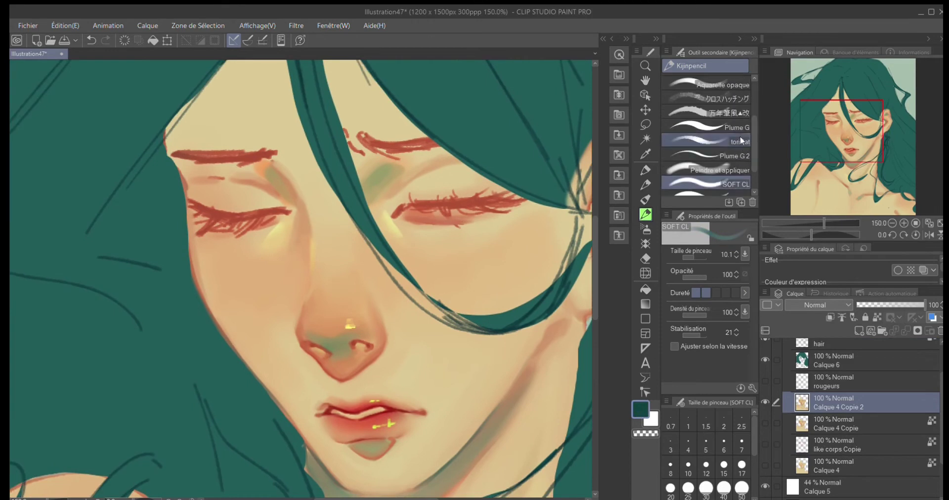
click(706, 134)
drag(407, 242, 514, 233)
alt+click(448, 245)
drag(435, 242, 464, 242)
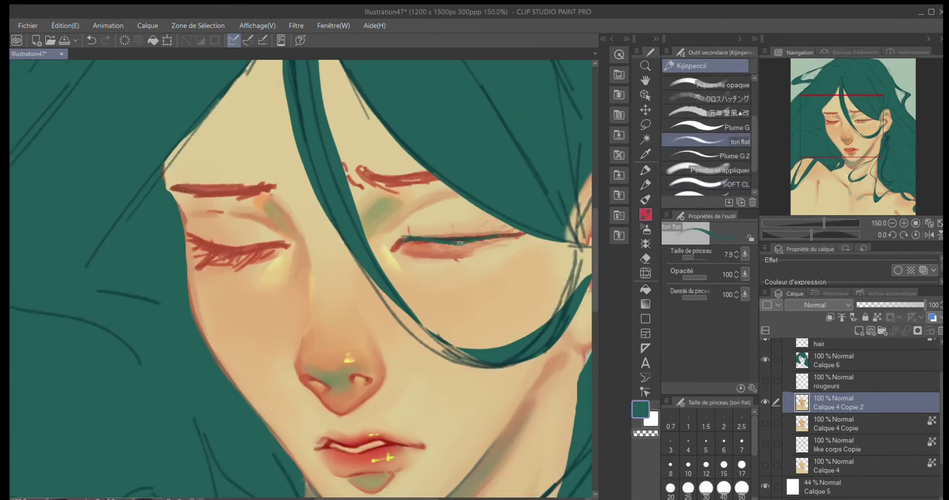
Cover the loose red lash sketch around that eye with picked skin tones using Aquarelle opaque
alt+click(410, 245)
click(723, 84)
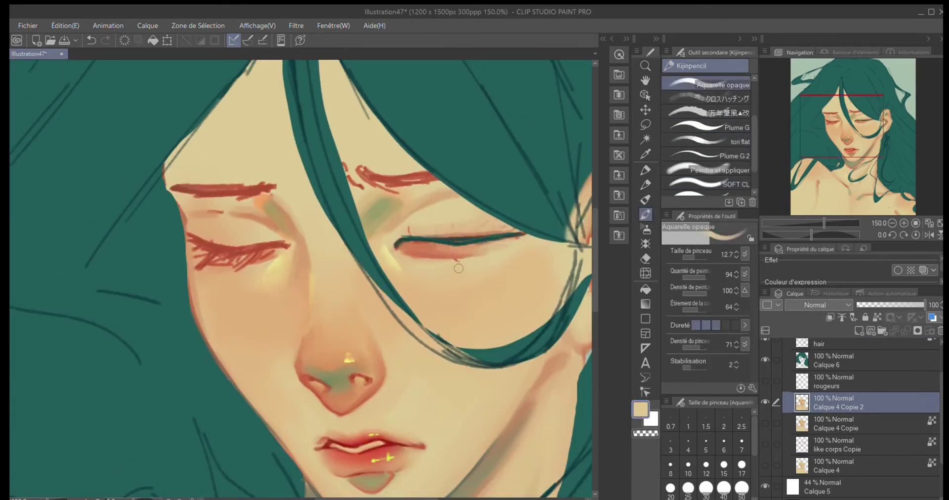
drag(409, 230, 504, 234)
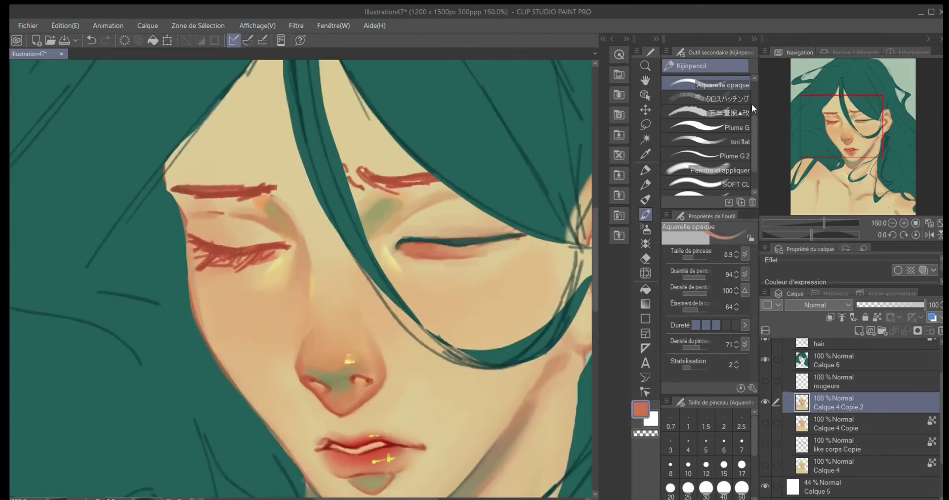
Paint pointed dark teal lashes along the eye's lash line with the SOFT RN brush
scroll(707, 139, down, 2)
key(ctrl+z)
click(726, 169)
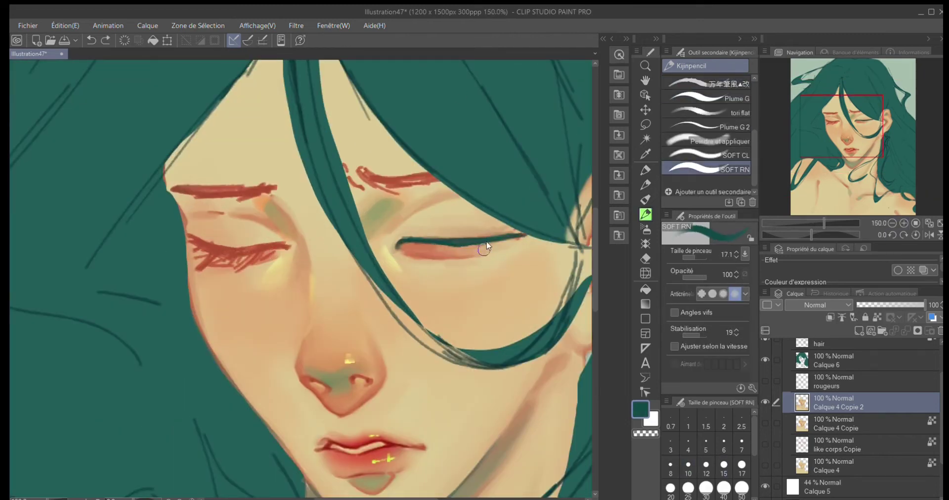
drag(473, 244, 478, 259)
alt+click(494, 262)
alt+click(403, 236)
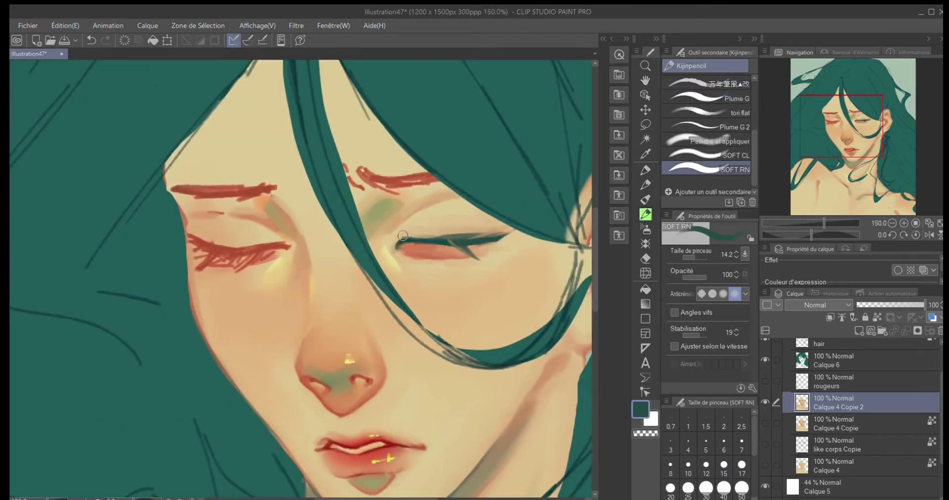
key(ctrl+0)
key(ctrl+z)
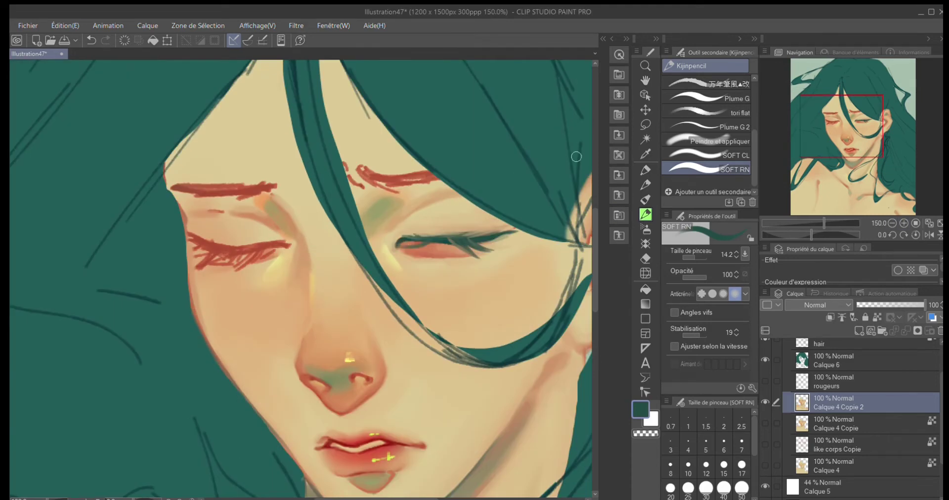
key(ctrl+0)
scroll(366, 187, up, 3)
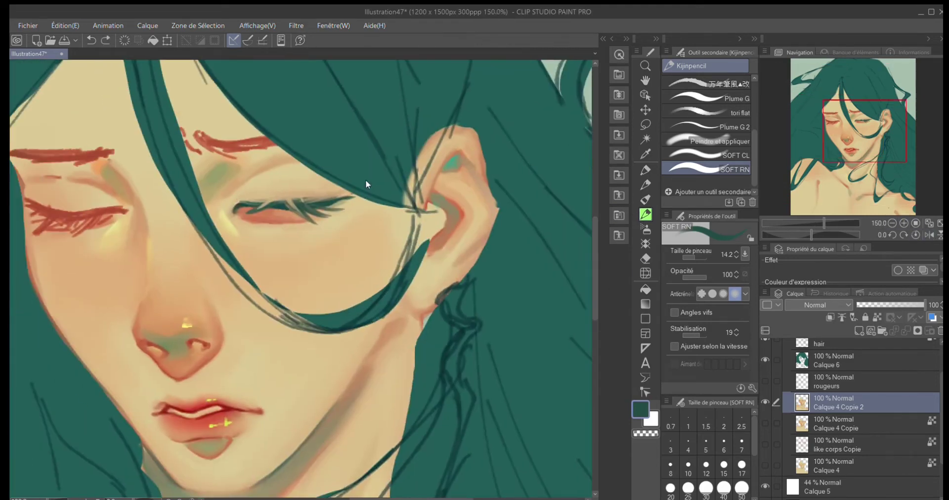
Add fine dark lashes with Plume G, trim them with skin-toned rough&colorbrush strokes, and check the face in mirrored view
key(p)
drag(259, 207, 311, 212)
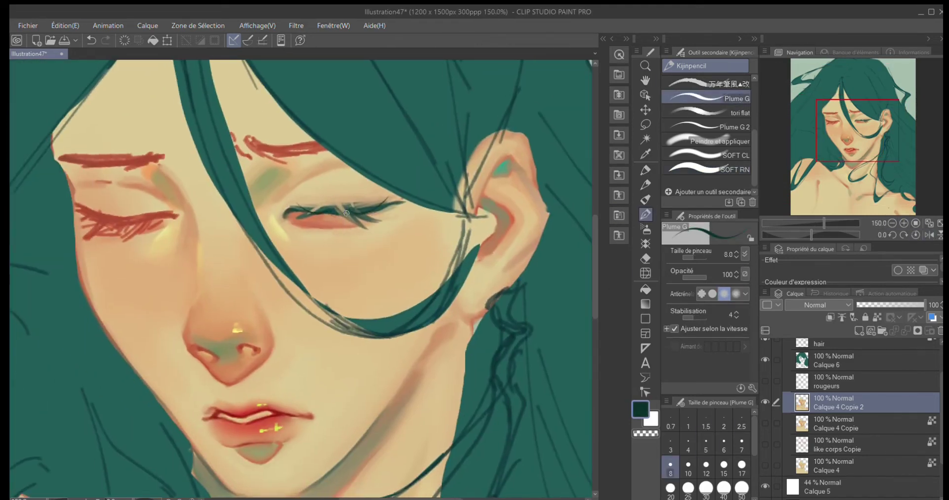
alt+click(384, 175)
key(b)
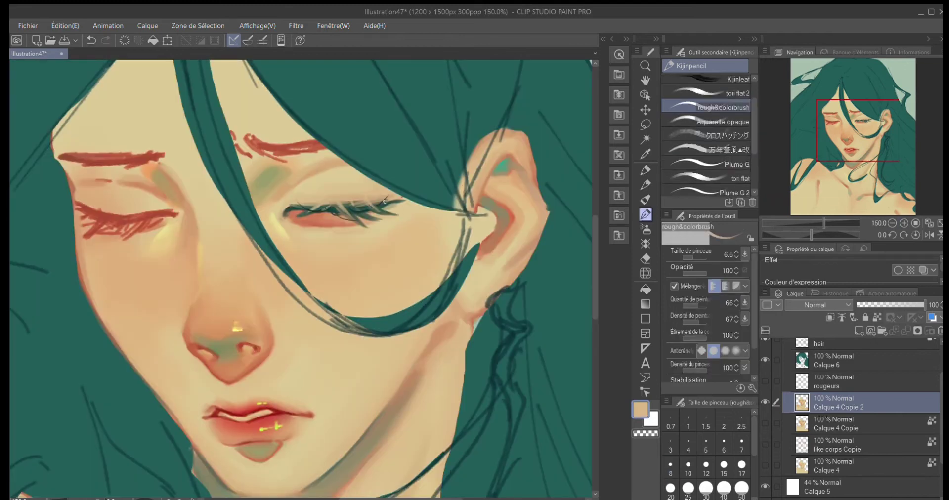
key(ctrl+0)
scroll(445, 247, up, 2)
drag(521, 418, 530, 424)
key(h)
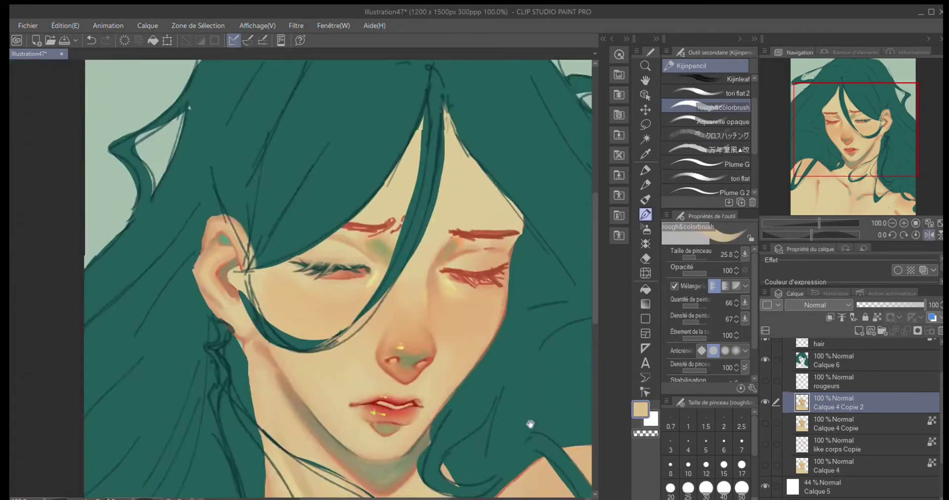
key(h)
Draw thin pale lashes between the dark ones with Plume G 2 and check the face in mirrored view
scroll(445, 201, up, 3)
key(p)
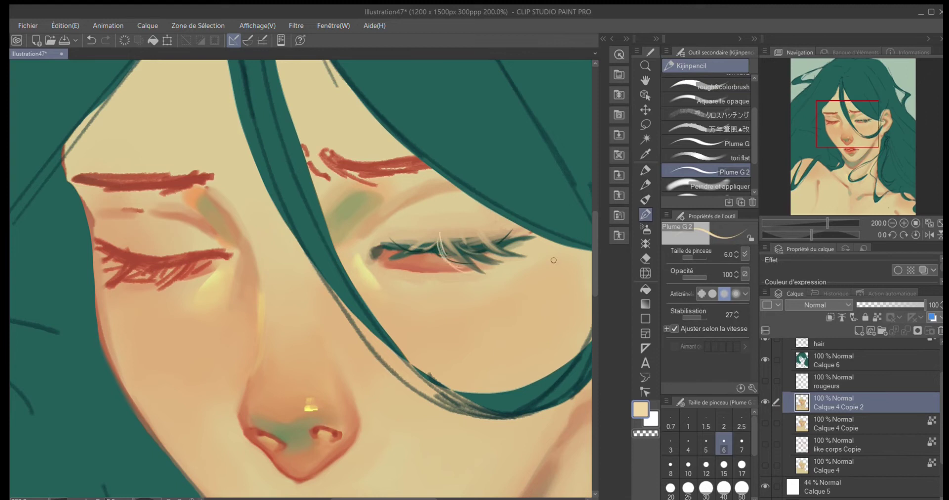
scroll(546, 259, down, 3)
scroll(546, 259, down, 2)
click(929, 235)
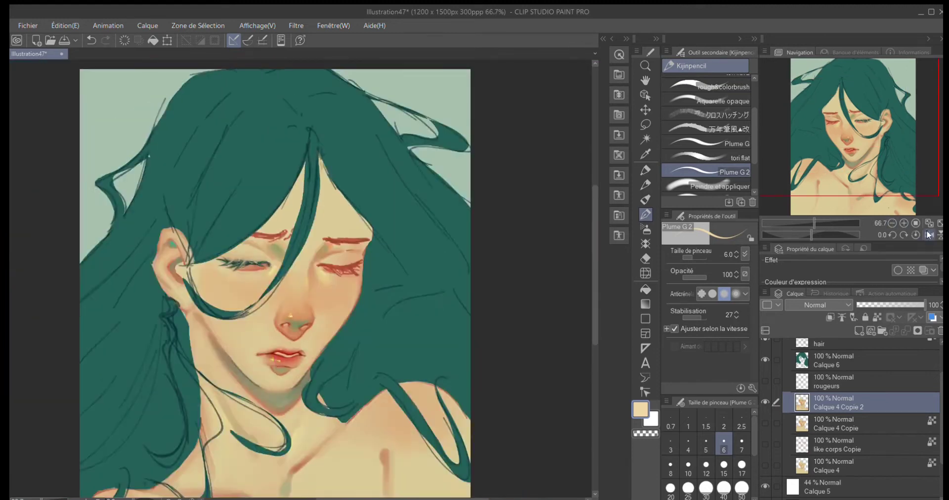
click(929, 235)
Replace the other eye's red sketch with a mirrored copy of the lassoed, finished eye
scroll(929, 235, up, 1)
key(m)
drag(197, 254, 279, 261)
key(ctrl+c)
key(ctrl+v)
key(ctrl+z)
key(ctrl+z)
Blend the skin around the copied eye with SOFT CL and Peindre et appliquer, hiding the Calque 6 hair colour
scroll(59, 232, up, 1)
key(p)
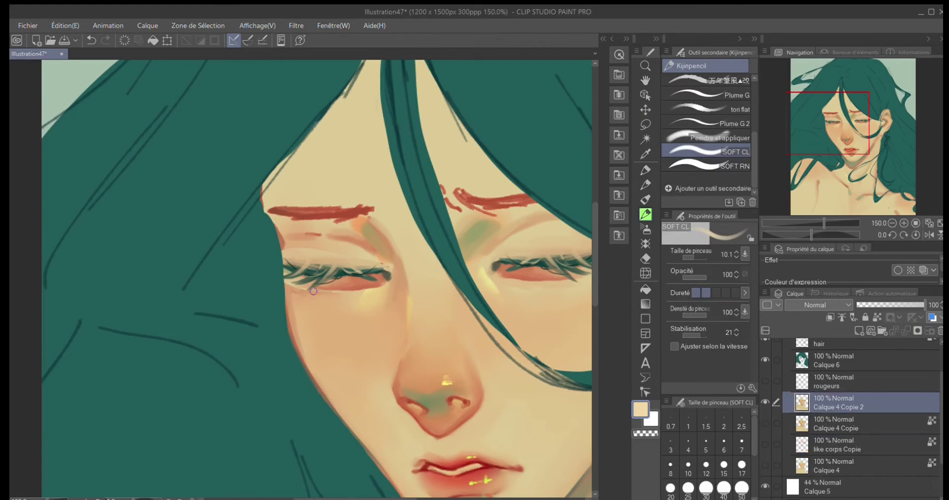
click(706, 138)
click(764, 360)
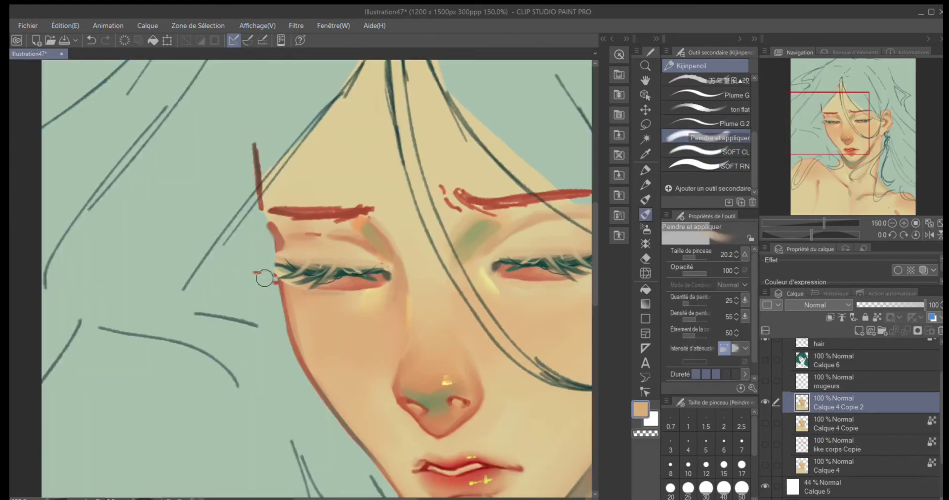
Lasso the copied eye onto its own layer, reshape it with a mesh transform, merge it back and show Calque 6
key(ctrl+v)
key(m)
mouse_move(300, 322)
mouse_down()
mouse_move(267, 267)
mouse_move(296, 319)
mouse_up()
key(ctrl+shift+t)
drag(397, 290, 392, 288)
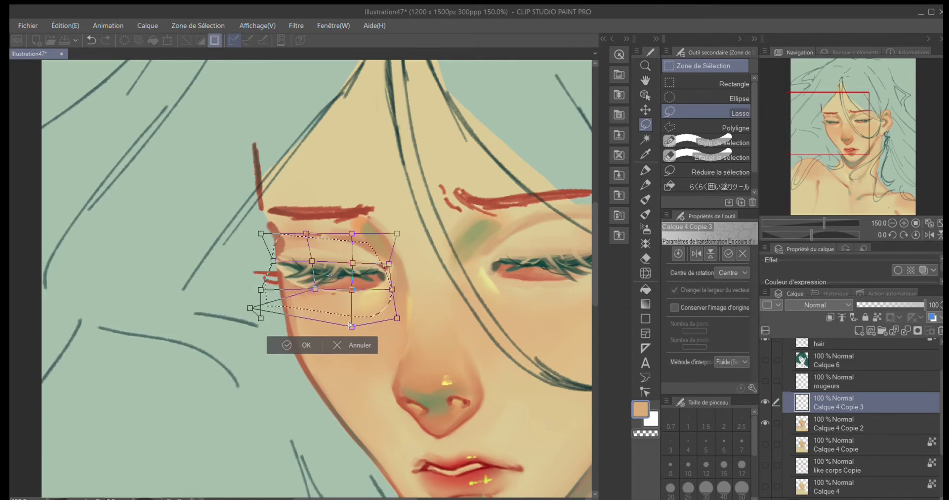
key(Return)
scroll(582, 307, down, 3)
click(765, 360)
key(ctrl+e)
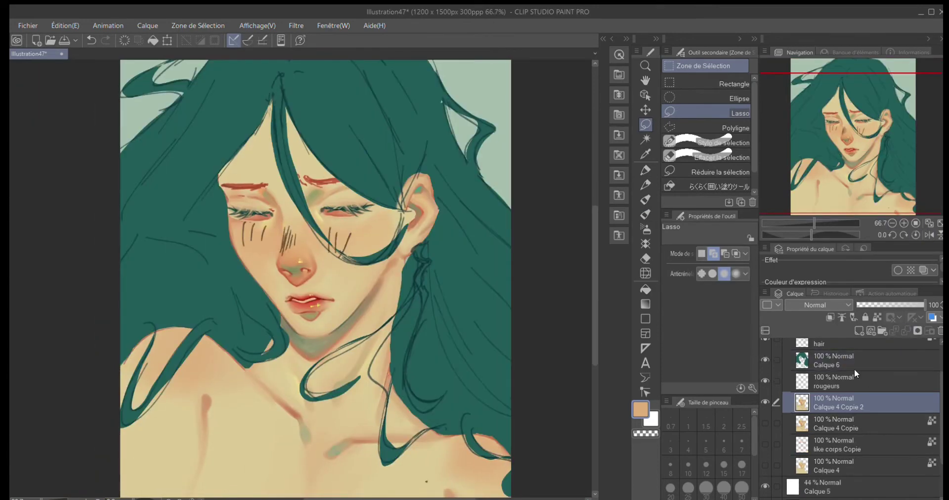
Recolour the rougeurs blush lines red-brown with tori flat, set the layer to 54% opacity, hide it and reselect Calque 4 Copie 2
click(765, 381)
key(b)
click(928, 234)
click(928, 235)
click(765, 380)
click(840, 403)
scroll(895, 209, up, 1)
scroll(896, 209, down, 1)
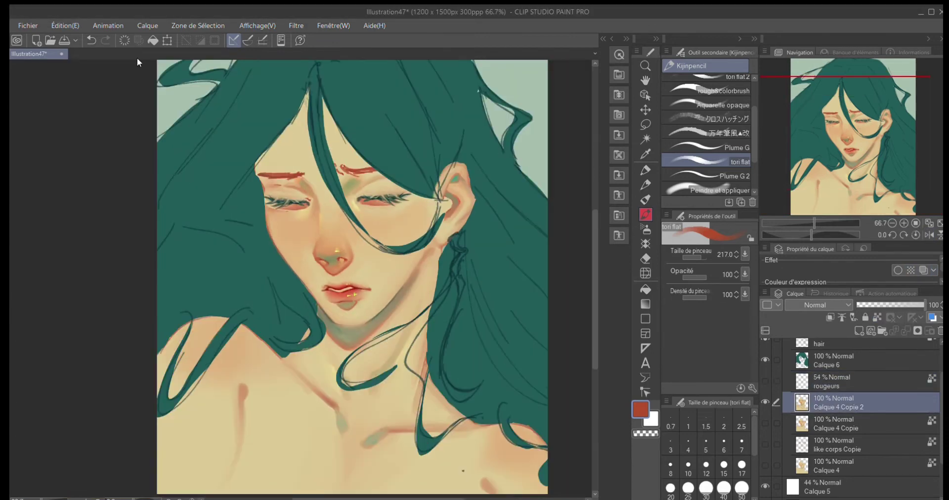
Smooth the skin at the copied eye's outer corner with the Peindre et appliquer brush
scroll(225, 184, up, 2)
key(b)
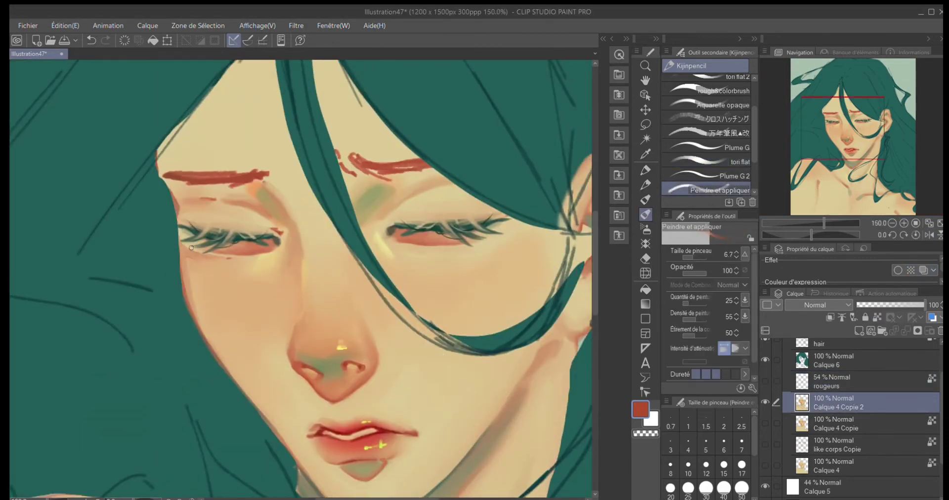
scroll(184, 139, down, 2)
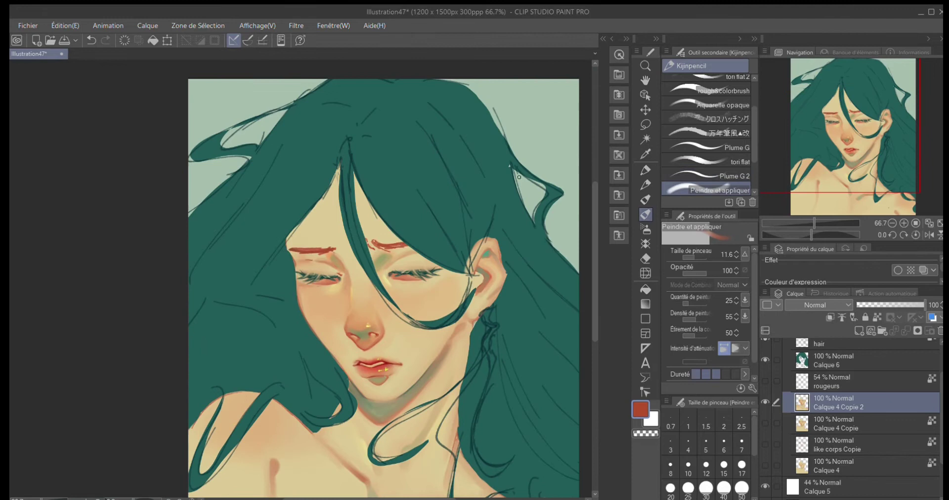
Hide the Calque 6 hair colour and repaint the red eyebrows in dark teal with the tori flat brush
alt+click(297, 243)
key(b)
alt+click(470, 142)
key(ctrl+h)
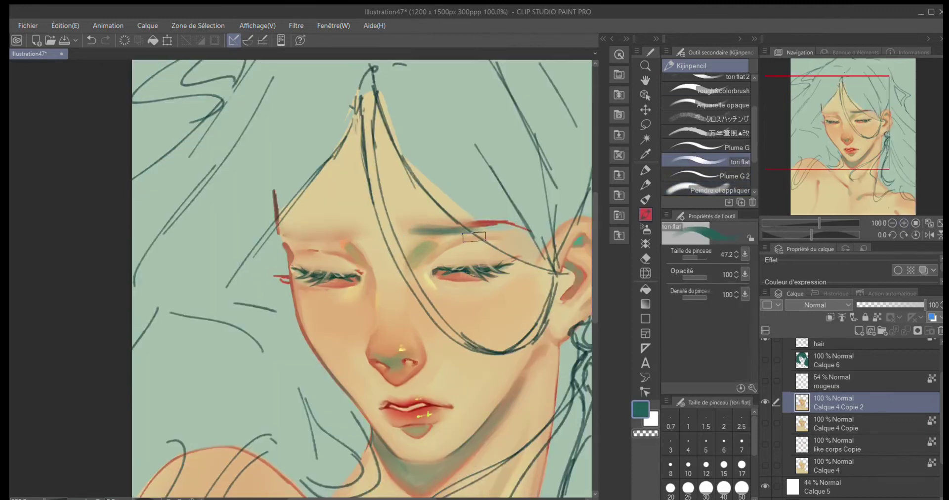
scroll(408, 208, up, 1)
scroll(408, 207, down, 1)
alt+click(332, 244)
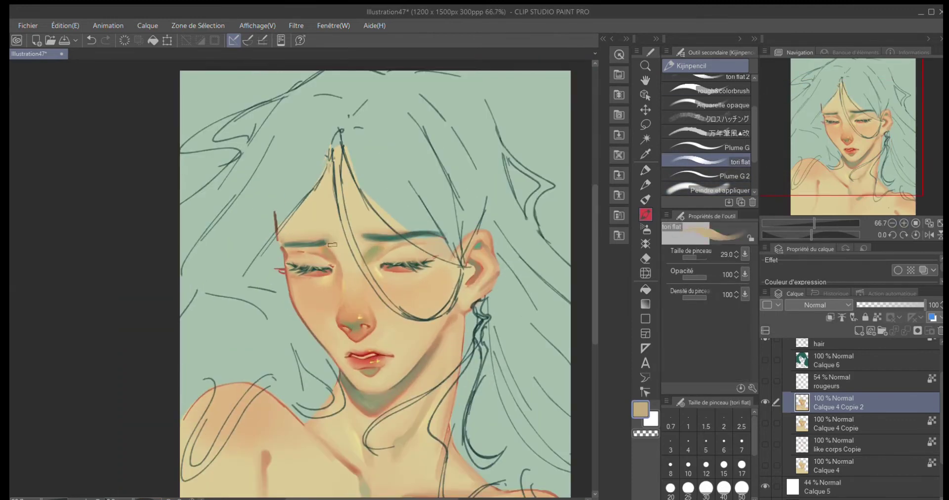
Hide the hair sketch and add fine dark teal hair strokes to both eyebrows with tori flat and SOFT RN
scroll(472, 113, up, 1)
key(ctrl+h)
scroll(461, 95, up, 1)
key(b)
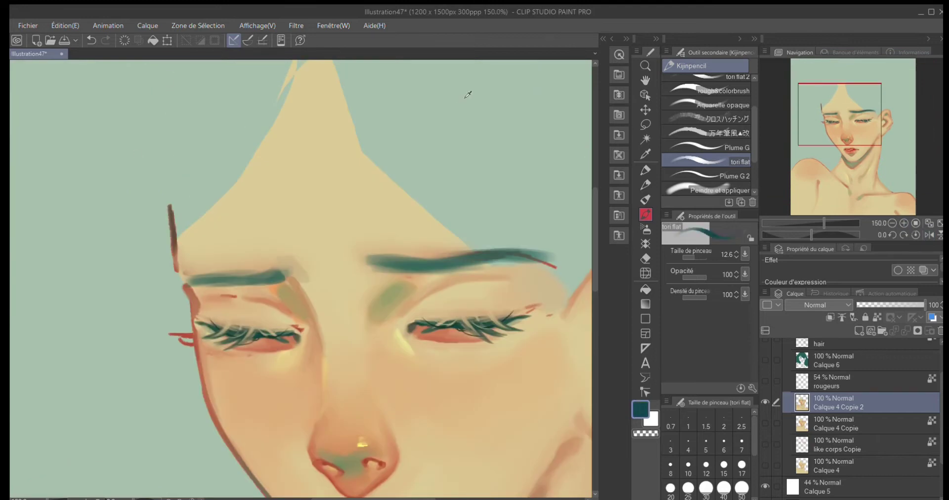
scroll(717, 148, down, 3)
click(731, 166)
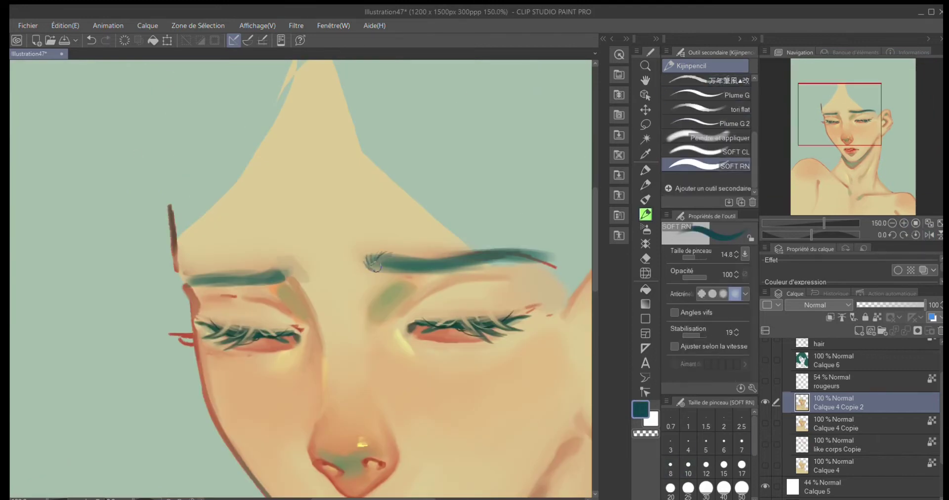
click(732, 109)
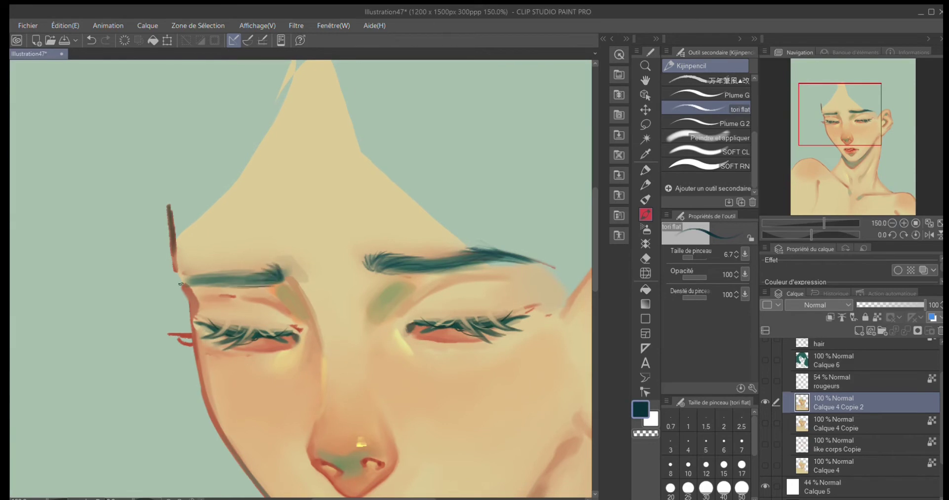
Trim the eyebrow edges in skin colour with SOFT RN and flip the canvas horizontally to check the face
scroll(247, 280, down, 1)
key(period)
alt+click(406, 266)
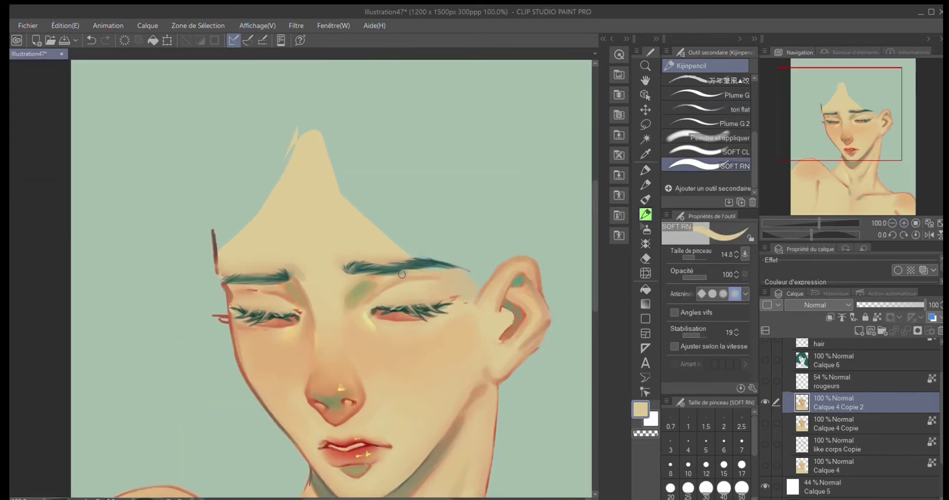
key(h)
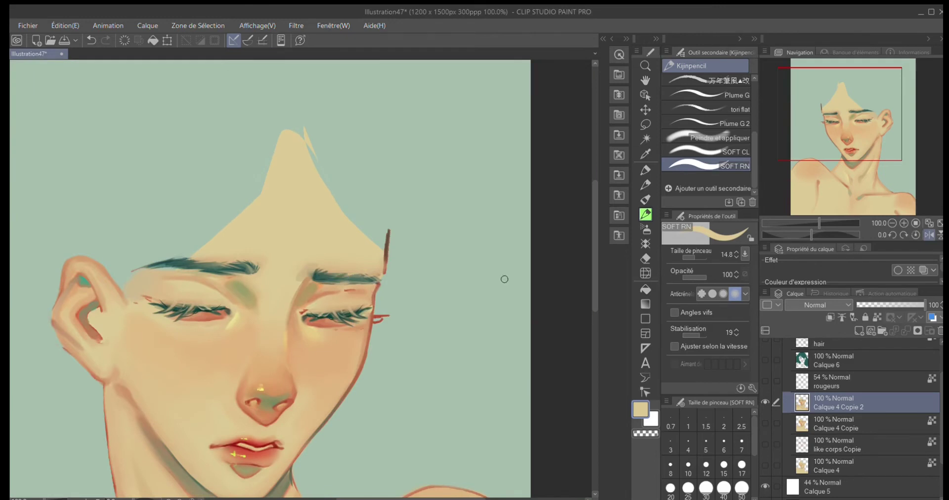
scroll(504, 280, down, 3)
scroll(509, 164, up, 2)
Choose the Liquify tool, restore the unflipped view and show the hair, Calque 6 and hand layers
key(j)
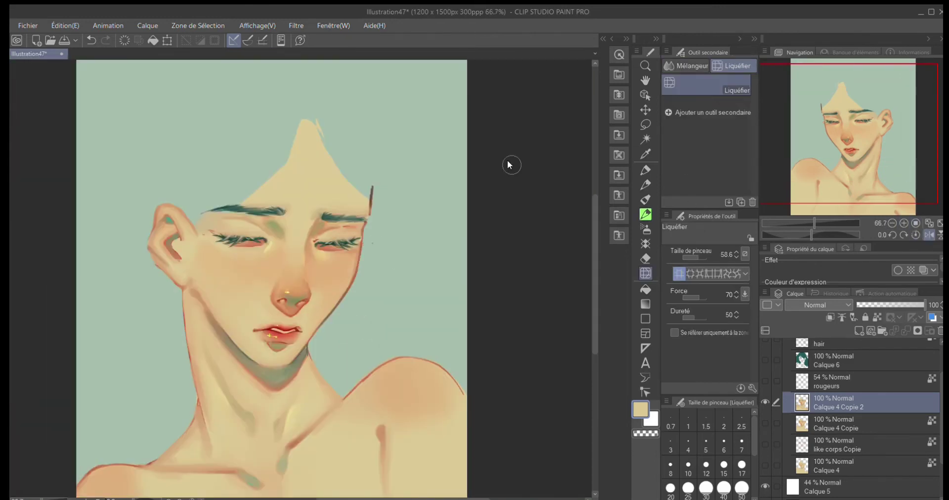
key(h)
drag(765, 343, 764, 360)
scroll(760, 380, up, 2)
click(764, 347)
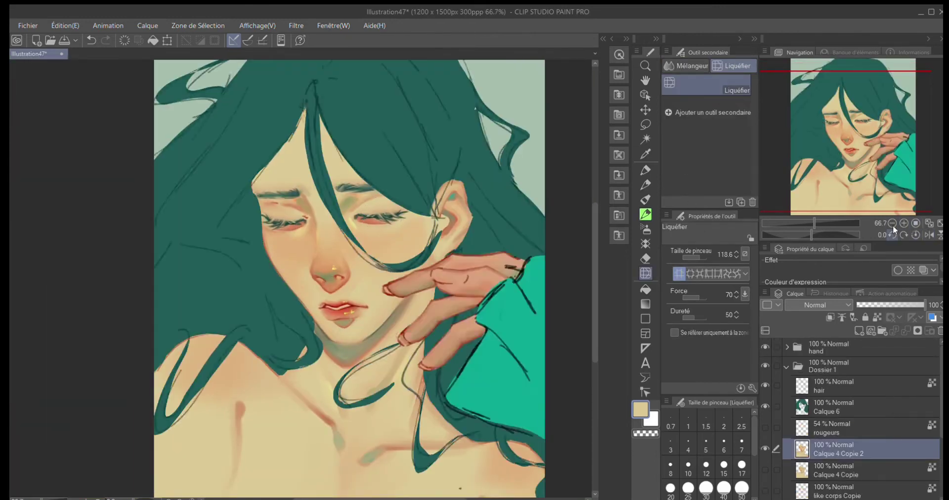
key(ctrl+minus)
key(ctrl+minus)
Add a layer above Calque 4 Copie 2 and paint orange shadows on the skin along the hair strands with SOFT RN
click(860, 331)
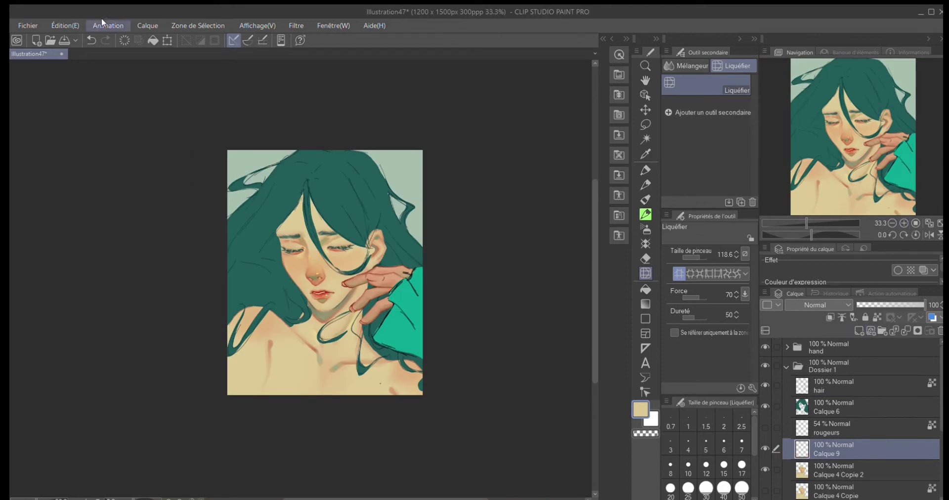
scroll(377, 217, up, 5)
click(646, 185)
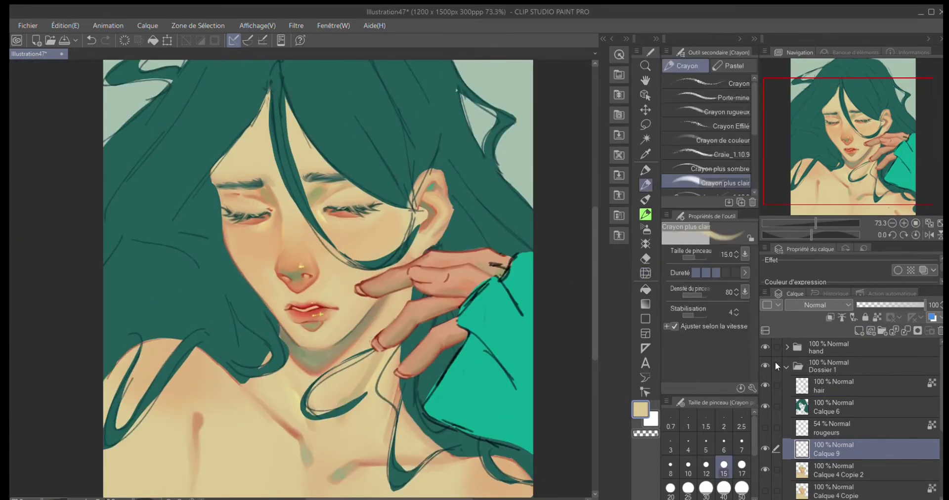
drag(816, 91, 813, 88)
key(p)
click(838, 401)
drag(293, 95, 306, 218)
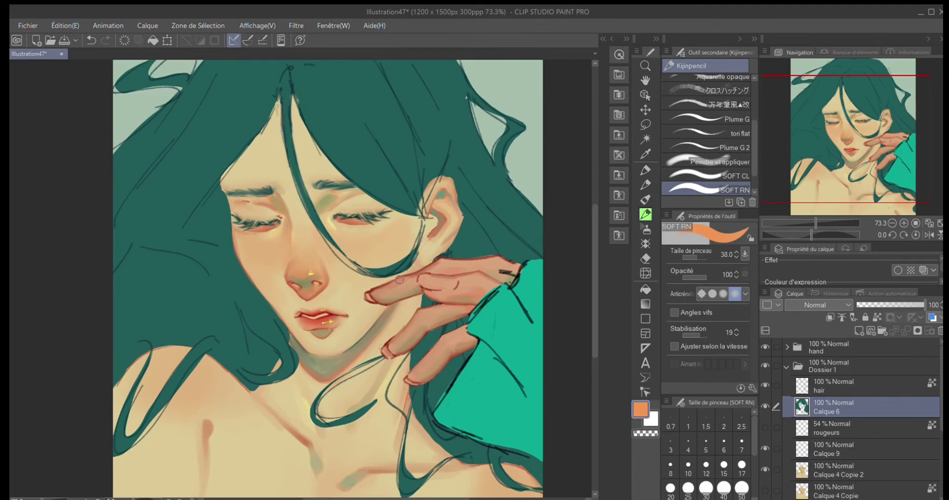
click(822, 446)
drag(288, 142, 322, 238)
drag(292, 96, 415, 218)
alt+click(406, 164)
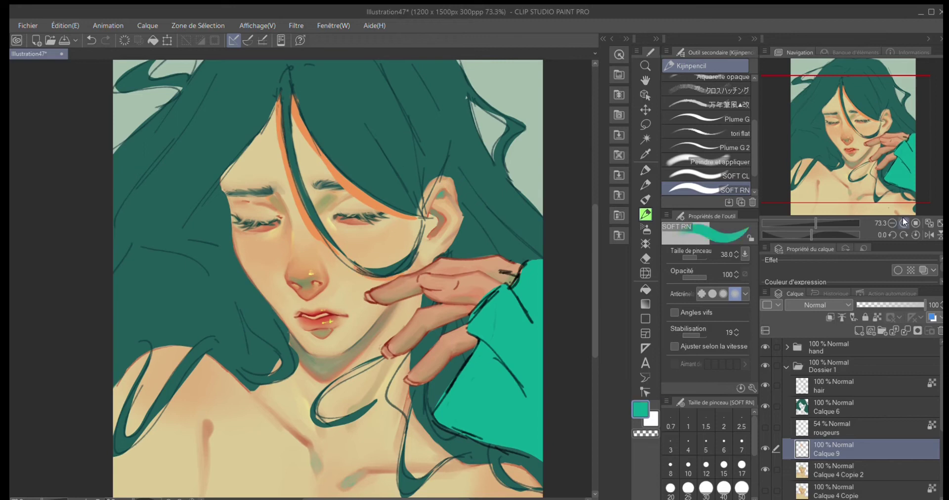
Tint the hair shadows teal with their layer on Produit at 64%, and merge them into a copy of Calque 4 Copie 2
key(ctrl+alt+0)
drag(295, 105, 309, 191)
drag(335, 126, 474, 247)
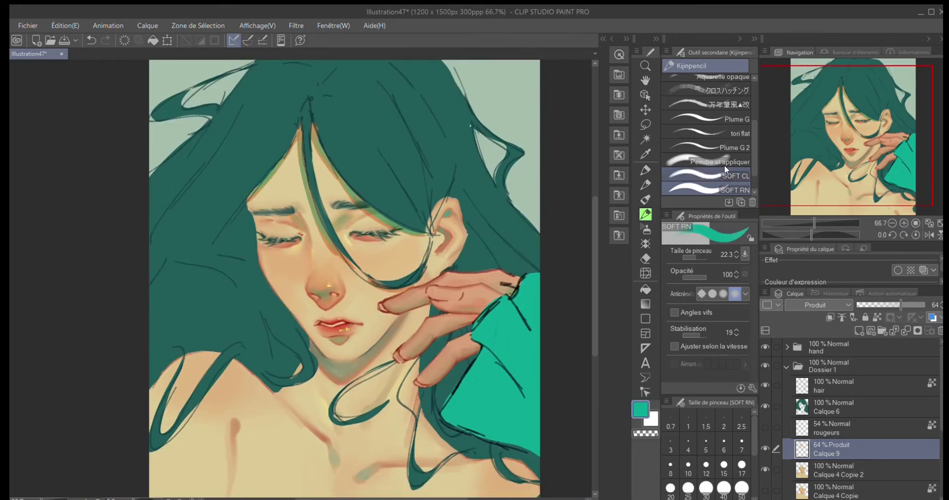
click(707, 176)
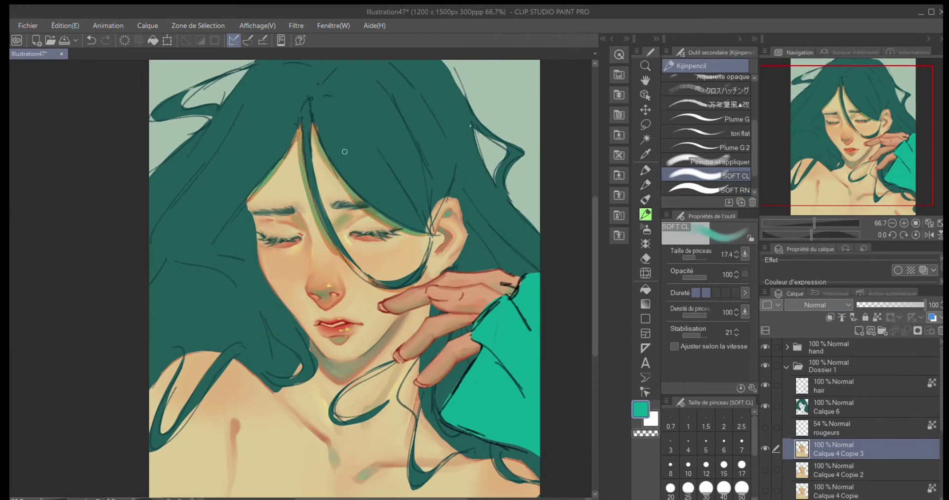
Try a gradient map correction over the whole painting on Produit at 76% opacity, checking it on the flipped canvas
drag(494, 469, 445, 404)
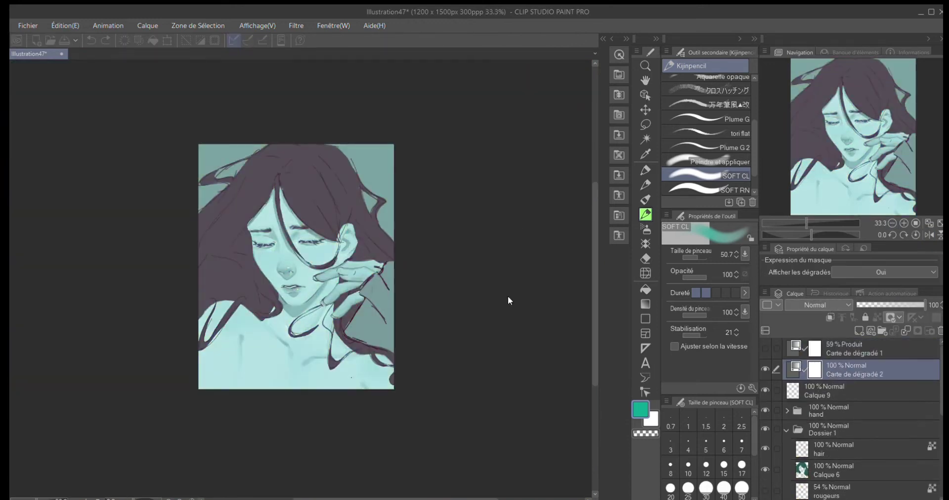
click(928, 234)
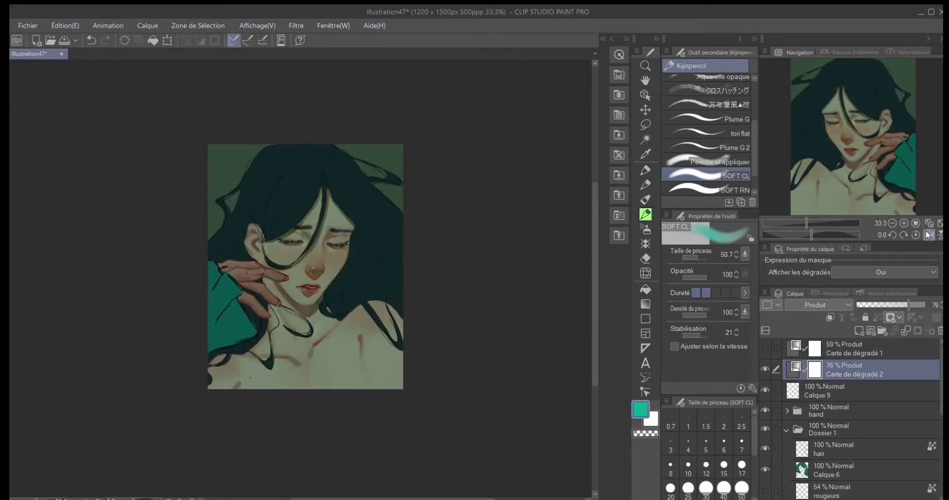
scroll(609, 264, up, 2)
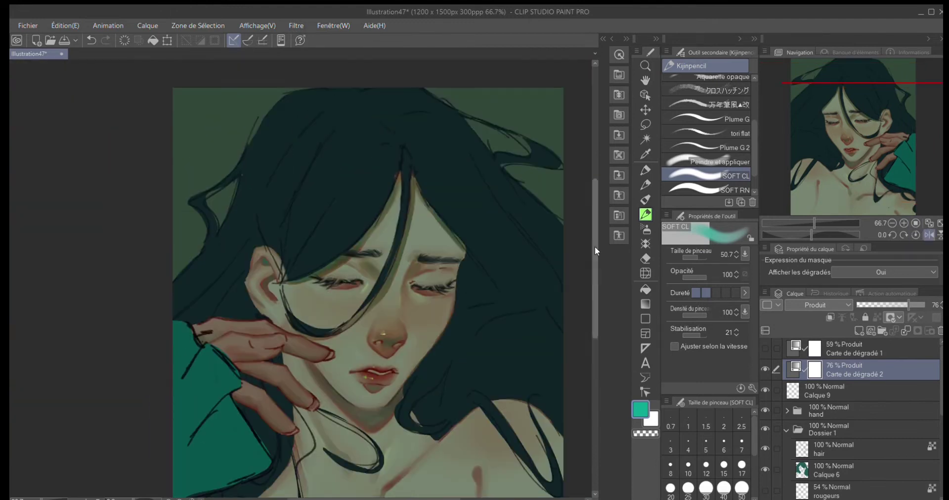
click(929, 234)
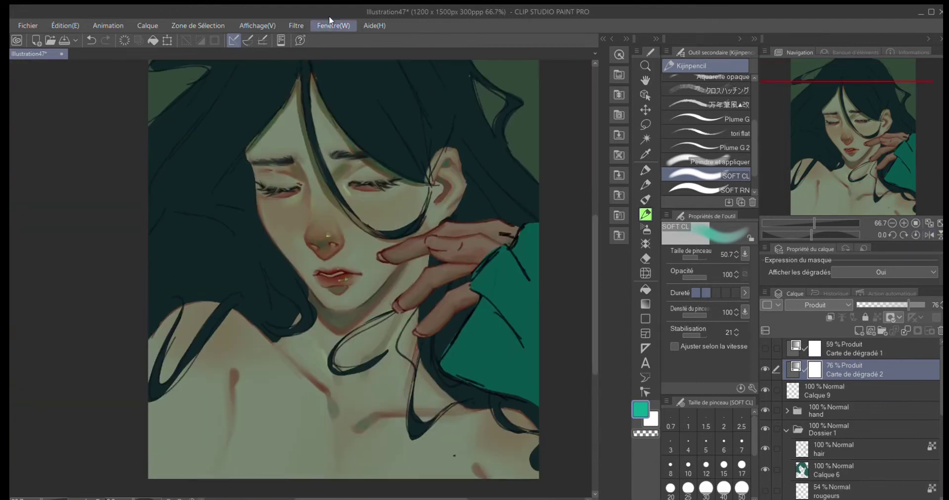
Open a second, flipped window of the illustration and add a copy of Calque 4 Copie 3 set to Produit at 57% opacity
click(330, 20)
click(904, 223)
scroll(850, 420, down, 3)
click(840, 456)
drag(902, 305, 891, 307)
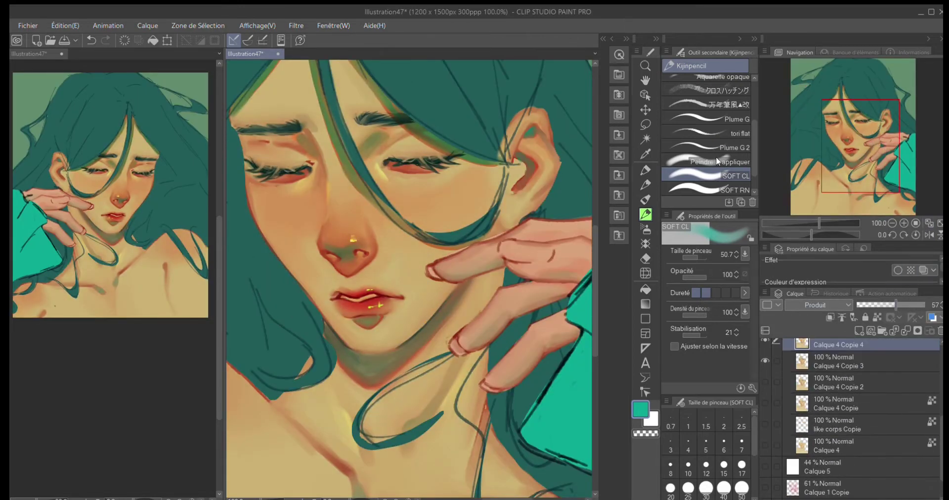
Try a colour balance correction layer above the skin layers, set to Produit at 29% opacity
key(ctrl+b)
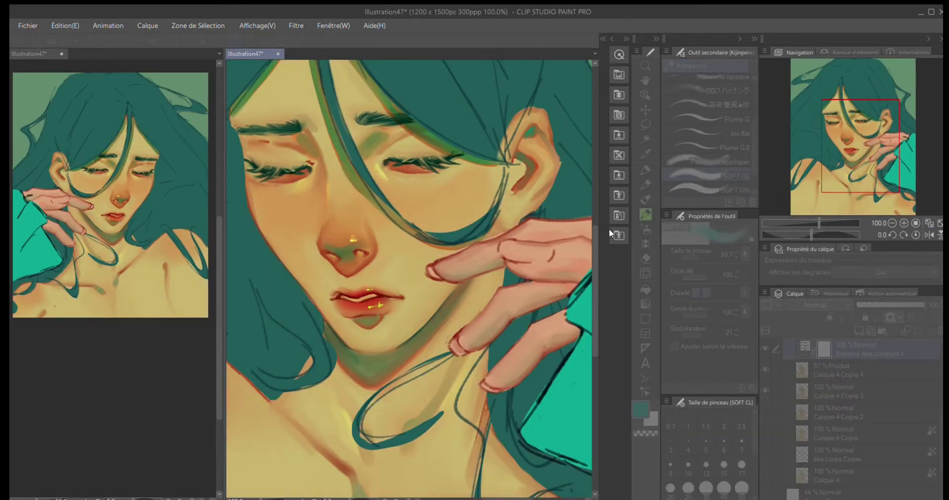
key(Return)
key(ctrl+minus)
click(880, 304)
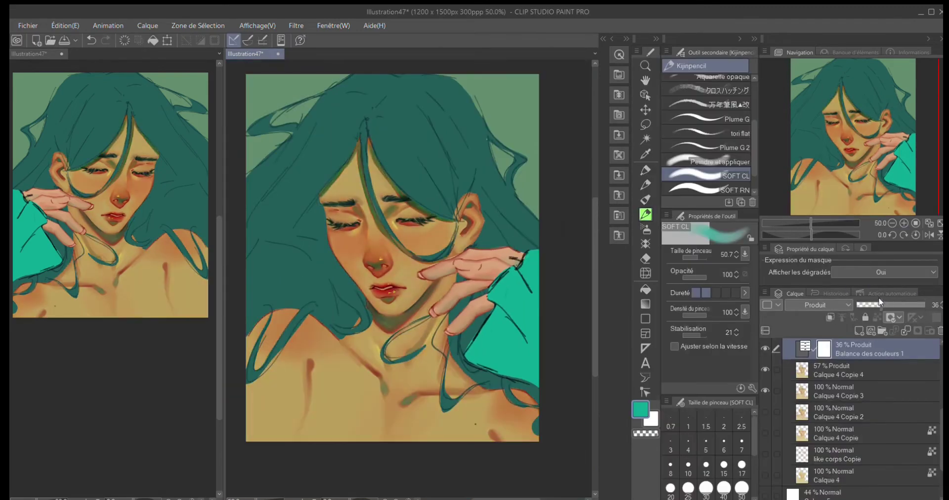
scroll(761, 363, up, 1)
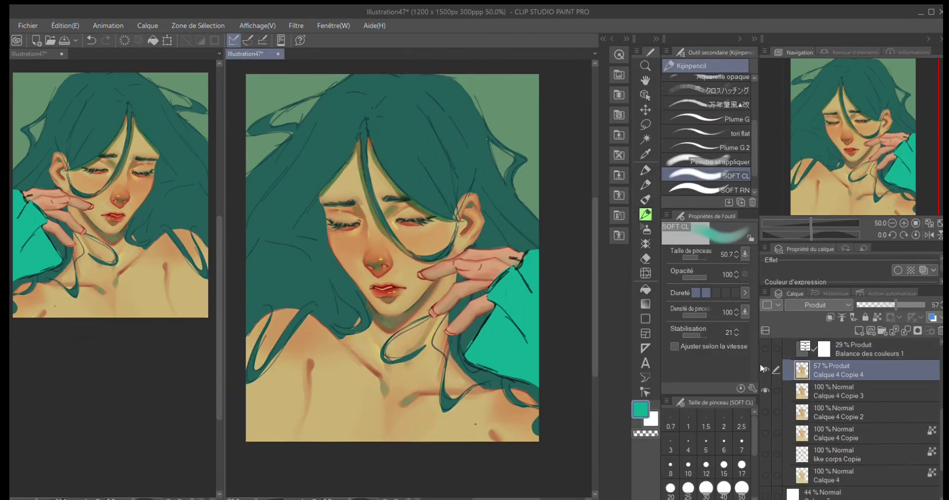
Merge the Produit skin copy into Calque 4 Copie 3 and delete the colour balance layer
click(761, 360)
click(940, 330)
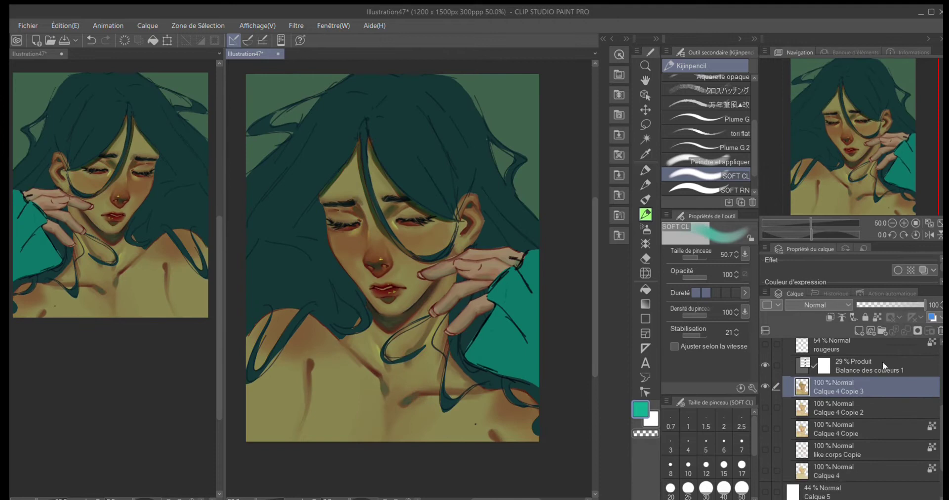
click(940, 330)
Add a Lumière crue layer above the skin and paint accents around the eyes with Aquarelle opaque and the red Rendering brush
scroll(373, 224, up, 4)
scroll(931, 428, up, 1)
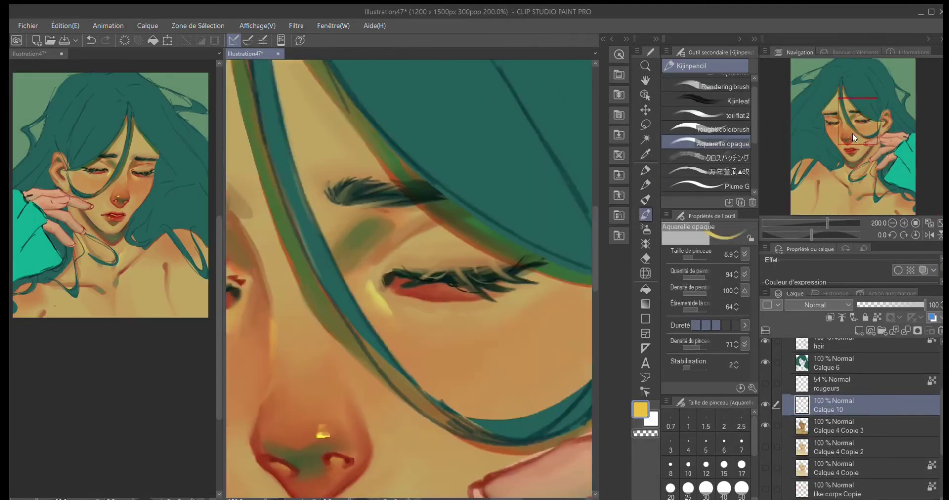
click(848, 180)
key(b)
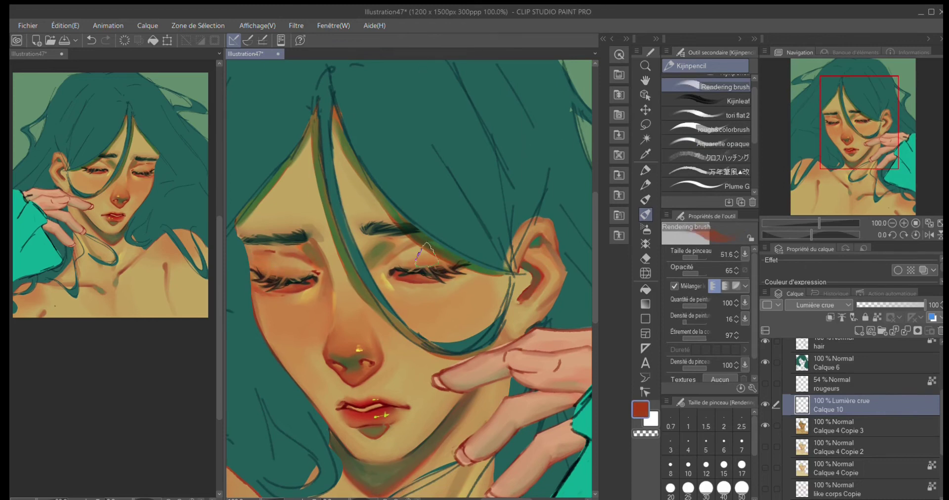
Merge the eye accents into the skin and deepen the hand's colour on the Calque 7 Copie layer
click(891, 223)
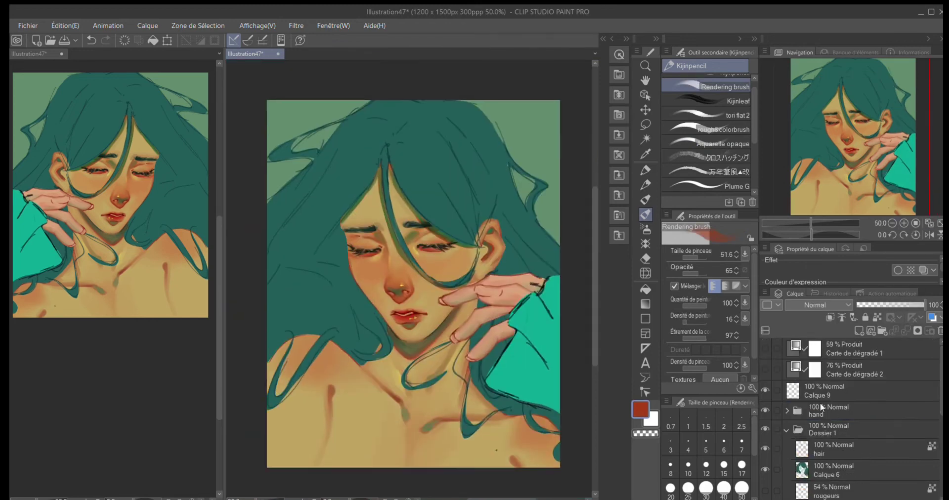
key(ctrl+e)
key(ctrl+plus)
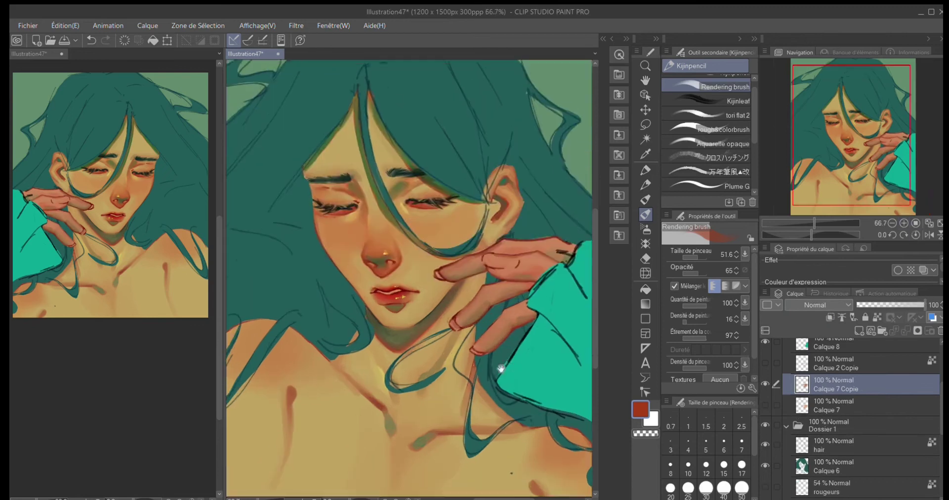
Compare the painting with Calque 4 Copie 3 hidden and shown, up close and at full-figure view
scroll(866, 358, down, 5)
click(763, 398)
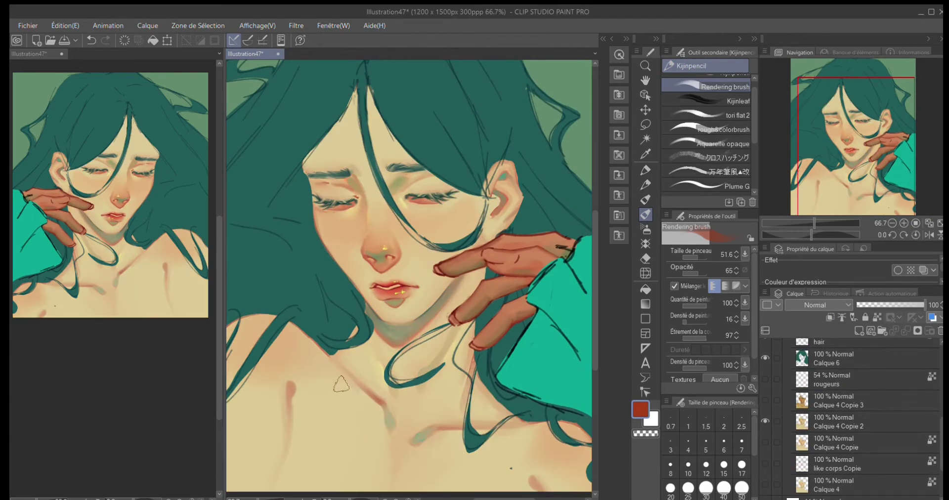
click(764, 399)
click(764, 400)
click(763, 400)
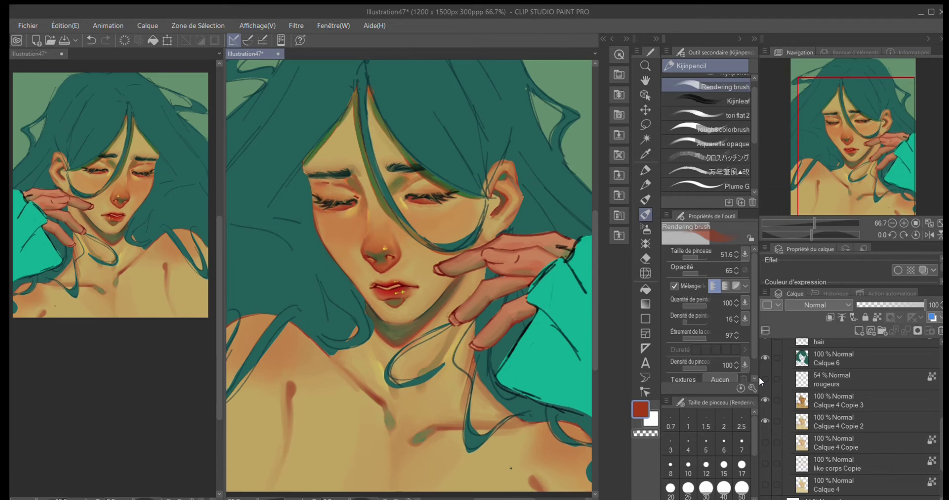
click(892, 223)
click(891, 223)
click(904, 223)
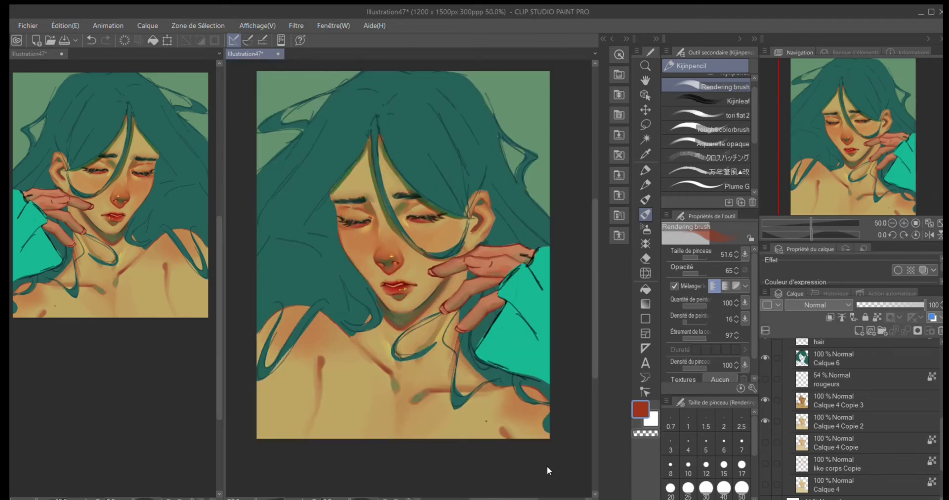
Hide the hand folder and duplicate the Calque 6 hair colour layer
click(903, 223)
click(761, 431)
click(761, 431)
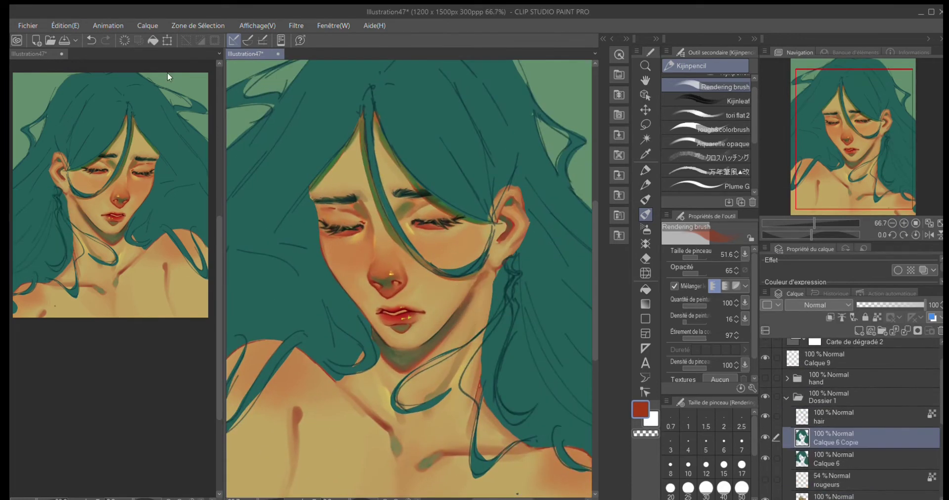
click(892, 223)
click(891, 223)
Lock the hair copy's transparent pixels, apply an orange-to-transparent gradient to the roots and tips, and set the layer to 69% opacity
key(g)
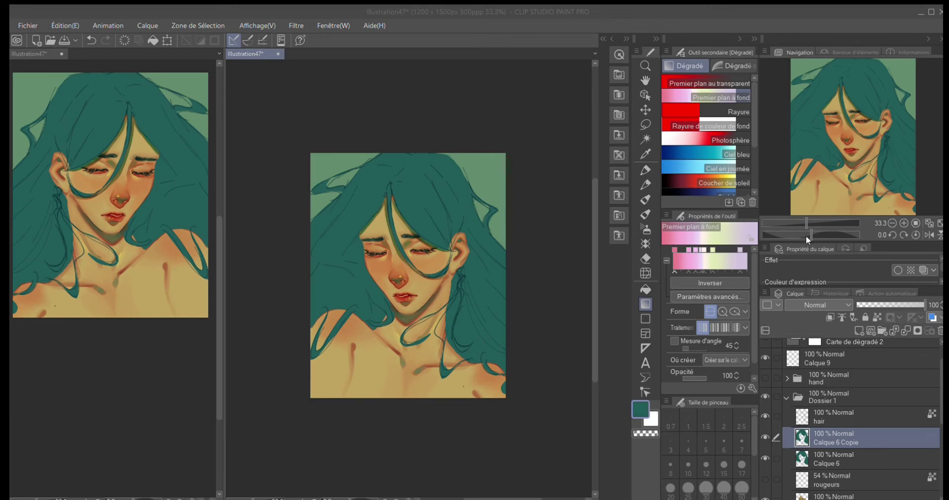
drag(408, 207, 407, 322)
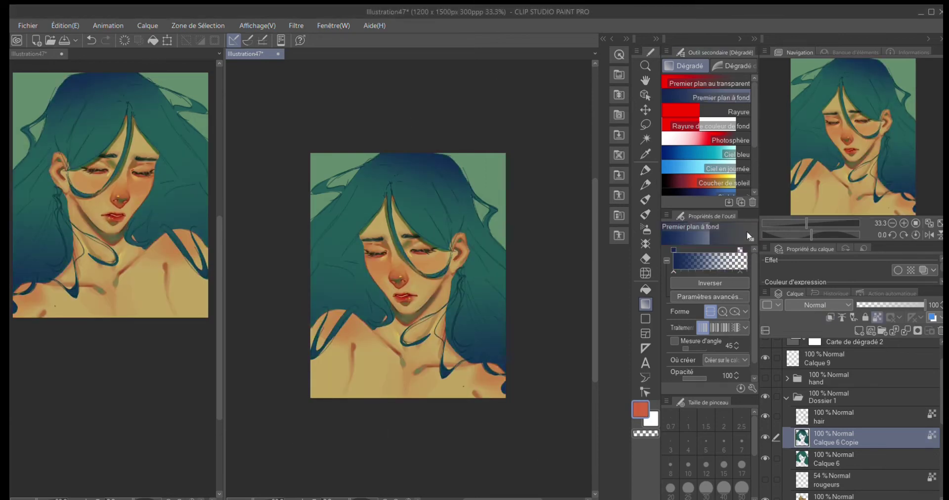
click(903, 305)
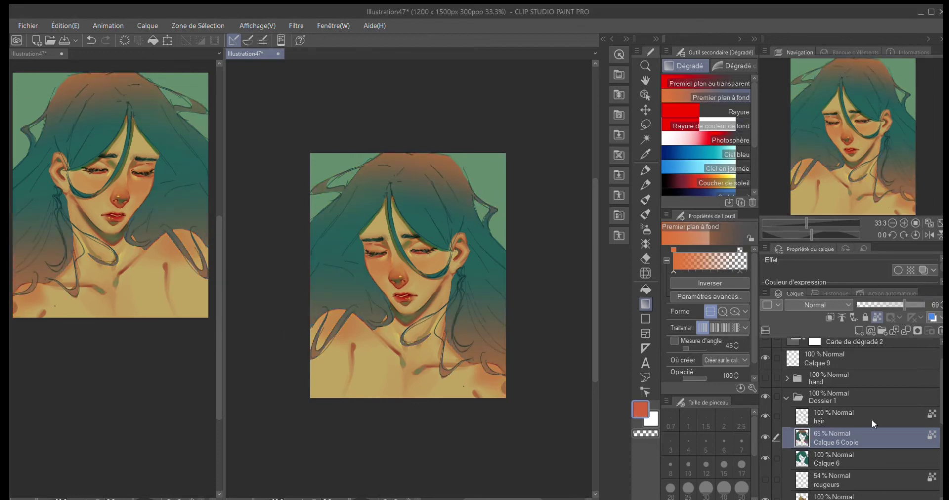
Try merging the gradient copy into Calque 6 and covering the hair's orange with dark green using the Peindre et appliquer brush
click(905, 327)
key(b)
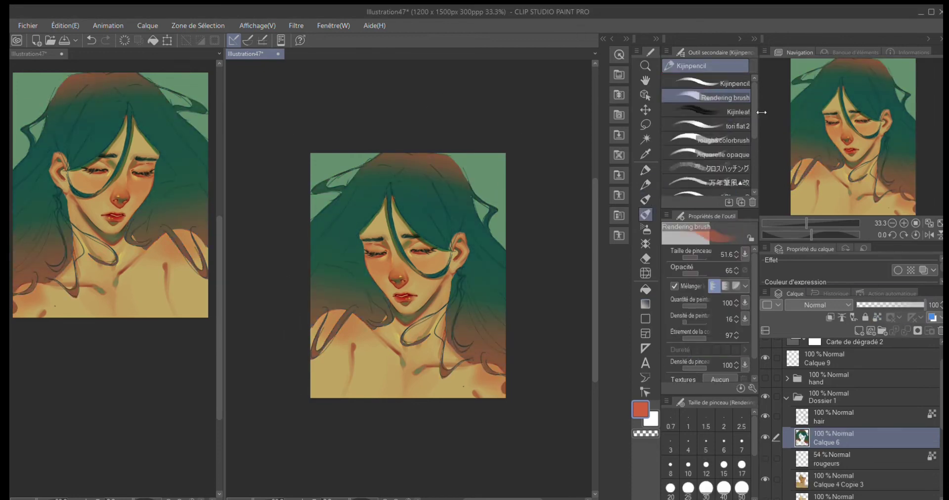
key(b)
alt+click(497, 317)
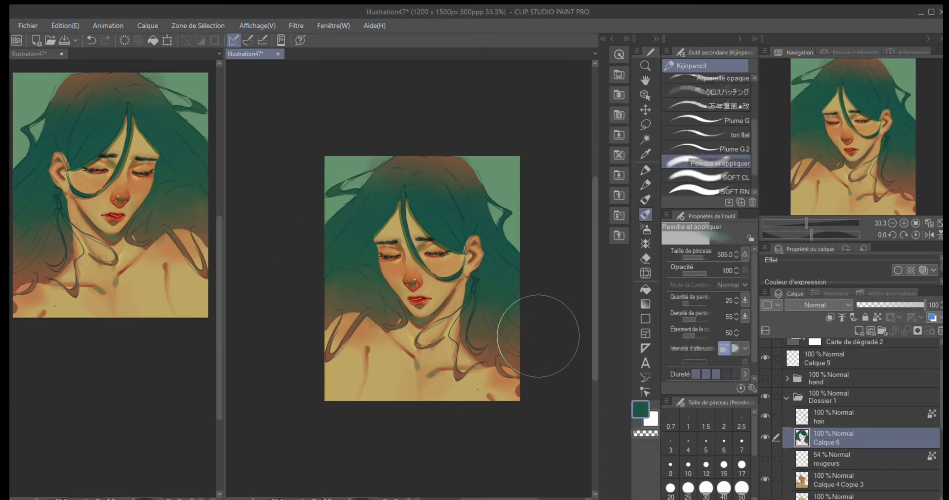
key(ctrl+z)
key(ctrl+y)
Apply red-orange gradients to the roots and tips on a new clipped layer and merge it into Calque 6 Copie 2
key(g)
key(ctrl+shift+n)
key(ctrl+z)
drag(111, 74, 224, 336)
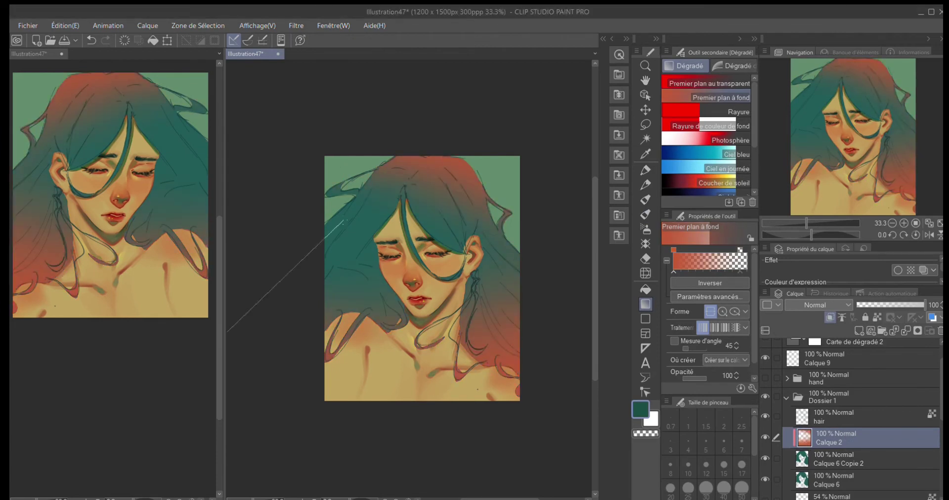
click(904, 329)
Paint solid dark crimson shadows in the hair beside the temple and below the earring with the SOFT RN brush
key(m)
scroll(422, 278, up, 2)
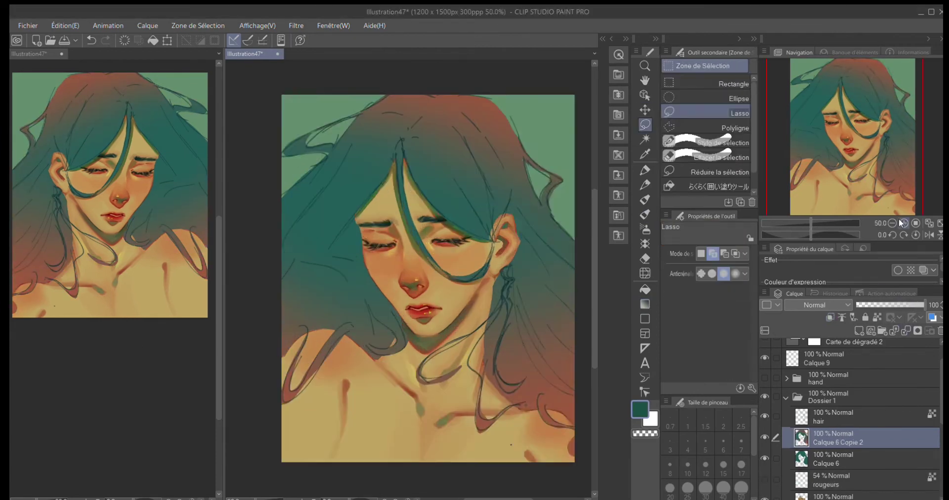
drag(435, 294, 435, 340)
key(ctrl+d)
mouse_move(618, 362)
mouse_down()
mouse_move(539, 294)
mouse_move(560, 372)
mouse_move(586, 324)
mouse_move(577, 434)
mouse_up()
key(b)
drag(339, 367, 339, 233)
key(b)
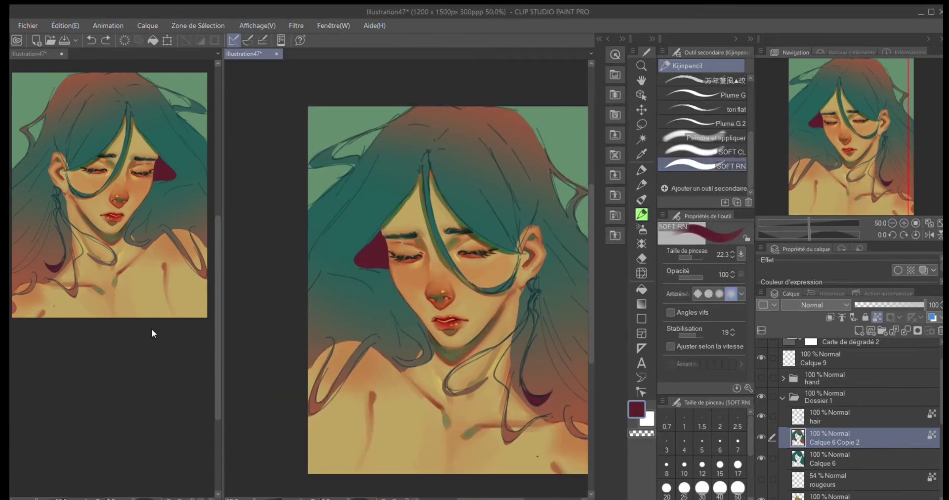
Dab large orange-red highlight patches onto the bangs and crown
click(366, 242)
click(470, 210)
click(491, 250)
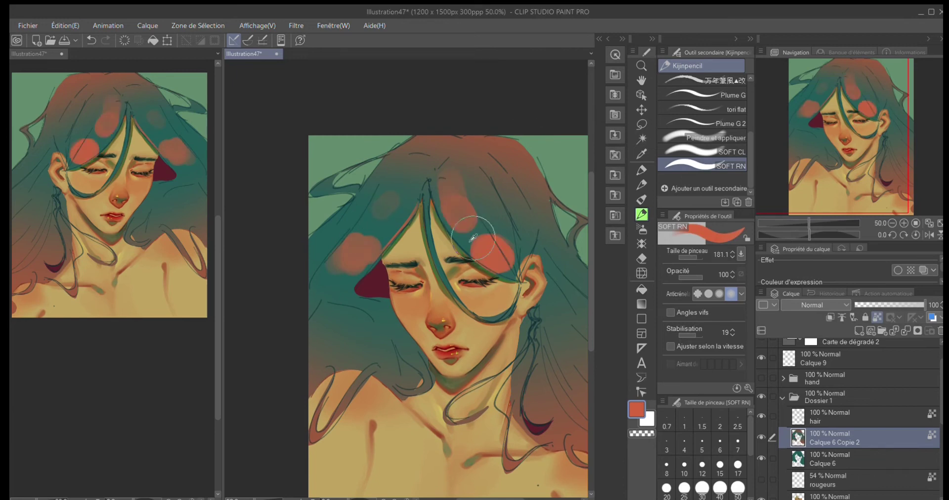
Carve the orange-red patches into thin, wavy hair highlights by painting sampled teal over them
alt+click(482, 247)
click(489, 252)
click(462, 201)
click(498, 222)
drag(438, 175, 440, 252)
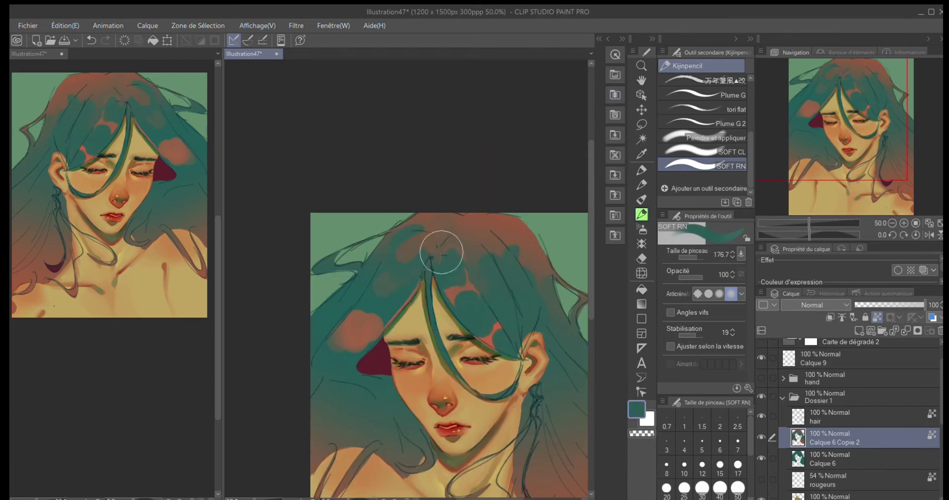
drag(512, 386, 484, 332)
key(bracketleft)
key(bracketleft)
key(bracketleft)
Paint narrow dark crimson shadow wedges into the bangs on both sides of the face
alt+click(501, 367)
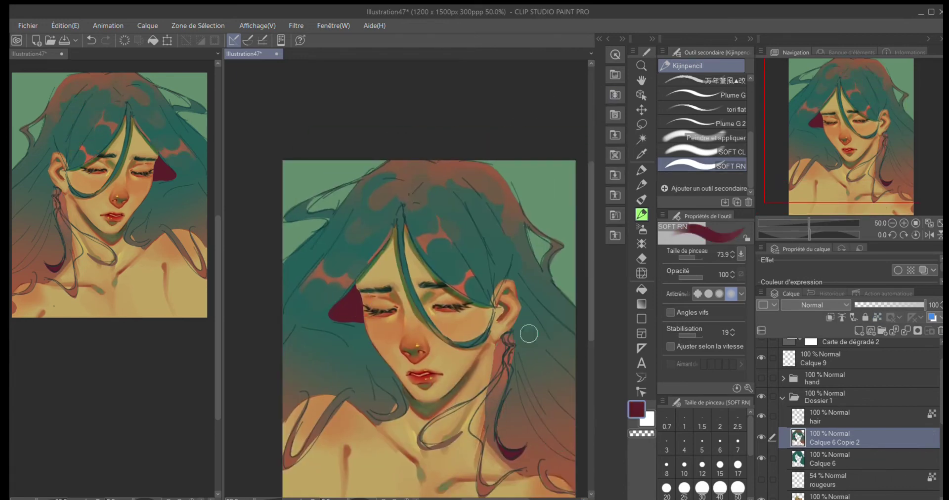
key(bracketleft)
key(bracketleft)
key(bracketleft)
mouse_move(513, 305)
mouse_down()
mouse_move(489, 282)
mouse_move(495, 223)
mouse_move(484, 312)
mouse_up()
Soften the hair's highlights and shadows with sampled browns and teals, using the SOFT CL and Aquarelle opaque brushes
click(706, 151)
alt+click(420, 226)
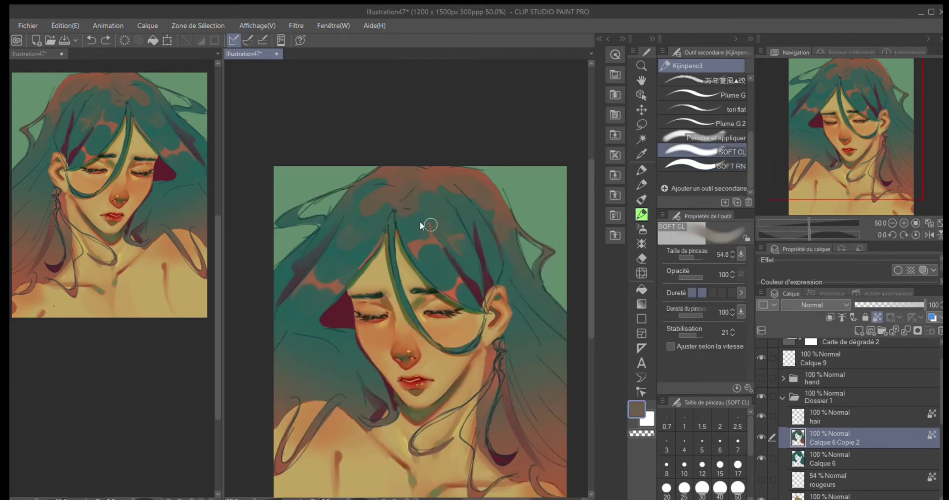
key(b)
alt+click(338, 302)
alt+click(303, 257)
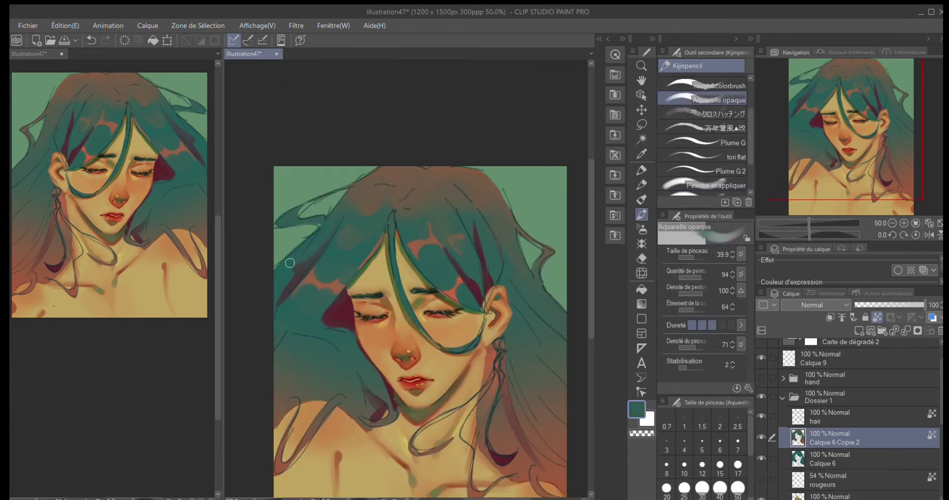
drag(303, 257, 255, 245)
key(bracketright)
key(bracketright)
key(bracketright)
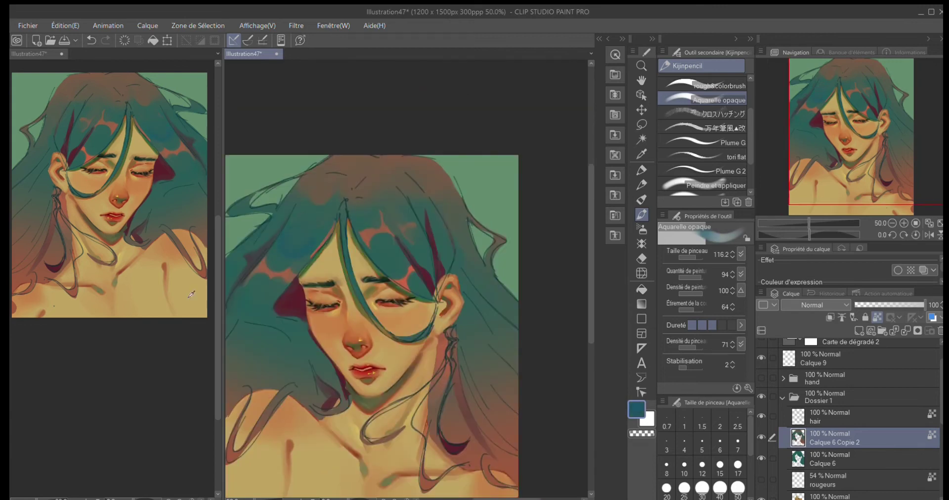
Blend crimson-brown shading along the parting and crown, and soften the surrounding hair with sampled colours
drag(494, 297, 384, 202)
click(701, 488)
alt+click(324, 148)
alt+click(298, 103)
scroll(298, 102, up, 1)
alt+click(372, 233)
mouse_move(372, 233)
mouse_down()
mouse_move(411, 256)
mouse_move(388, 220)
mouse_move(400, 215)
mouse_up()
scroll(450, 202, up, 1)
alt+click(449, 203)
alt+click(415, 227)
key(bracketright)
key(bracketright)
mouse_move(375, 329)
mouse_down()
mouse_move(343, 272)
mouse_move(356, 296)
mouse_move(380, 223)
mouse_move(407, 194)
mouse_up()
alt+click(357, 296)
Paint curling teal strands over the shoulder with the SOFT RN brush
click(701, 176)
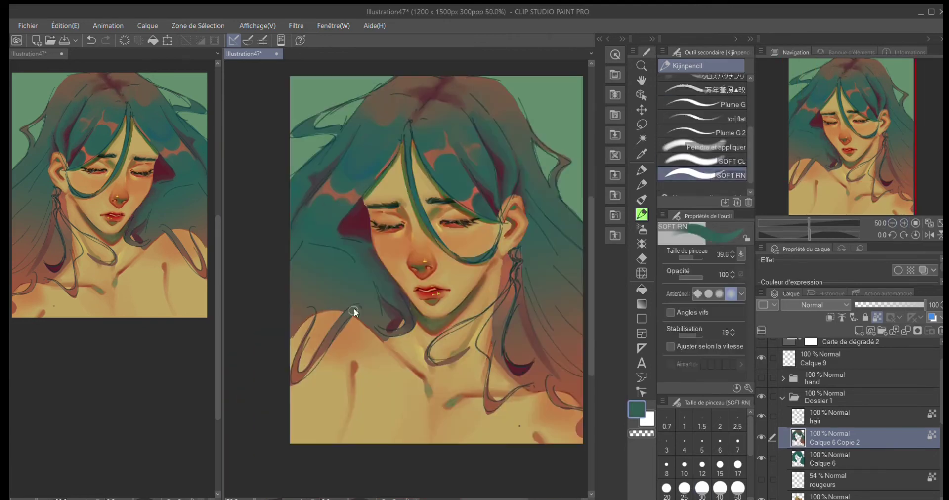
drag(361, 308, 295, 379)
drag(316, 317, 302, 364)
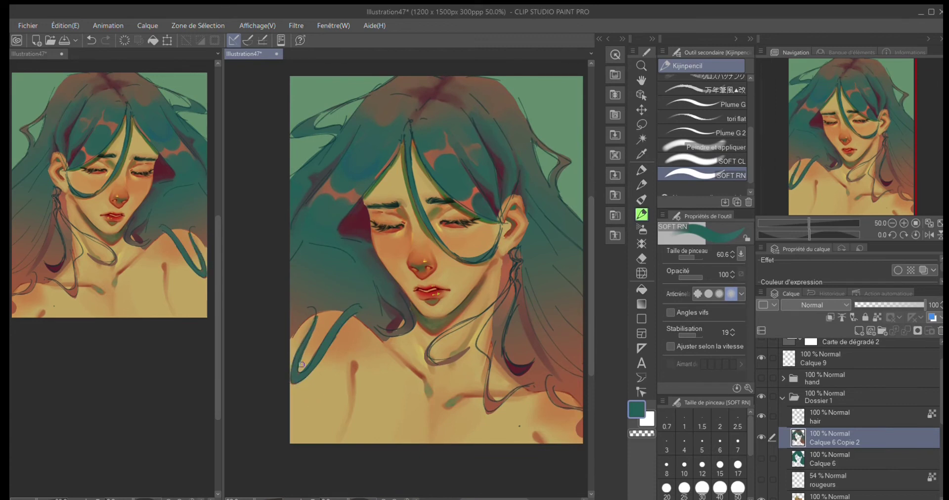
Paint the curling strand beside the neck in teal and refine the thin strands, undoing unsatisfactory strokes
drag(469, 317, 435, 355)
key(ctrl+z)
drag(500, 292, 467, 318)
key(ctrl+z)
alt+click(497, 309)
key(bracketleft)
alt+click(493, 346)
drag(402, 123, 377, 177)
key(bracketleft)
key(bracketleft)
drag(481, 262, 436, 299)
Add fine bright turquoise highlight lines to the hair using a brush size of 12
alt+click(336, 230)
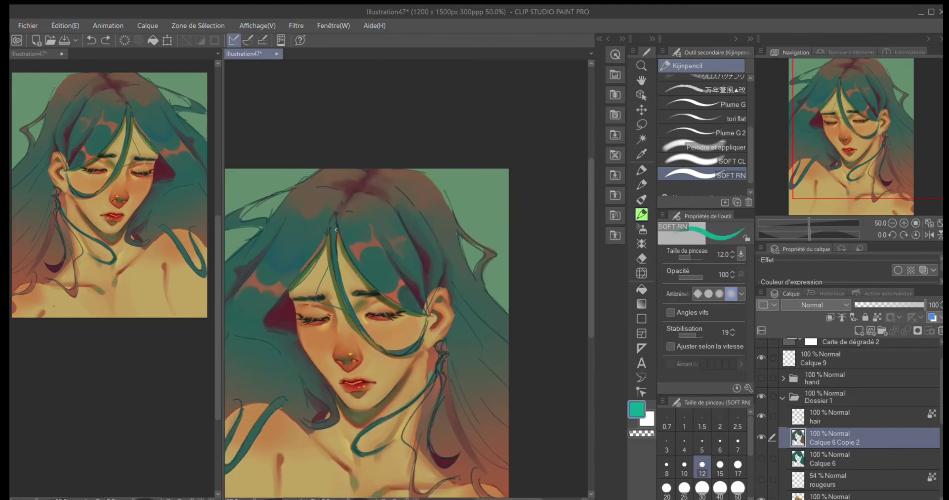
drag(426, 210, 486, 172)
alt+click(346, 244)
alt+click(296, 292)
alt+click(316, 301)
click(892, 223)
scroll(754, 110, up, 3)
scroll(754, 109, up, 2)
scroll(445, 297, up, 2)
Paint dark teal over the long hair beside the ear with the tori flat 2 brush
click(701, 126)
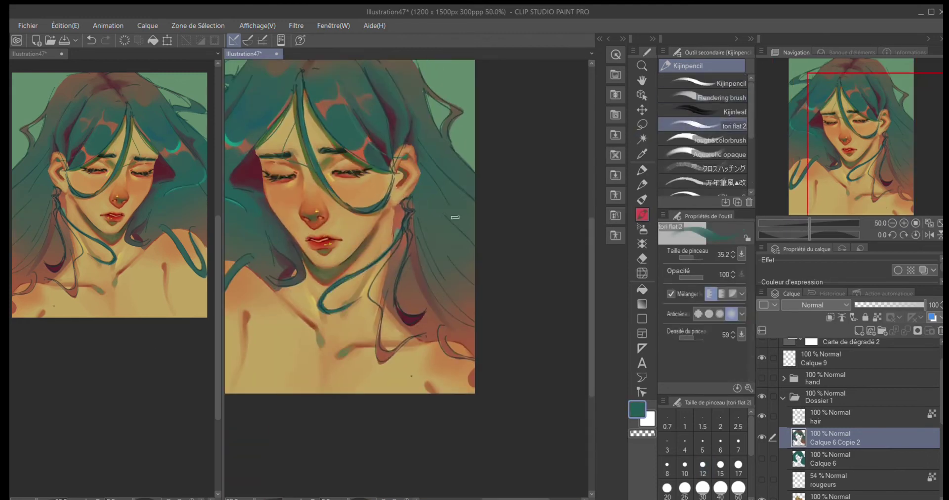
key(b)
drag(417, 205, 437, 196)
Add orange-red highlights to the hair lengths on both sides and shape them with sampled teal
alt+click(438, 252)
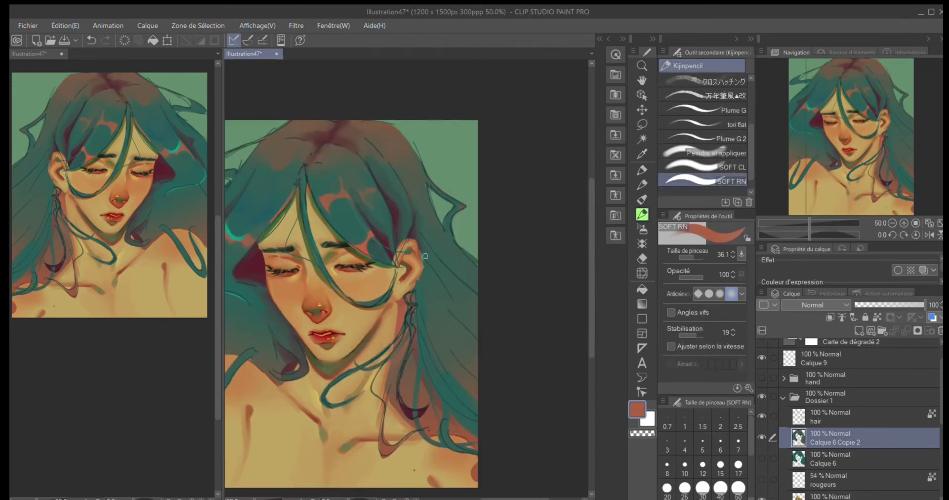
scroll(425, 256, down, 1)
mouse_move(435, 289)
mouse_down()
mouse_move(457, 316)
mouse_move(441, 268)
mouse_up()
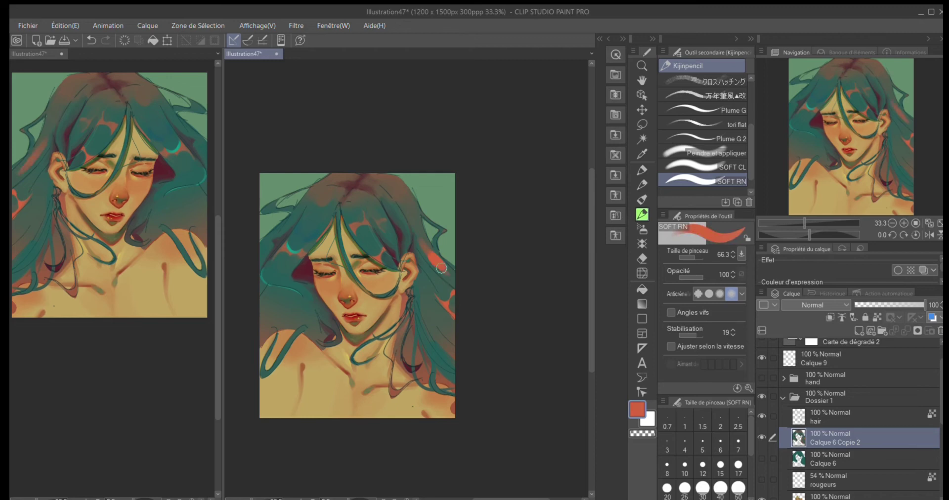
alt+click(426, 316)
drag(279, 306, 257, 327)
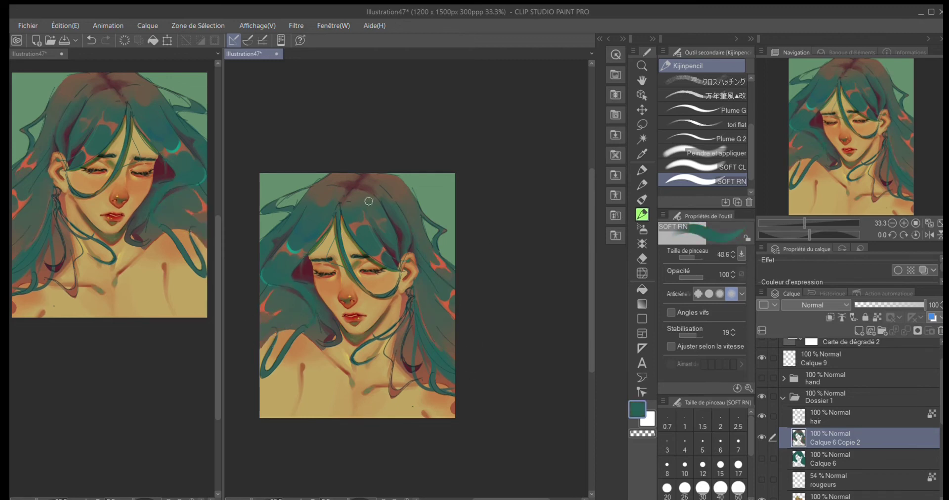
Paint fine dark teal strands over the crown and the outer flyaway locks
drag(396, 176, 427, 160)
alt+click(427, 160)
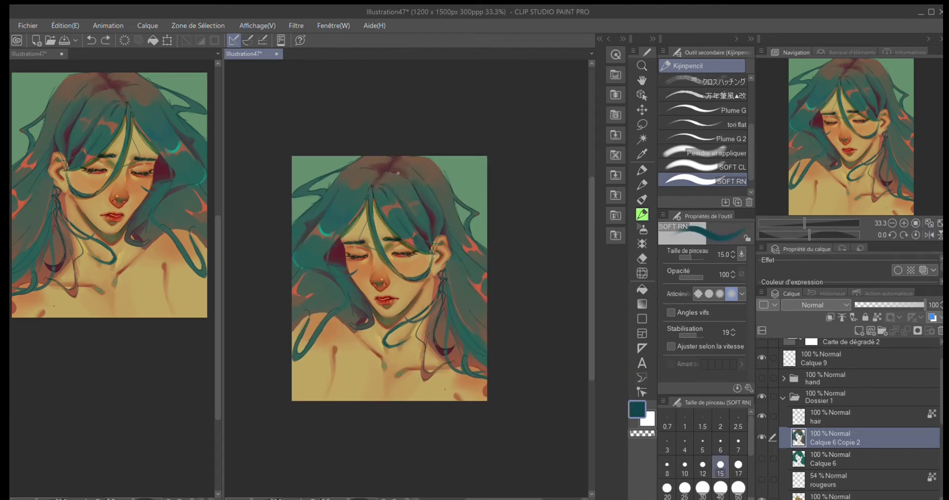
alt+click(403, 206)
drag(526, 300, 546, 307)
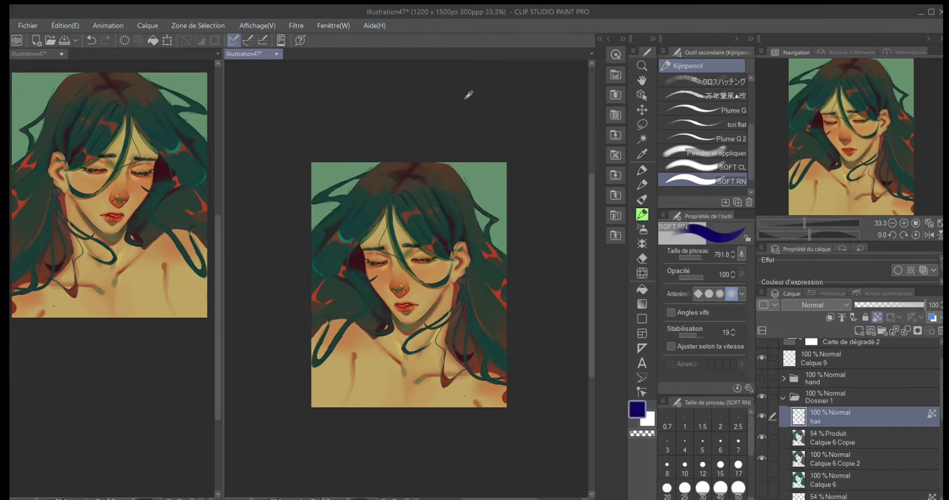
Adjust the opacity of the Produit layer Calque 6 Copie and merge it into Calque 6 Copie 2
click(839, 438)
drag(892, 304, 887, 305)
scroll(877, 415, down, 1)
click(892, 223)
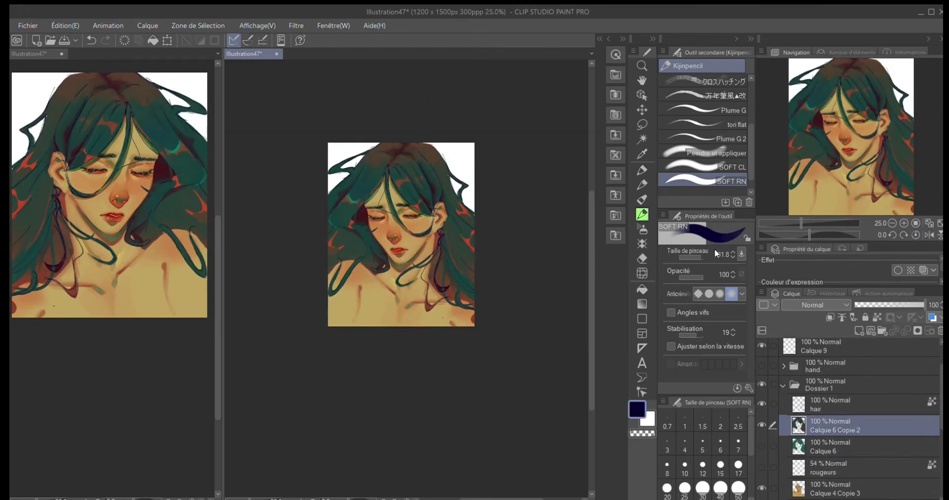
Isolate the hair by hiding the skin layers and correct its colours with a Balance des couleurs layer
key(ctrl+z)
scroll(884, 415, down, 10)
scroll(939, 447, up, 5)
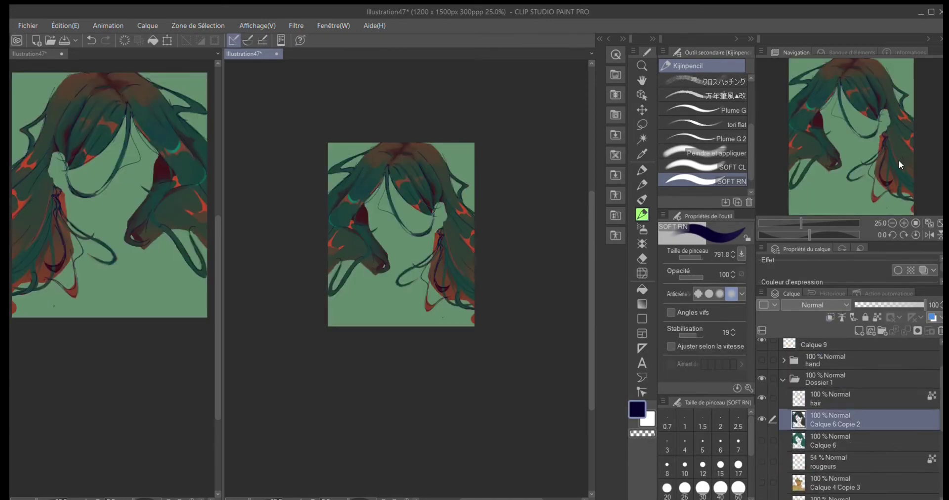
key(ctrl+plus)
key(ctrl+plus)
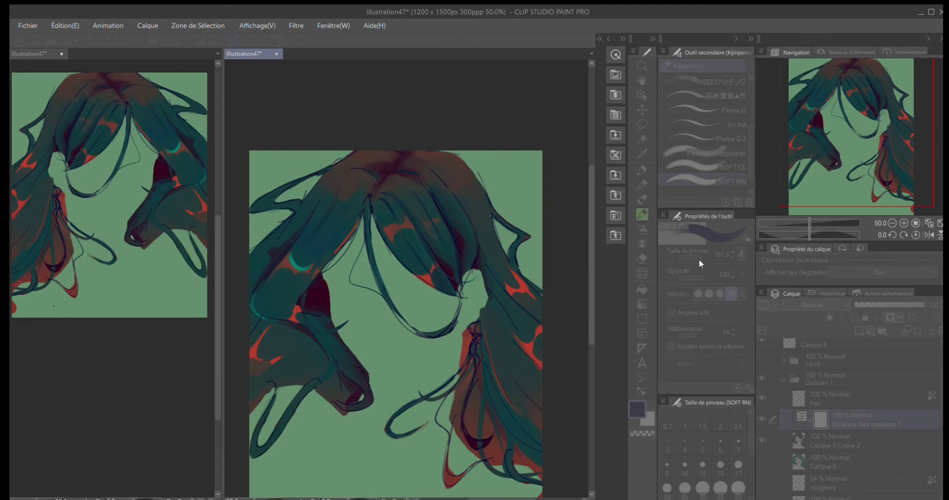
scroll(779, 389, down, 2)
key(ctrl+minus)
key(ctrl+minus)
click(900, 302)
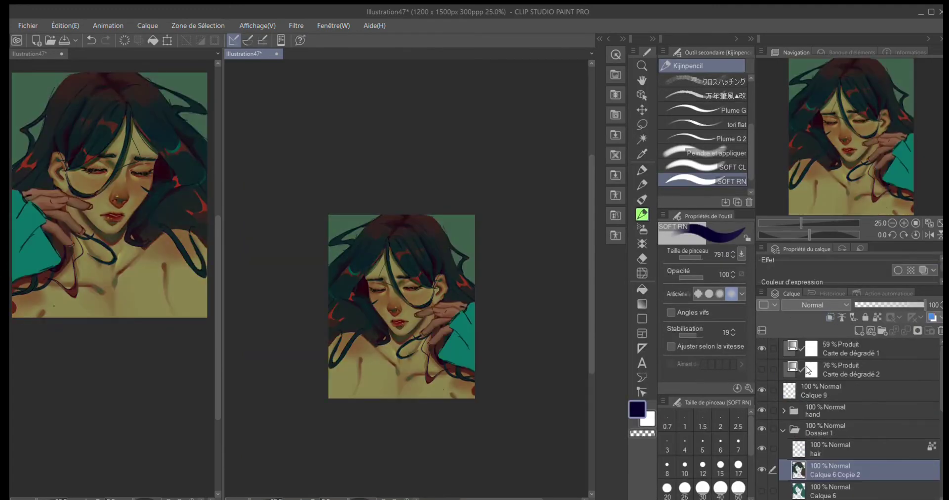
Save the illustration and hide the Carte de dégradé 1 layer
click(63, 40)
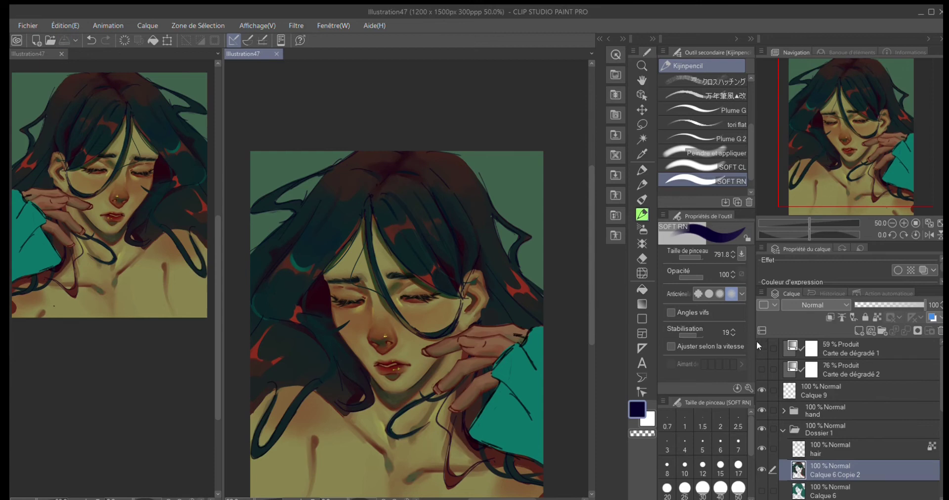
click(761, 348)
click(891, 223)
key(ctrl+s)
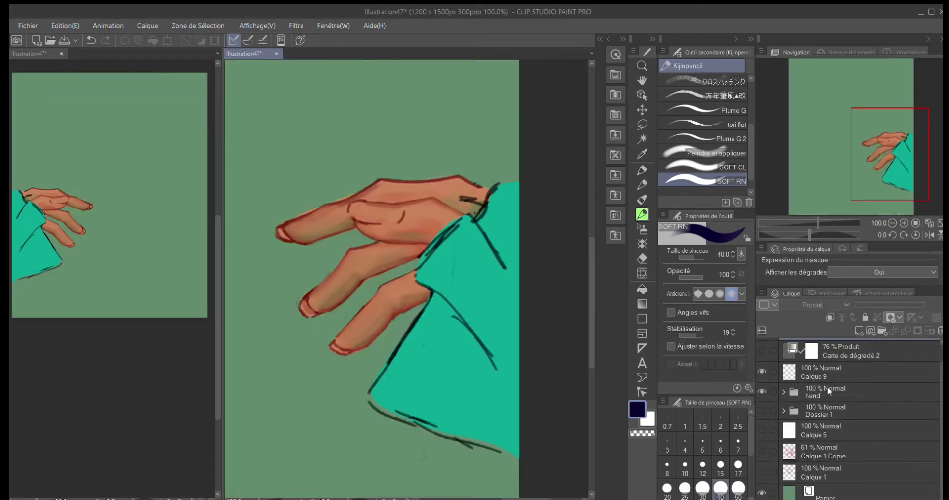
Smooth the back of the hand on Calque 7 Copie with sampled orange-brown, using the SOFT CL brush
click(830, 475)
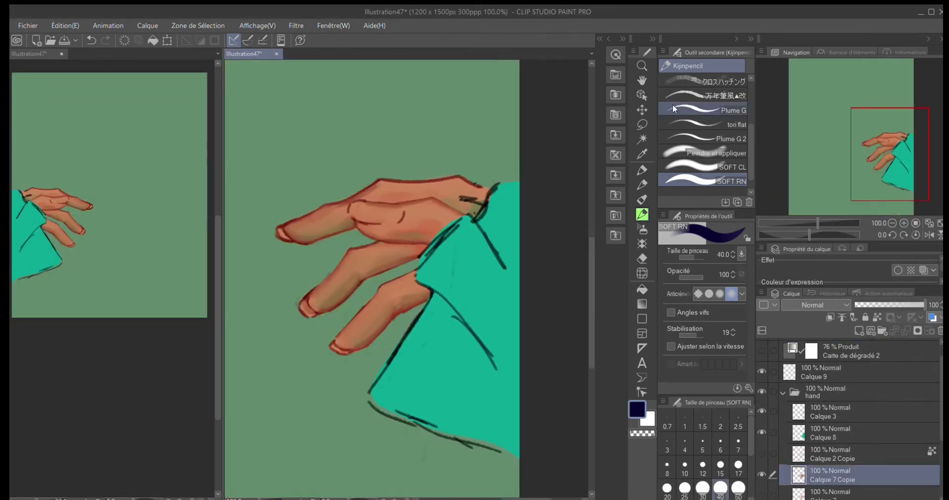
alt+click(398, 183)
key(b)
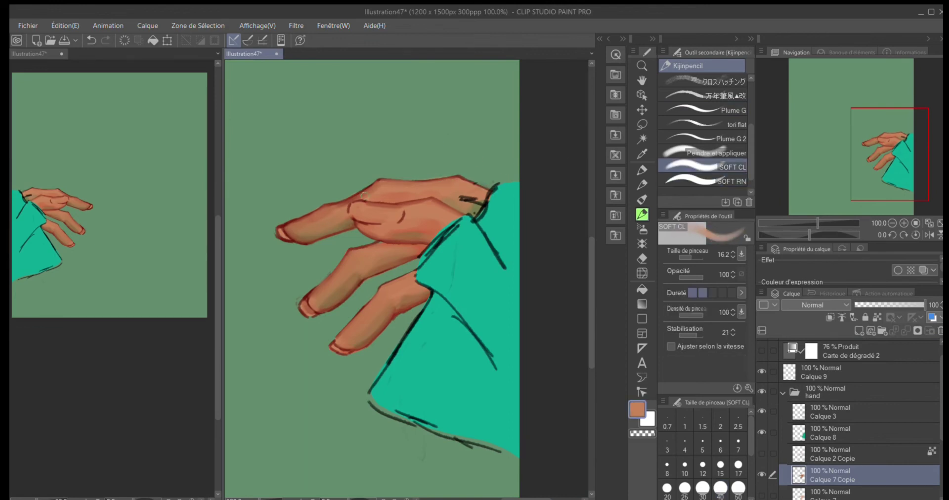
key(bracketleft)
key(bracketleft)
key(bracketleft)
key(bracketleft)
Redefine the fingertip outlines in dark red and blend them with sampled reddish skin tones
alt+click(307, 242)
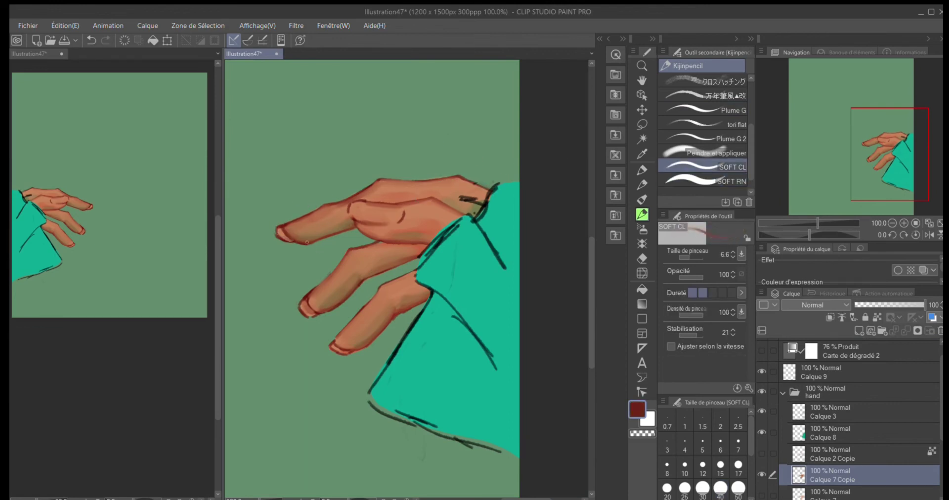
key(bracketright)
key(bracketright)
key(bracketright)
alt+click(301, 308)
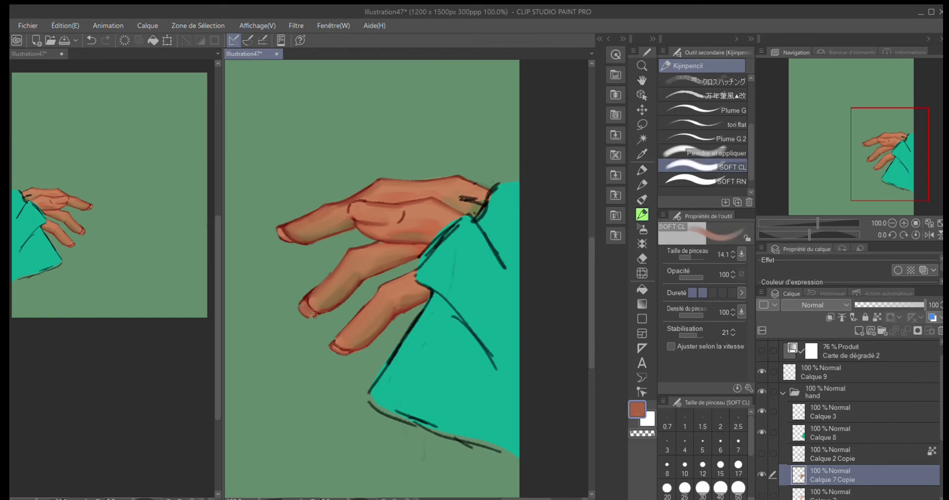
key(bracketright)
key(bracketright)
Even out the skin on the knuckles, fingers and wrist, covering the sketch lines and greenish shading
alt+click(396, 192)
key(bracketleft)
key(bracketleft)
key(bracketleft)
key(bracketright)
key(bracketright)
alt+click(475, 193)
alt+click(477, 194)
alt+click(478, 195)
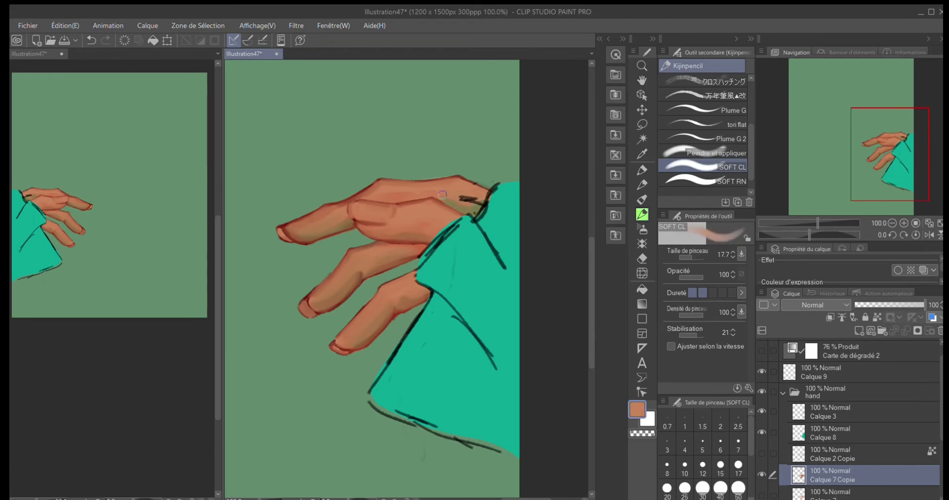
Block in a pale pink nail on the hand's thumb with the SOFT RN brush
scroll(371, 200, up, 2)
click(731, 180)
mouse_move(346, 212)
mouse_down()
mouse_move(398, 220)
mouse_move(395, 242)
mouse_up()
scroll(430, 123, down, 2)
alt+click(406, 163)
alt+click(420, 215)
Refine the thumbnail's edges and light peach tip with the SOFT CL brush
key(bracketleft)
key(bracketleft)
key(bracketleft)
key(bracketleft)
alt+click(384, 240)
alt+click(384, 230)
key(bracketright)
scroll(332, 213, up, 2)
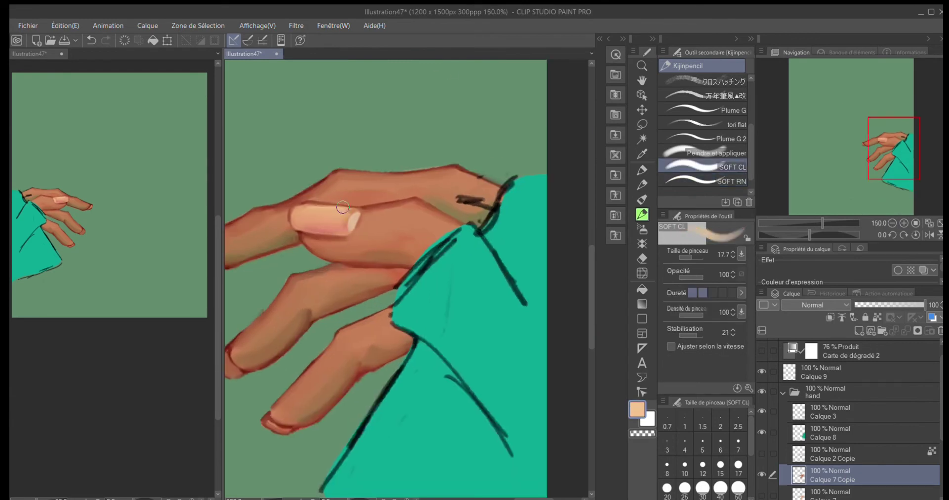
Add cream highlights to the thumbnail on the new Calque 2 layer with the Plume G brush
click(732, 110)
alt+click(311, 223)
click(892, 223)
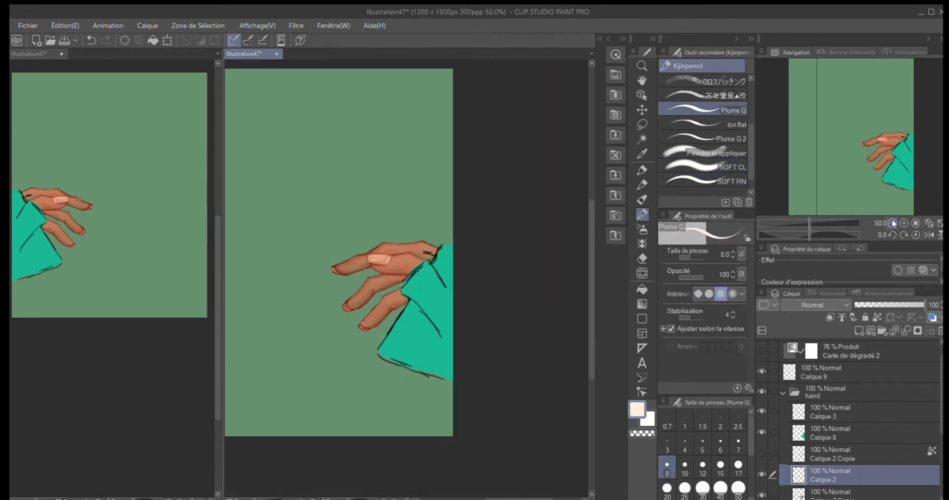
scroll(365, 254, up, 1)
alt+click(365, 254)
Try the Calque 2 layer in Lumière crue mode at 47% opacity with a dark stroke over the thumbnail
key(ctrl+z)
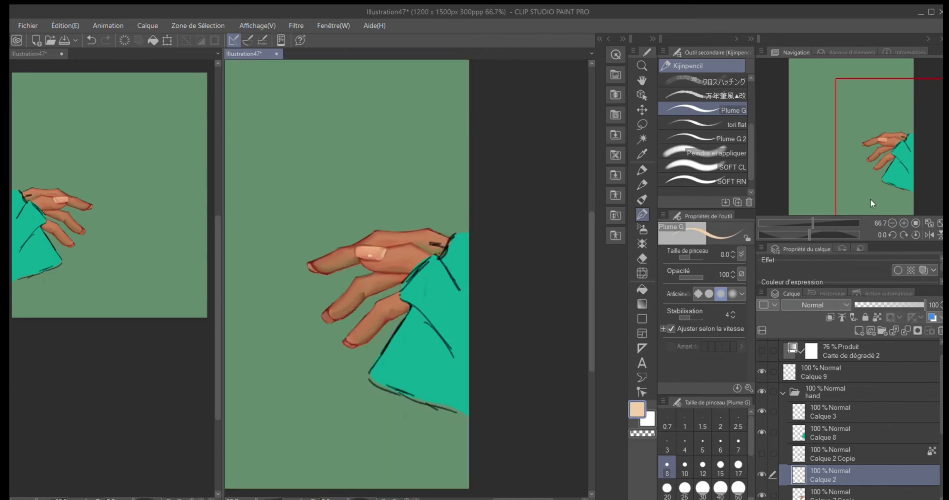
key(ctrl+y)
key(ctrl+y)
key(ctrl+y)
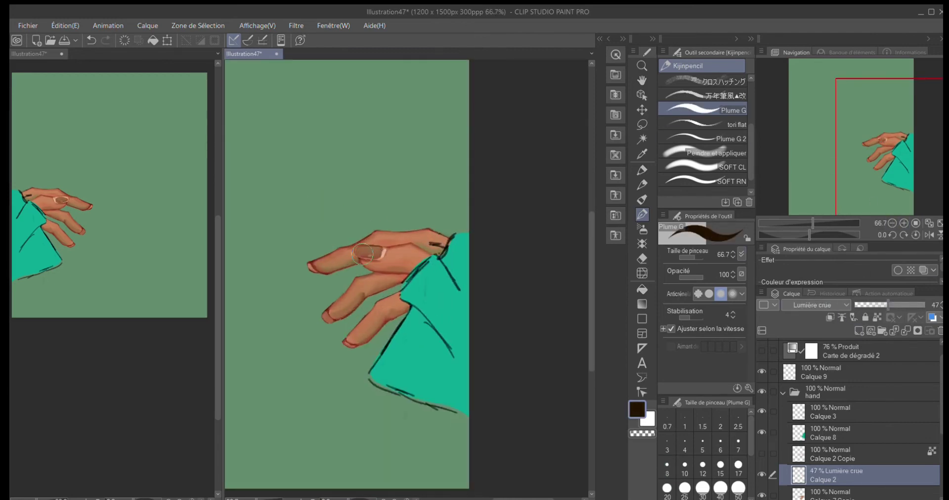
key(ctrl+z)
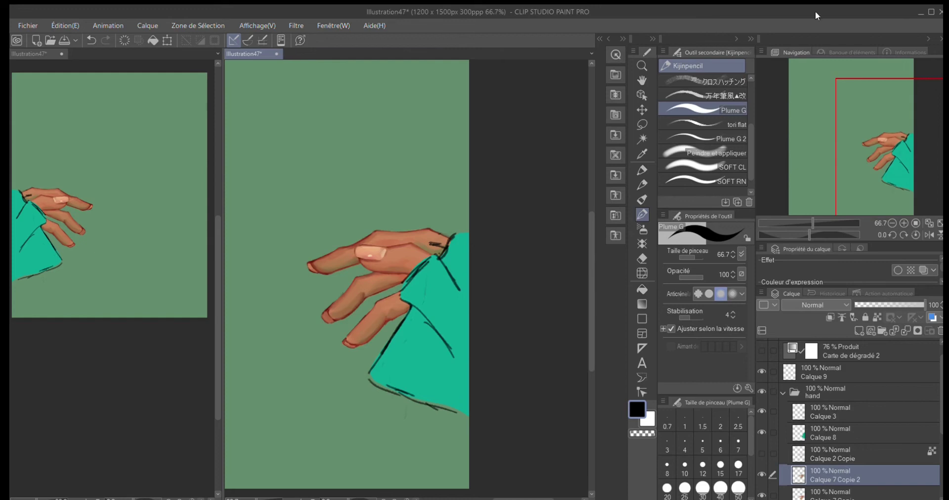
Deepen the hand's colours by setting the duplicated hand layer to Produit at 55% opacity
key(ctrl+z)
key(ctrl+y)
key(ctrl+y)
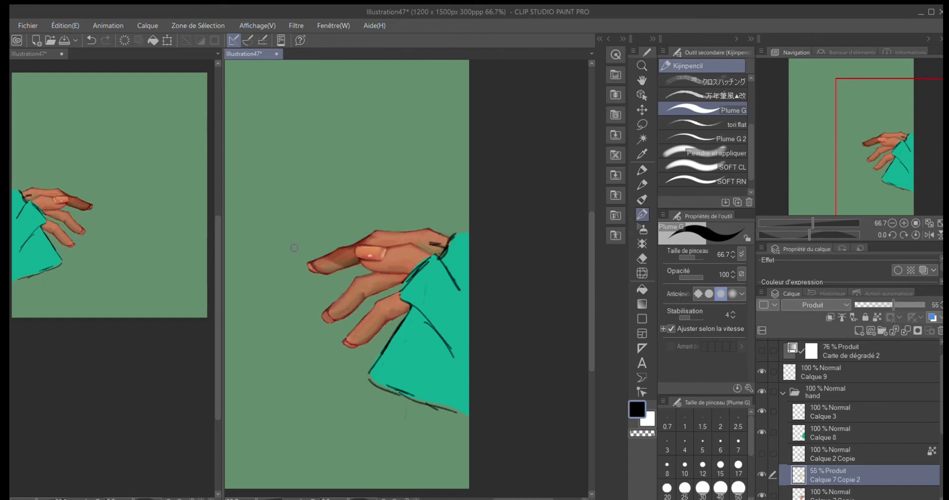
key(ctrl+minus)
key(ctrl+minus)
click(904, 223)
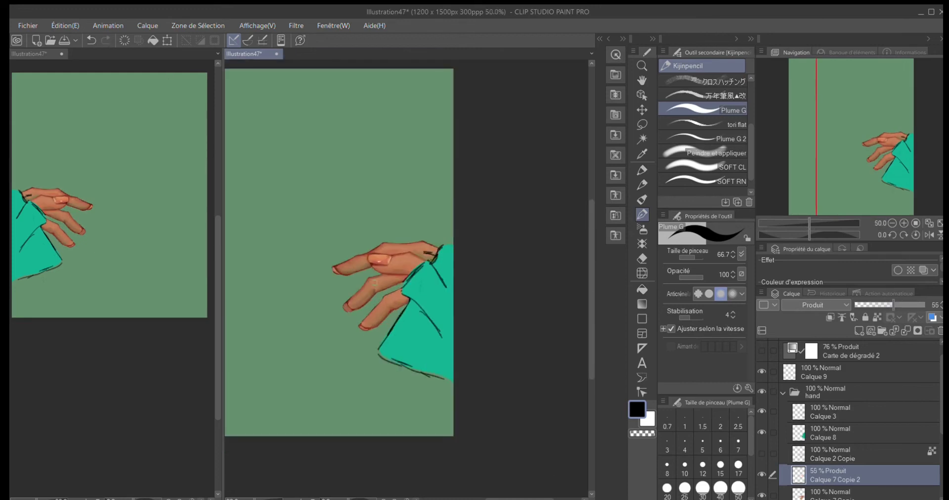
click(915, 223)
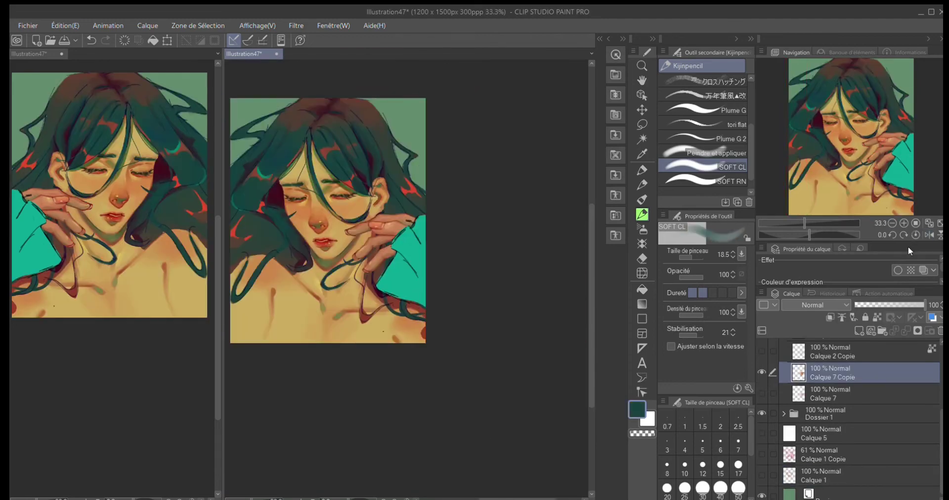
Paint loose dark teal hair strands across the hand and neck on Calque 2 with the SOFT RN brush
click(737, 179)
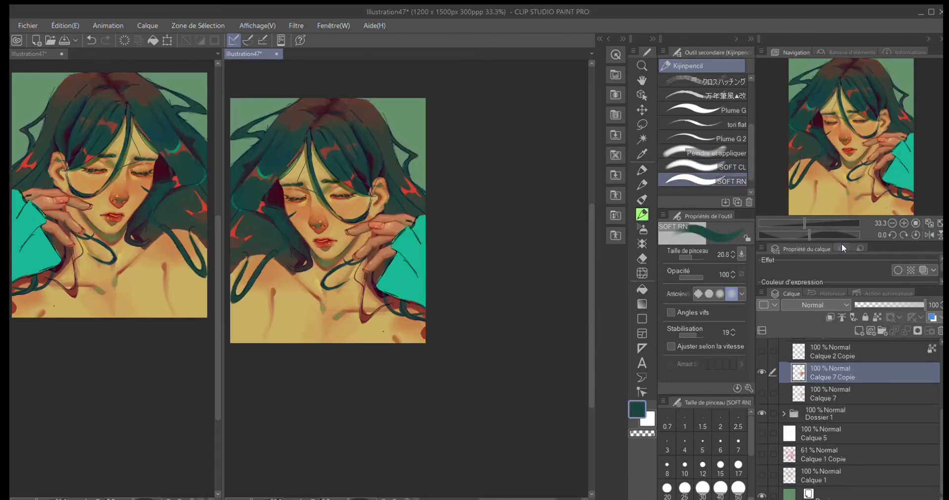
click(902, 223)
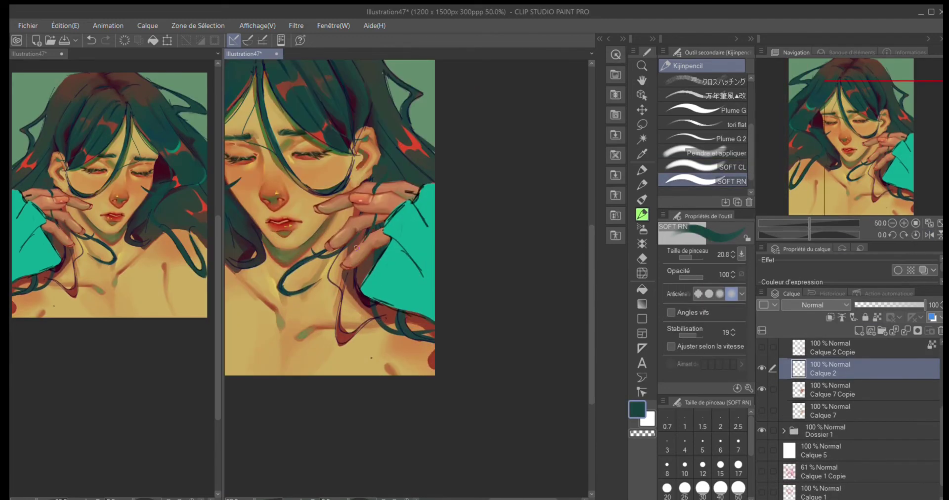
drag(340, 322, 399, 181)
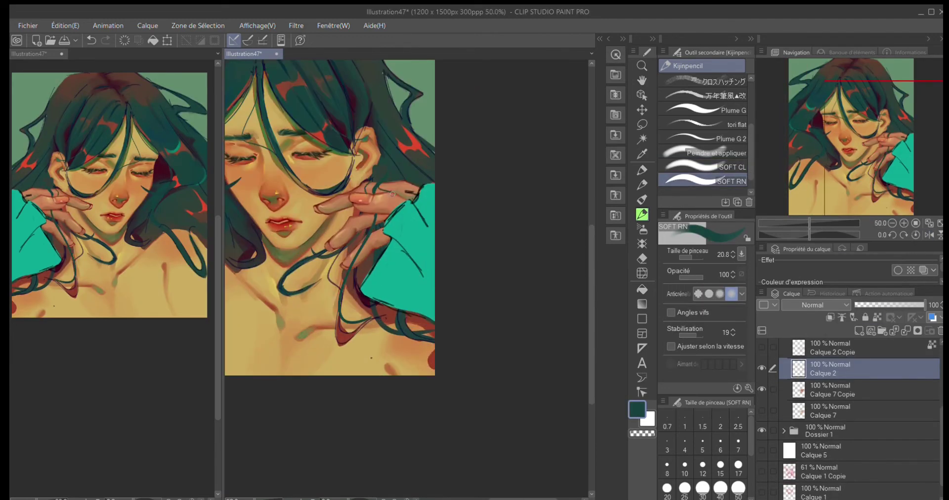
drag(316, 321, 362, 244)
drag(170, 185, 379, 196)
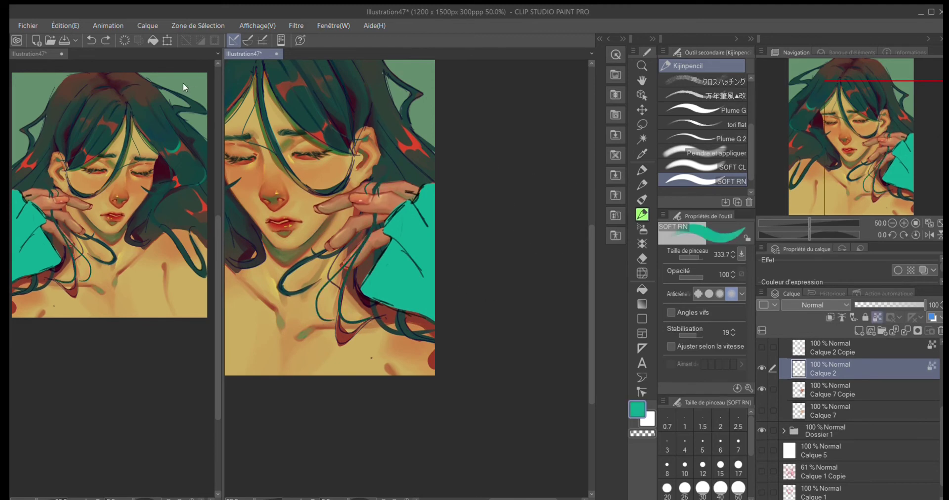
Tint parts of the strands and add finer red and dark teal hairs around the fingers and knuckles
scroll(380, 196, up, 3)
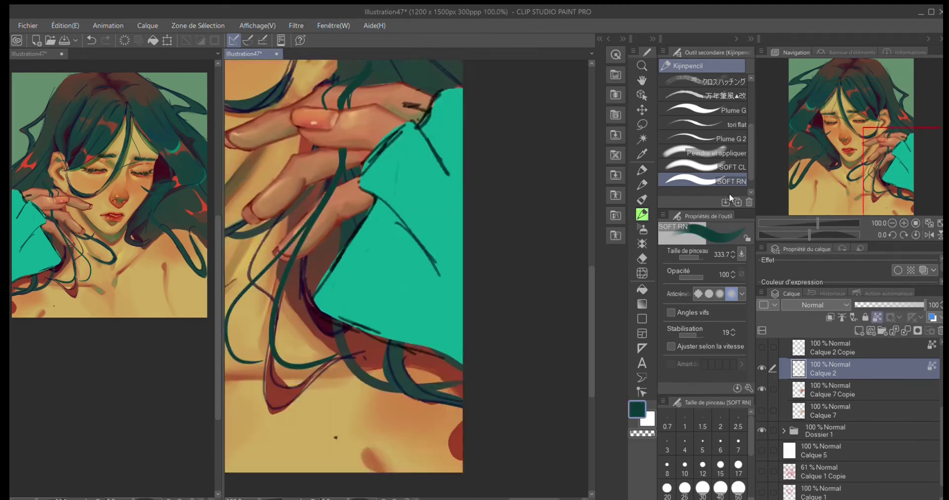
alt+click(391, 205)
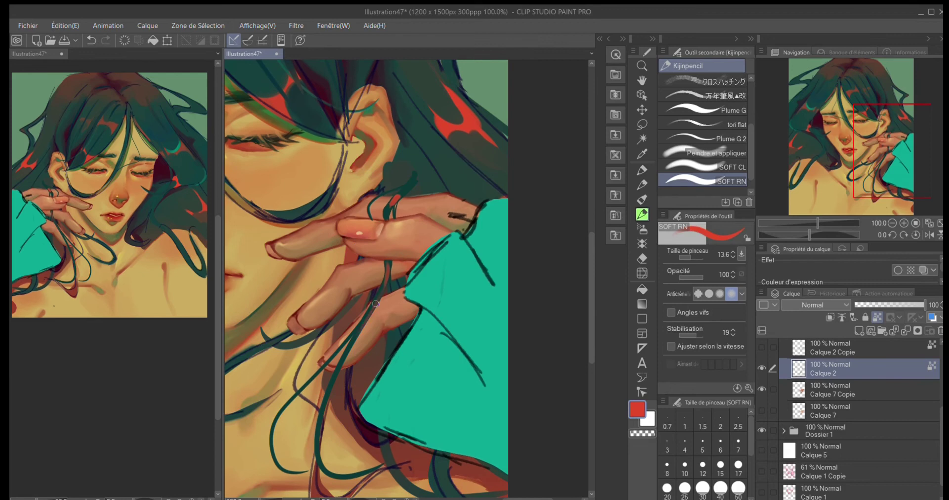
alt+click(332, 379)
drag(332, 378, 326, 355)
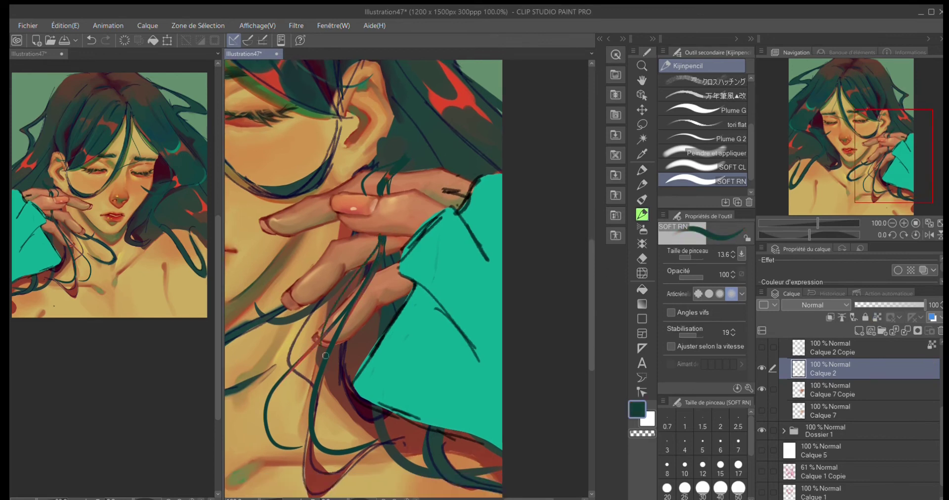
drag(402, 171, 403, 191)
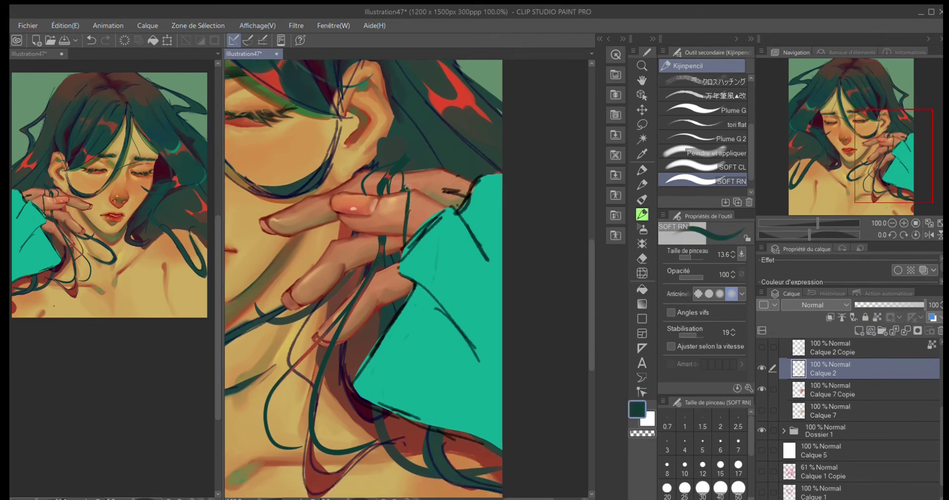
scroll(477, 140, down, 3)
ctrl+shift+click(345, 214)
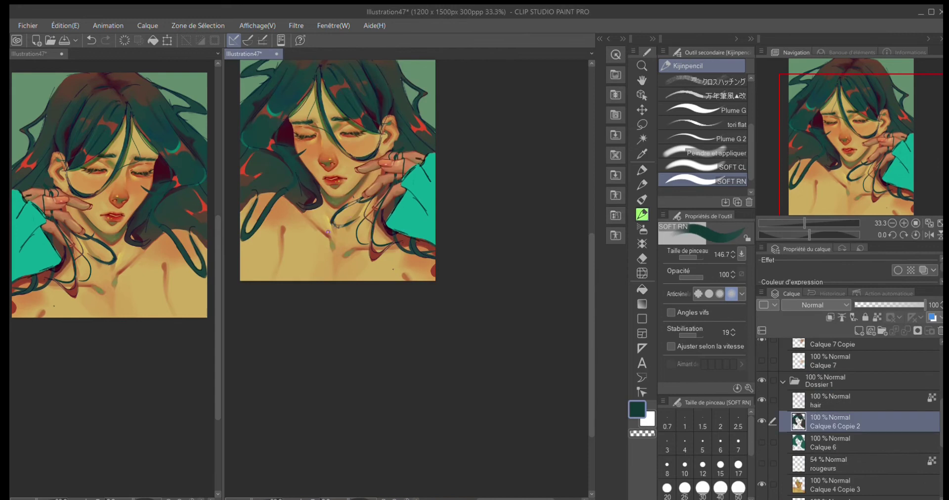
key(ctrl+z)
drag(589, 256, 588, 227)
click(782, 381)
scroll(757, 368, up, 3)
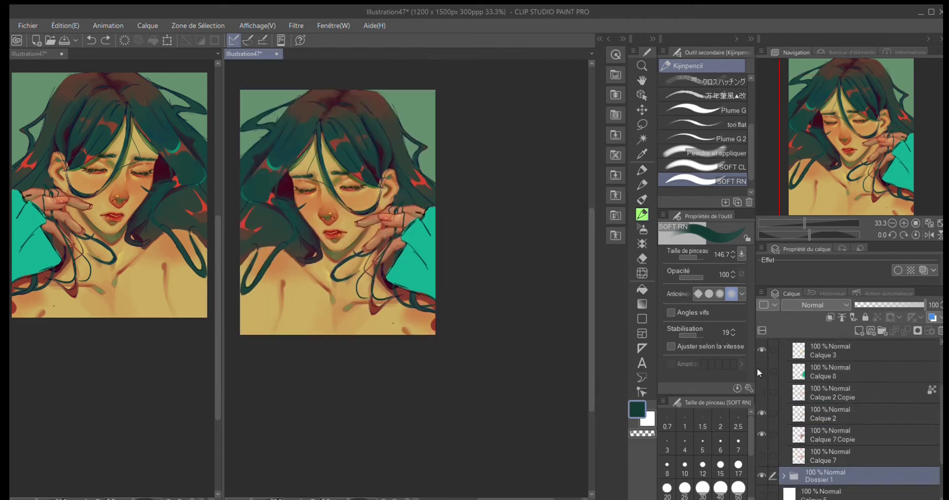
Recolour the sleeve's sketch lines on Calque 3 in teal with transparent pixels locked
click(820, 350)
alt+click(157, 159)
scroll(876, 225, up, 2)
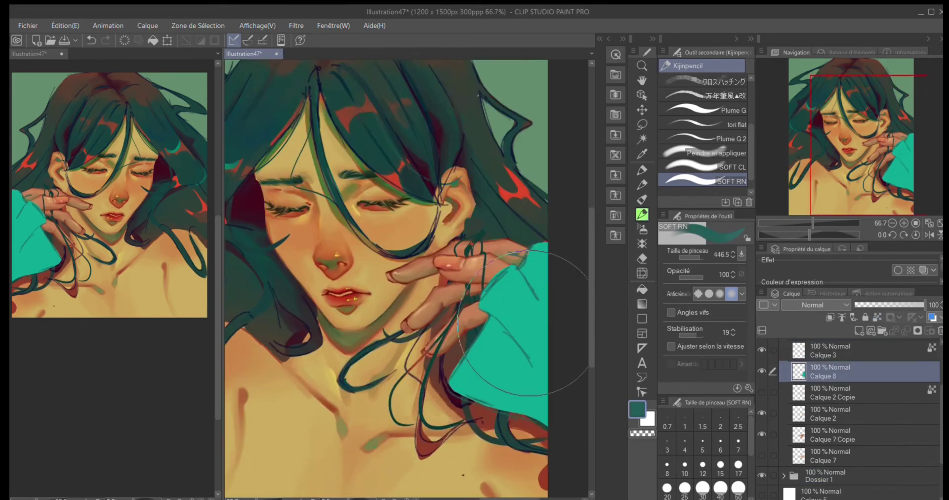
Shade the sleeve folds on Calque 8 with the SOFT CL brush, using darker teal, red-orange reflections and mint highlights
click(707, 167)
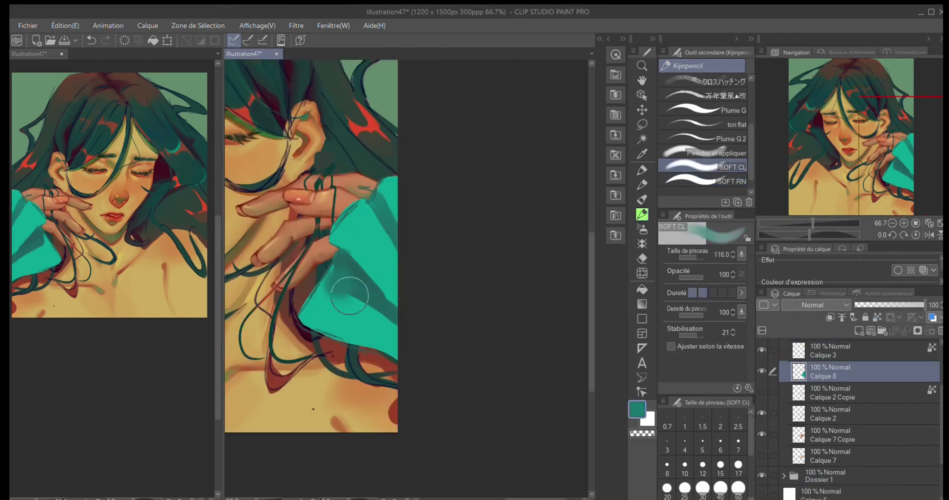
drag(329, 282, 383, 196)
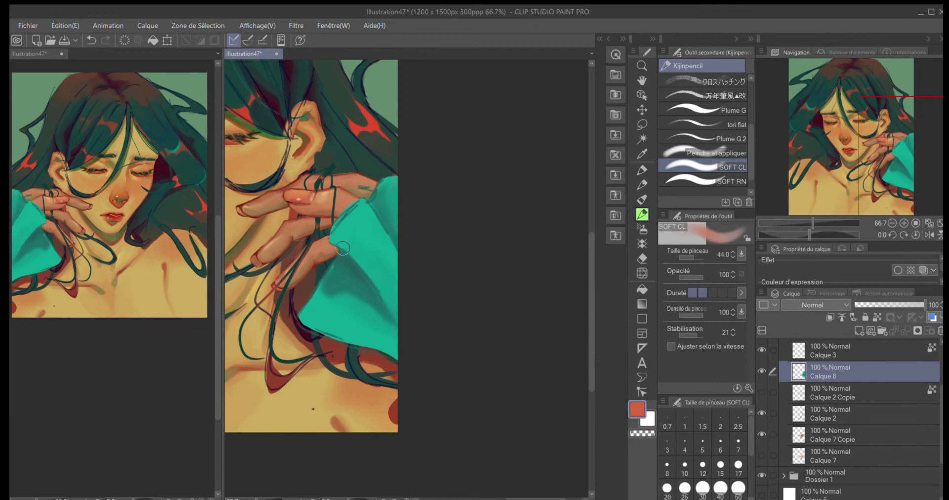
drag(343, 248, 330, 292)
key(ctrl+z)
key(ctrl+y)
alt+click(385, 272)
mouse_move(346, 227)
mouse_down()
mouse_move(390, 296)
mouse_move(405, 356)
mouse_up()
Duplicate the hand layer Calque 7 Copie and set the copy to Produit at 19% opacity
click(892, 222)
key(ctrl+c)
key(ctrl+v)
key(ctrl+e)
click(832, 435)
key(ctrl+c)
key(ctrl+v)
click(815, 305)
click(815, 333)
drag(923, 304, 864, 307)
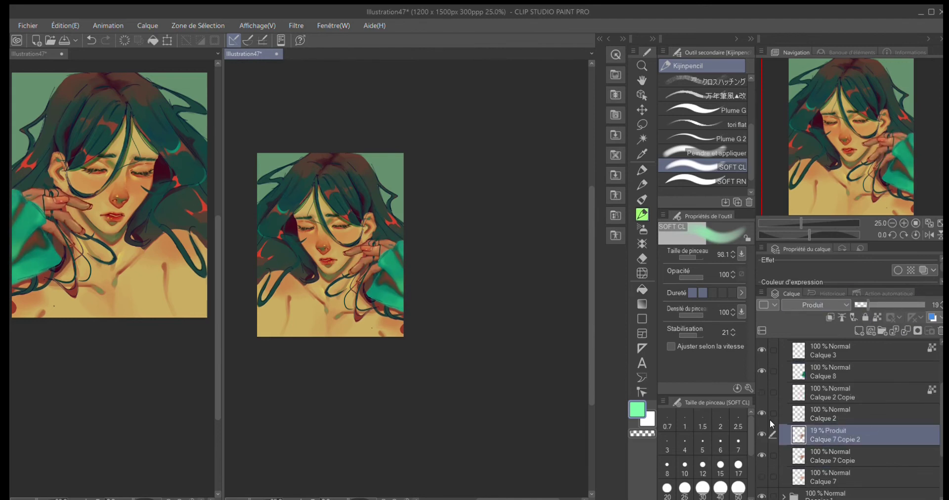
Merge the hand layers and scale the hand, sleeve and strands on the merged copy to 131%
key(ctrl+e)
click(894, 419)
scroll(754, 394, up, 2)
key(ctrl+z)
key(ctrl+z)
key(ctrl+z)
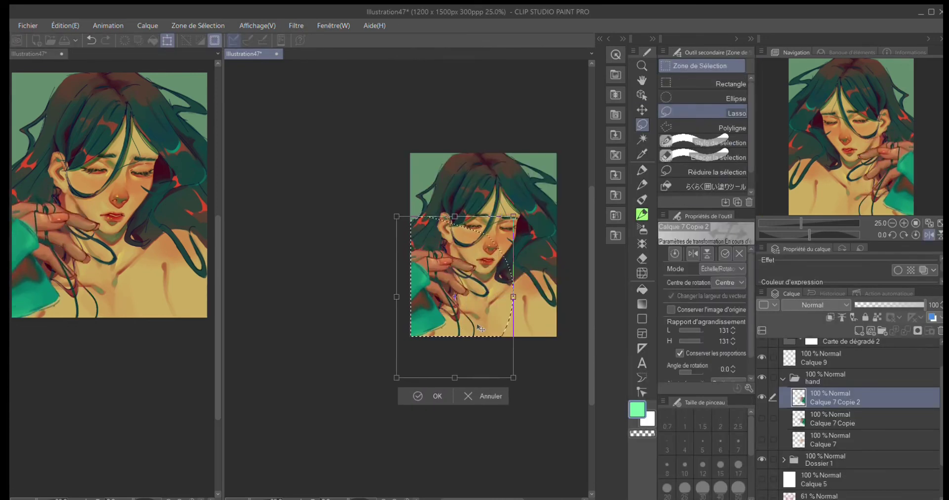
drag(494, 406, 492, 410)
key(Return)
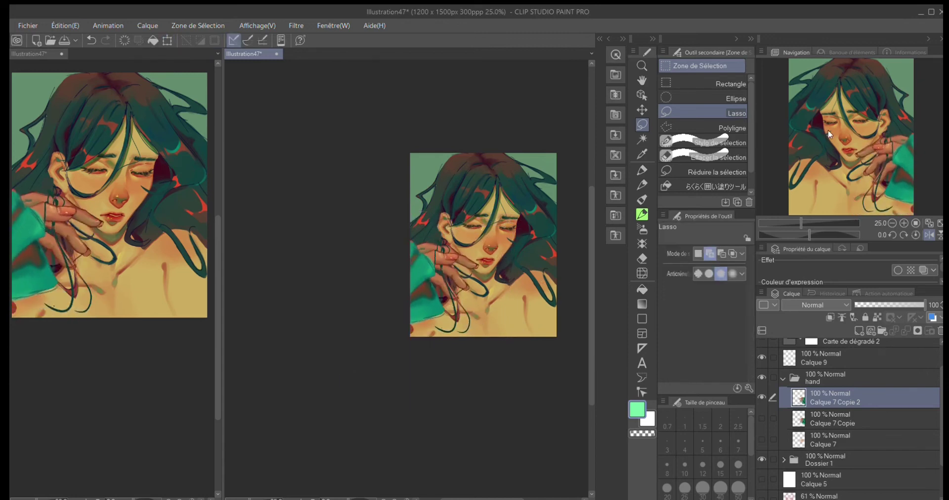
Duplicate the hand layer as a purple Produit copy and offset it as a cast shadow on the neck and chest
key(ctrl+c)
key(ctrl+v)
key(p)
click(815, 305)
key(ctrl+t)
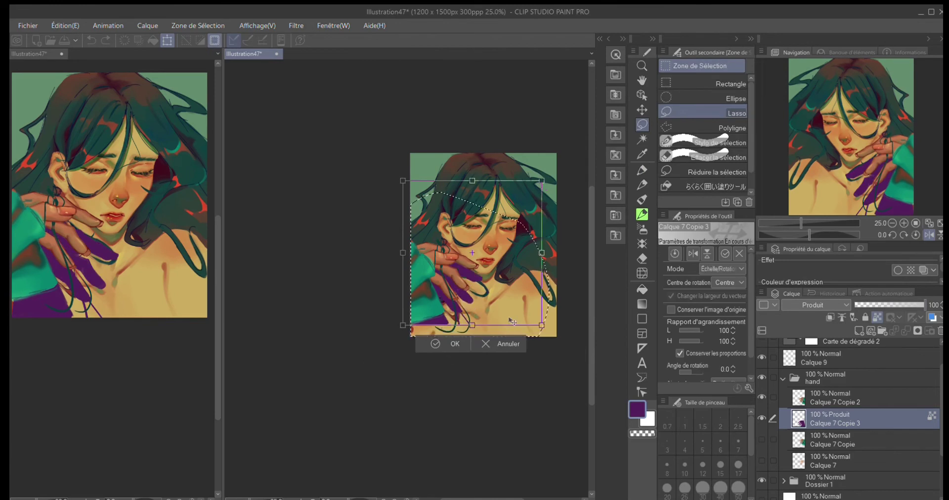
key(Return)
key(ctrl+d)
Lower the cast shadow layer's opacity to 40% and recolour it dark blue
drag(923, 304, 890, 304)
click(641, 170)
scroll(840, 375, up, 2)
Place a third gradient map above Calque 9 in Produit mode at 60% opacity
click(761, 348)
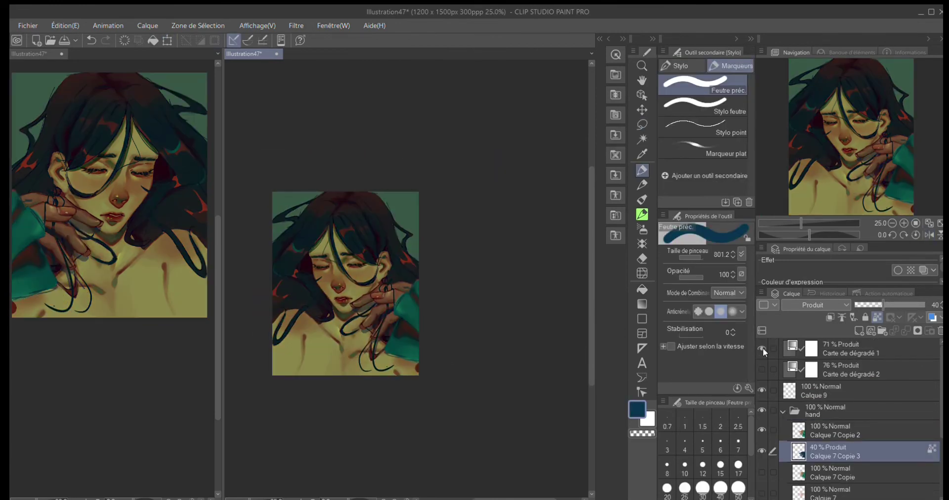
scroll(526, 358, up, 1)
click(857, 346)
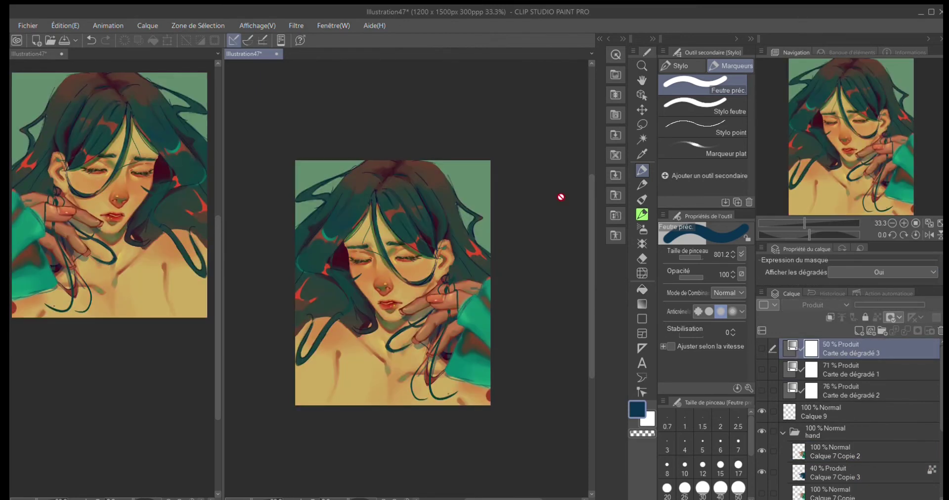
click(839, 388)
click(891, 305)
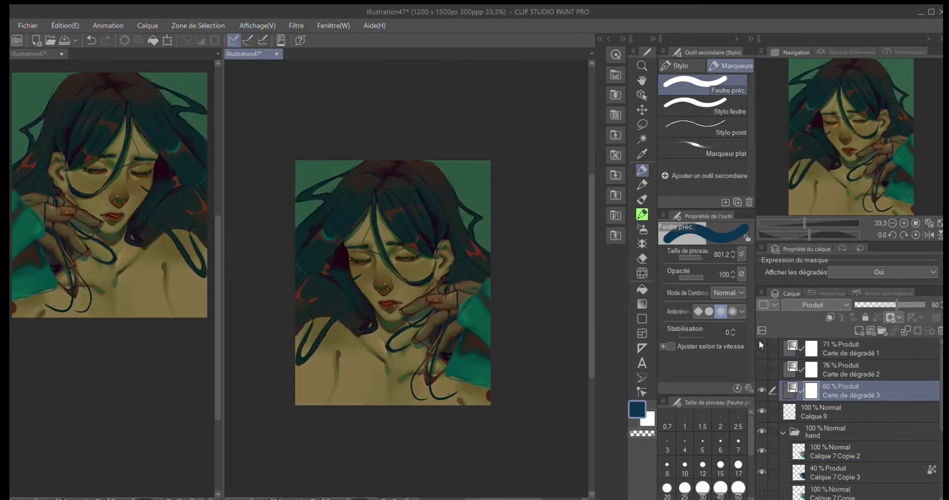
Try the third gradient map in Normal mode at 54% opacity
click(815, 305)
click(801, 317)
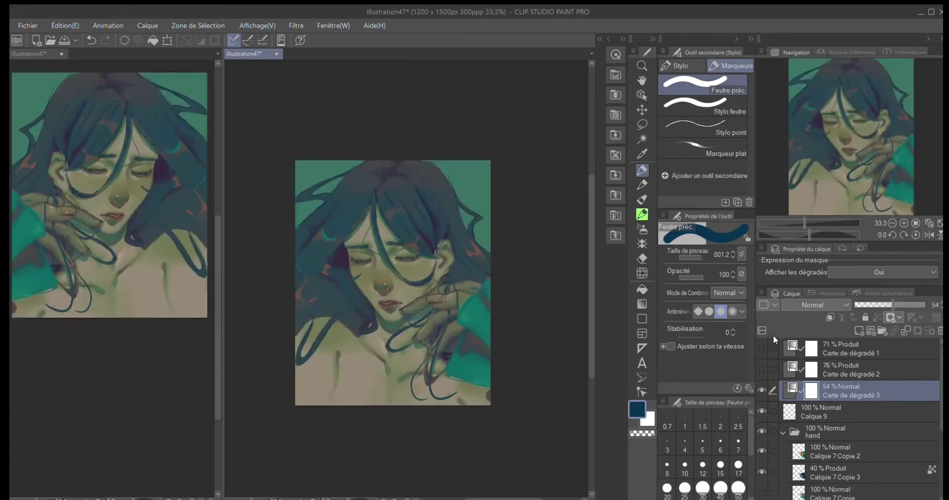
key(Delete)
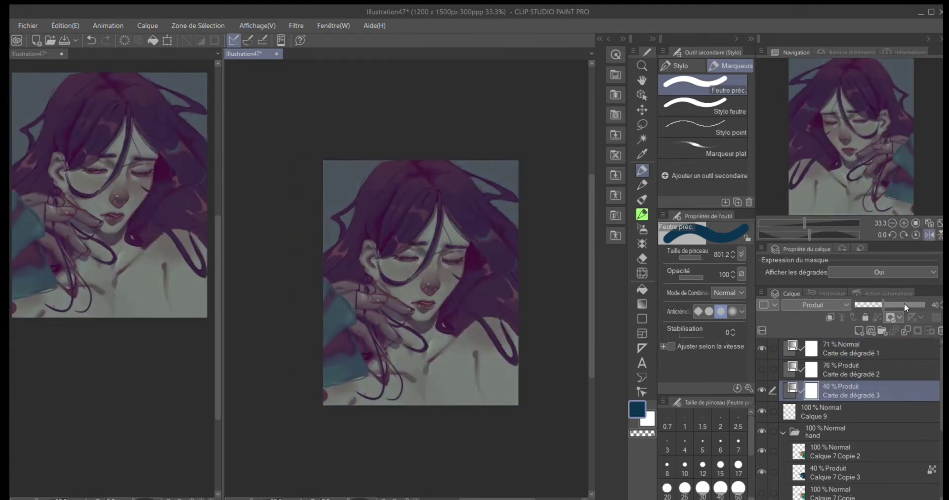
Give the third gradient map a purple, red and yellow gradient in Produit mode at 31% opacity
click(879, 349)
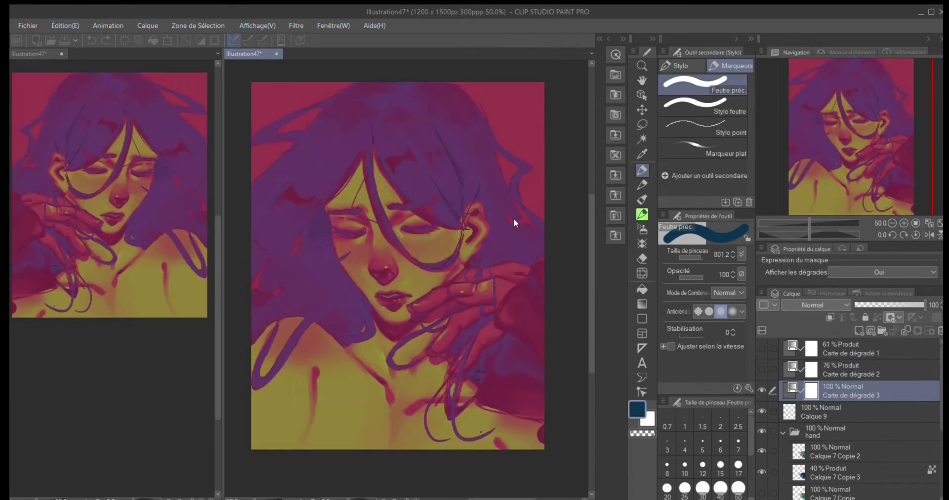
click(816, 305)
drag(923, 305, 876, 304)
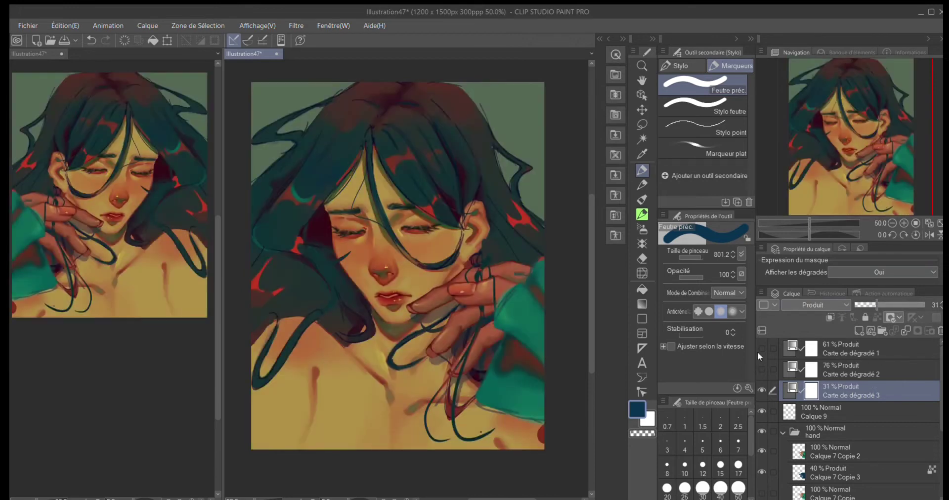
click(761, 349)
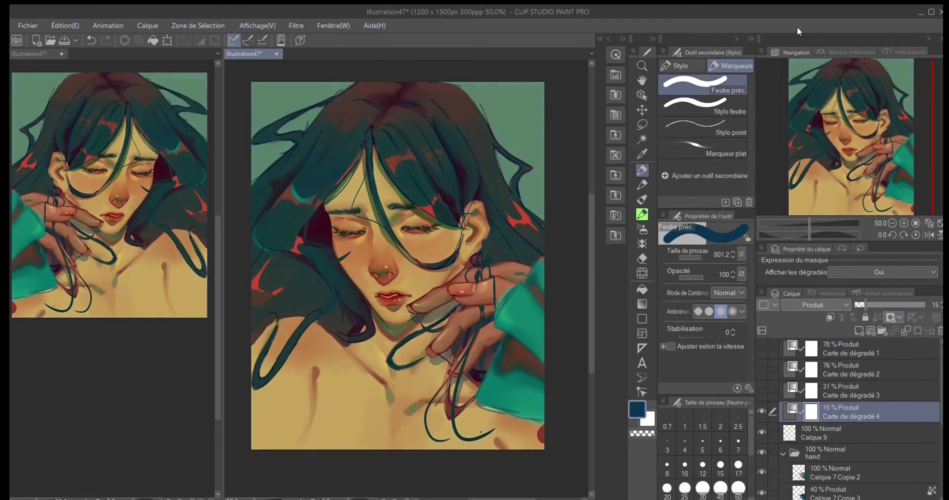
Check the portrait in mirrored view and add a fourth gradient map above Calque 9
click(929, 235)
click(892, 223)
click(903, 223)
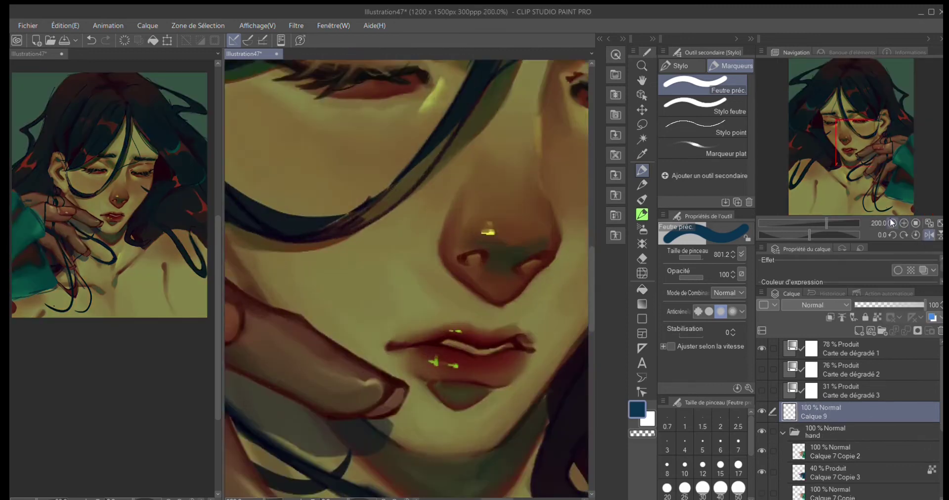
click(892, 223)
click(892, 223)
key(ctrl+y)
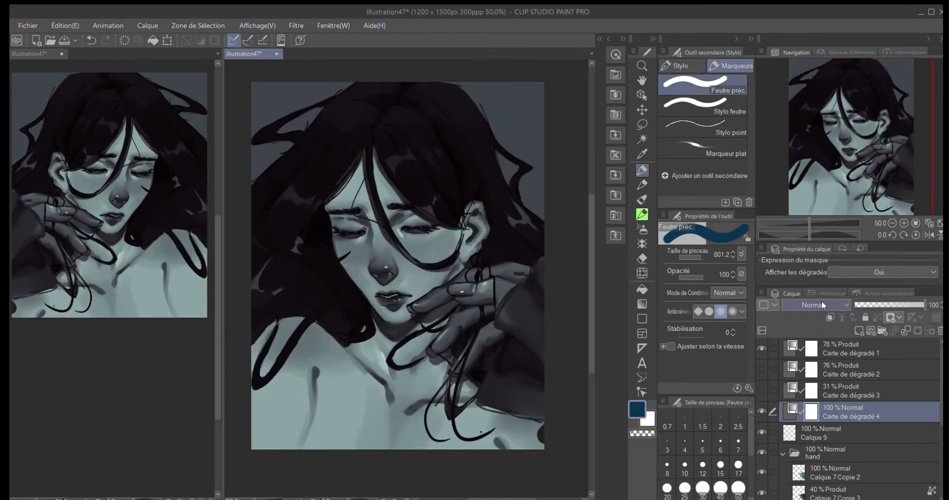
Set the fourth gradient map to Produit mode at 81% opacity
key(g)
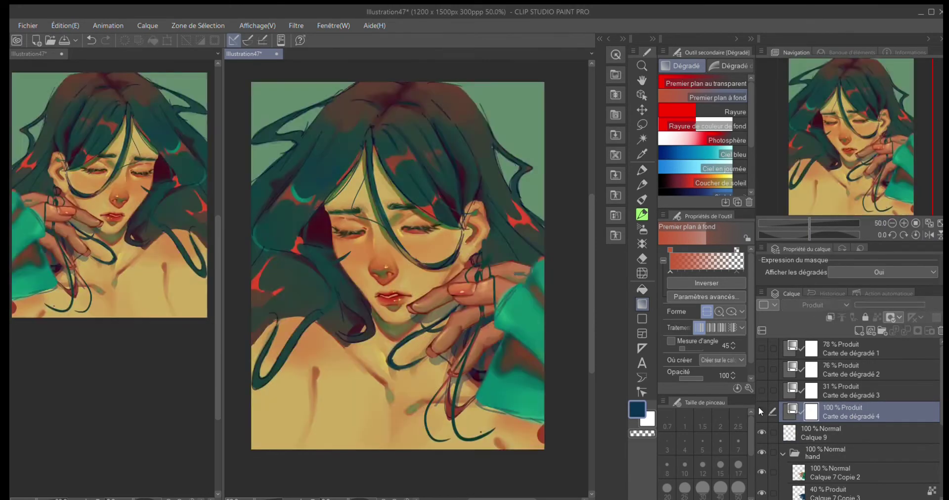
drag(922, 305, 912, 299)
click(904, 221)
click(892, 222)
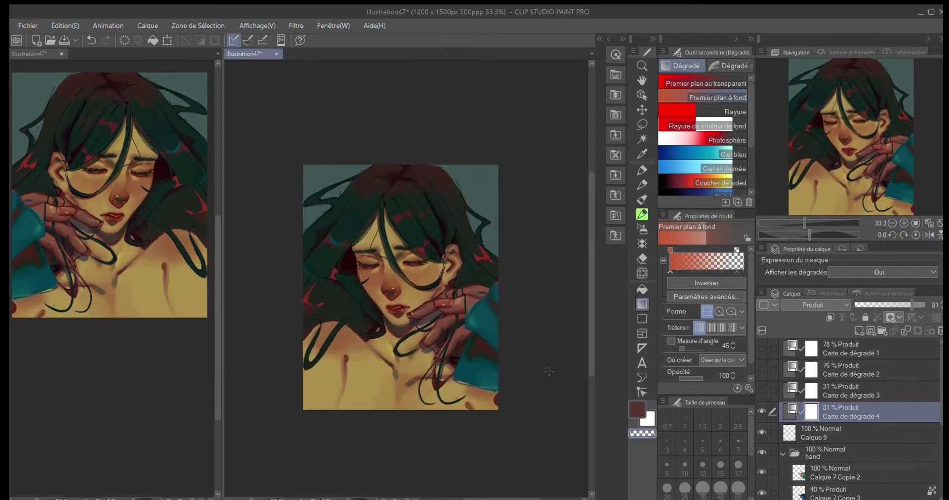
Hide the fourth gradient map and add a fifth gradient map directly above Calque 9
key(b)
scroll(515, 290, up, 1)
click(761, 411)
click(802, 430)
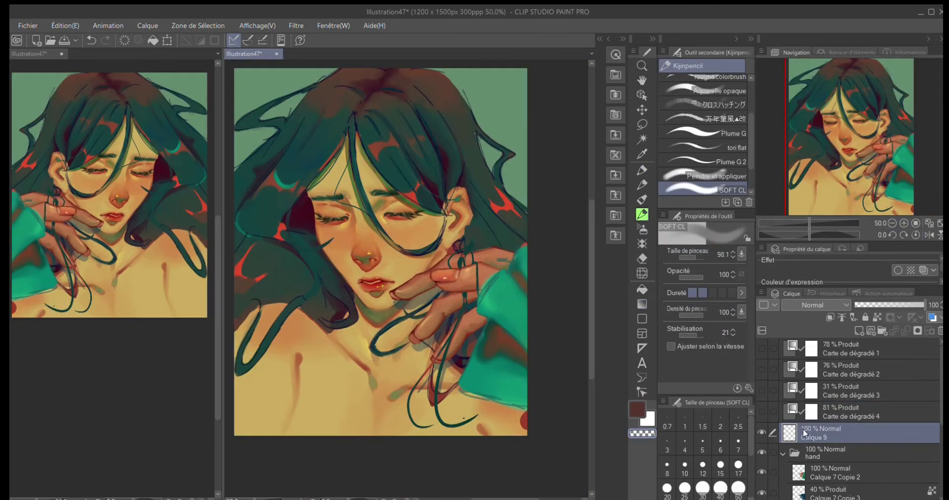
key(ctrl+shift+g)
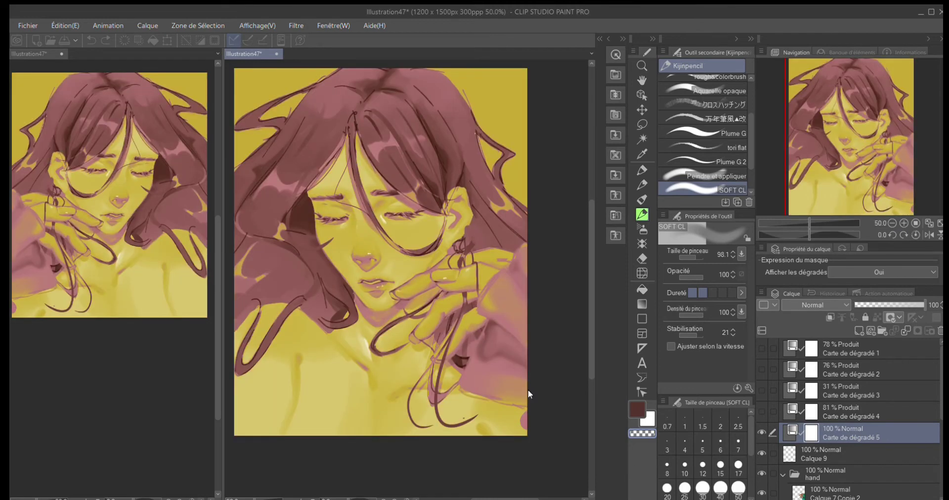
Set the fifth gradient map to Lumière tamisée mode at 32% opacity and remove gradient maps 2, 3 and 4
key(shift+plus)
key(shift+plus)
key(shift+plus)
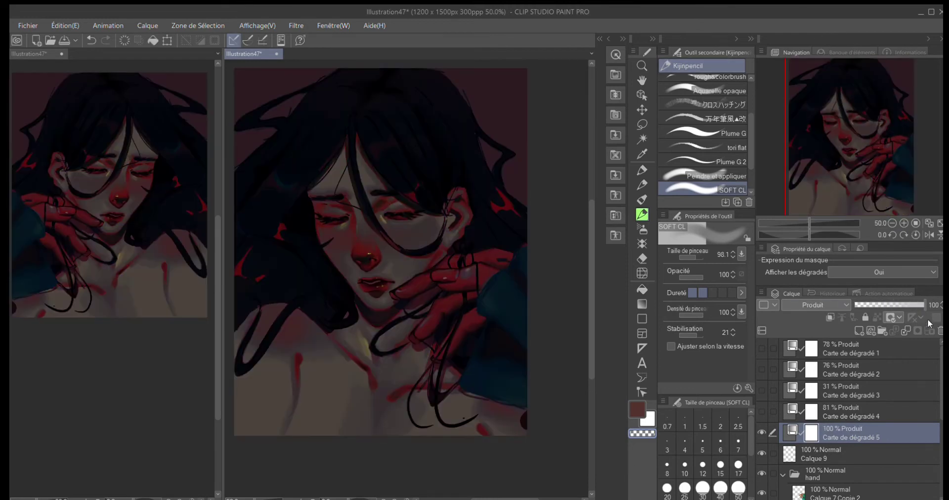
key(shift+plus)
key(shift+plus)
key(shift+plus)
click(883, 305)
key(ctrl+minus)
click(761, 432)
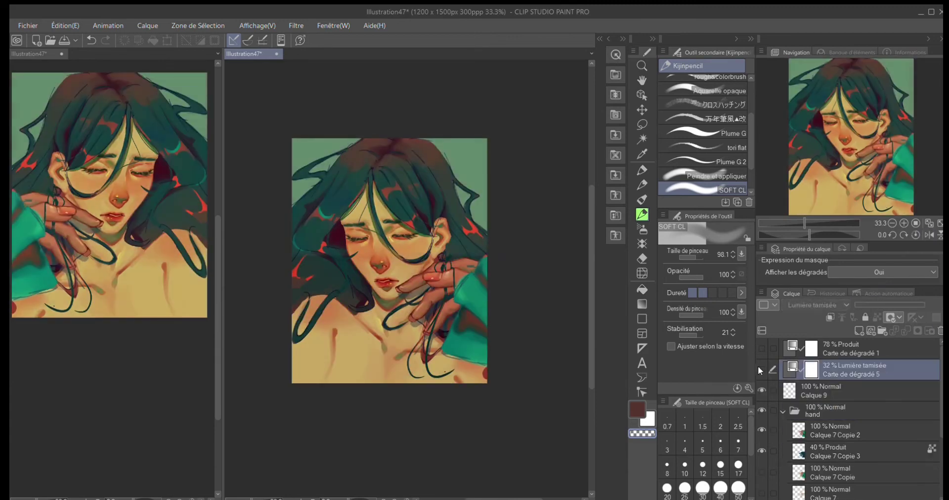
Try combining the Calque 7 hand layers and moving Calque 4 Copie 3 above the hand folder
scroll(864, 393, down, 3)
click(913, 334)
scroll(859, 396, up, 3)
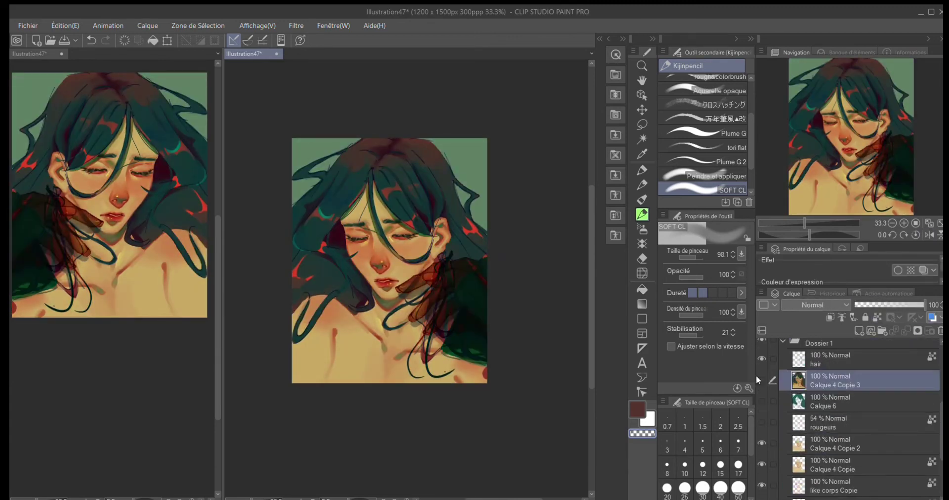
click(839, 471)
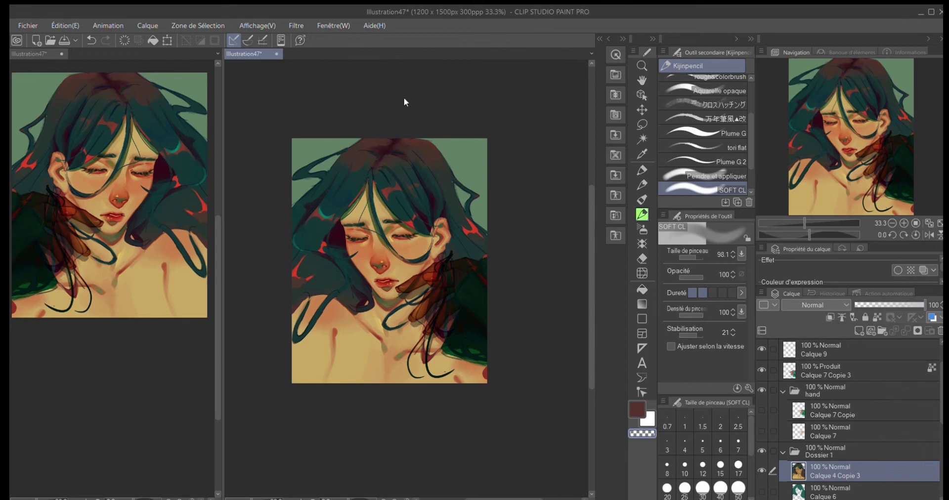
drag(835, 470, 840, 391)
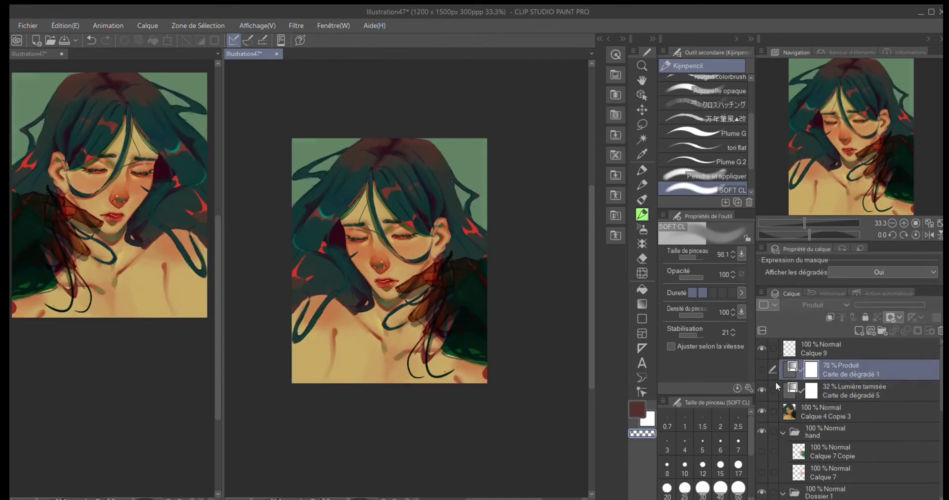
key(c)
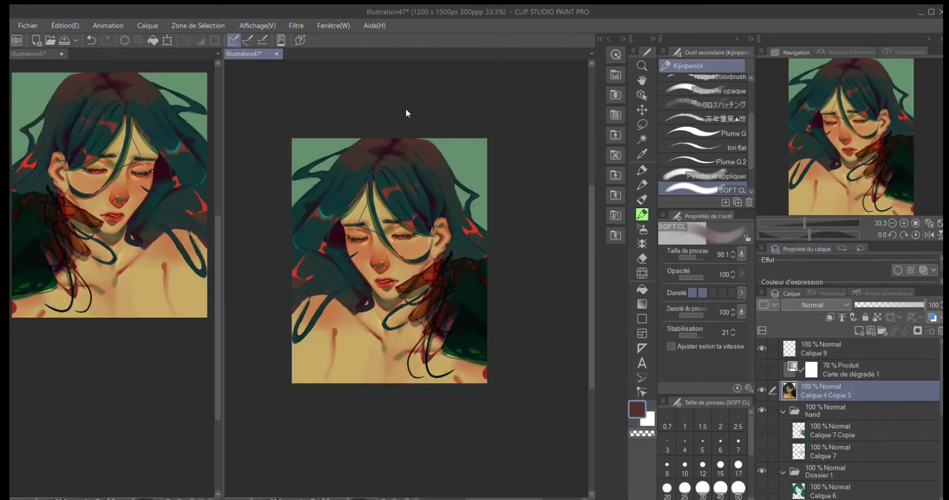
Undo the hand layer changes and restack both gradient maps between Calque 9 and the combined Calque 4 Copie 3
key(ctrl+z)
key(ctrl+y)
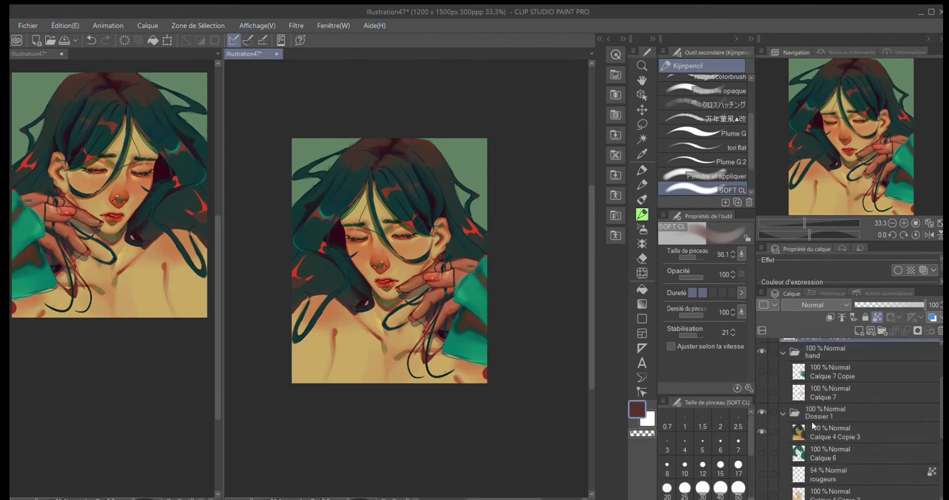
drag(805, 350, 856, 370)
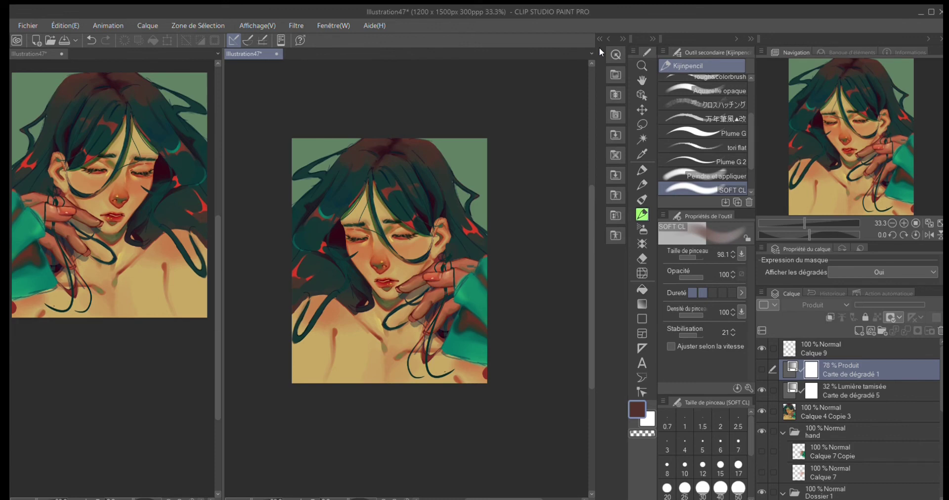
Show the first gradient map, compare the portrait with and without it, and set its opacity to 42%
click(761, 369)
click(761, 370)
click(761, 369)
click(883, 304)
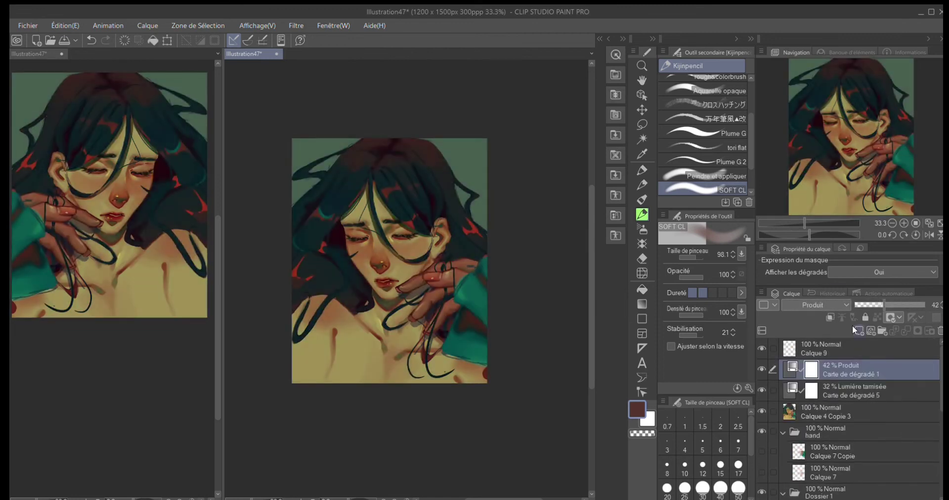
Paint a peach glow over the ear side of the face on a new Densité éclat layer at 47% opacity, using Aquarelle opaque
click(858, 331)
scroll(747, 129, up, 3)
click(741, 131)
drag(420, 183, 434, 277)
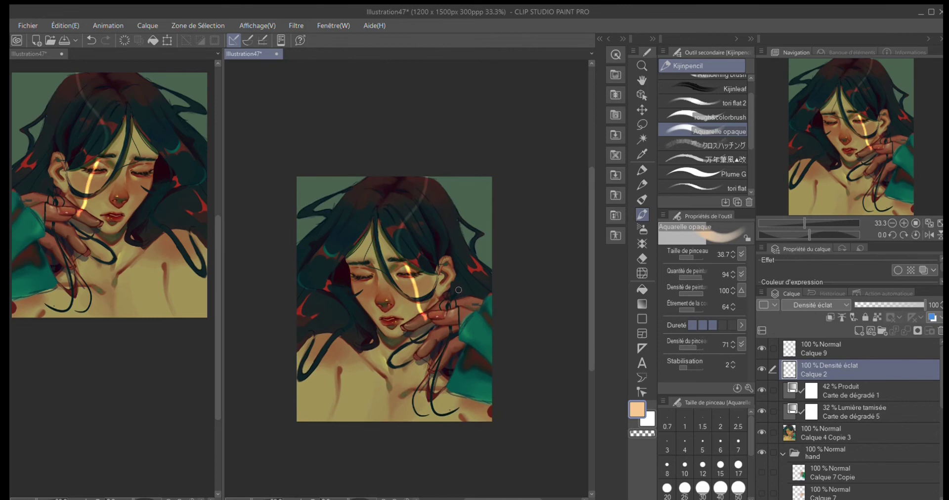
drag(923, 305, 880, 305)
mouse_move(474, 304)
mouse_down()
mouse_move(396, 175)
mouse_move(437, 266)
mouse_move(447, 187)
mouse_up()
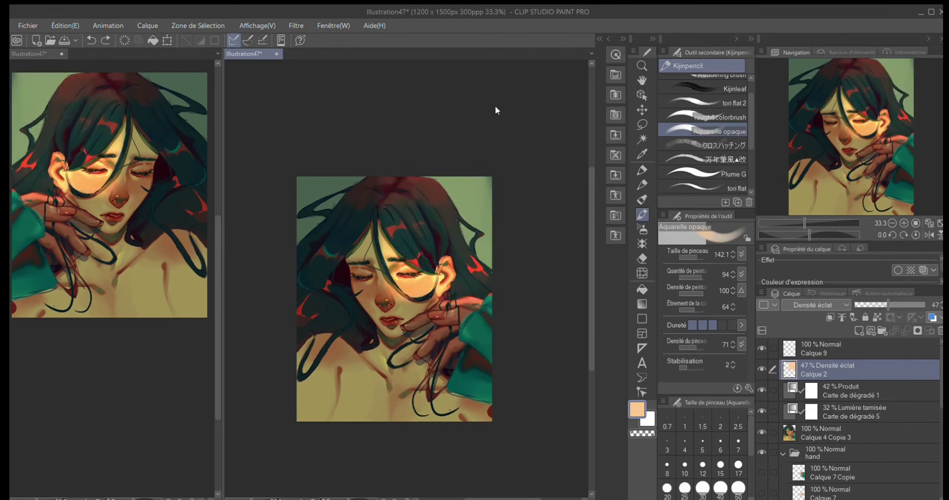
Try filling freehand lasso shapes with red on Calque 3 in both upper corners of the background
scroll(834, 428, down, 5)
click(834, 428)
key(m)
drag(336, 123, 331, 120)
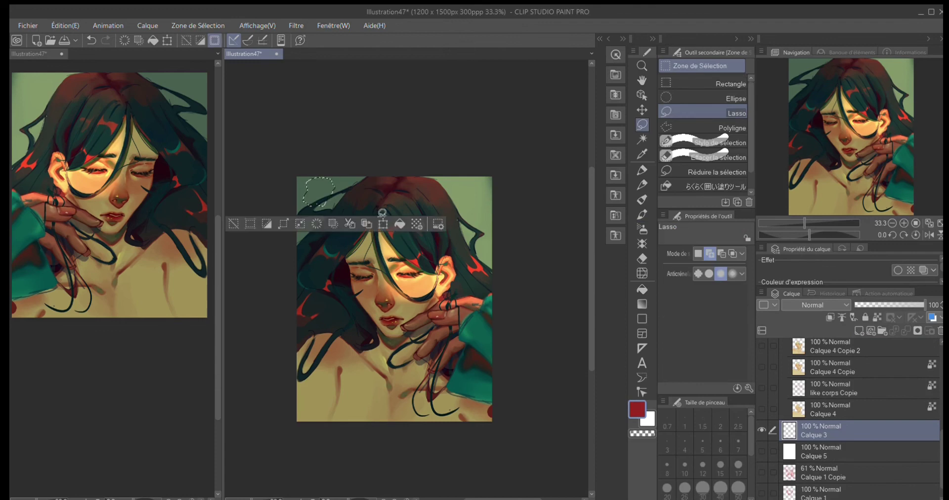
key(alt+BackSpace)
drag(464, 186, 467, 187)
key(alt+BackSpace)
key(ctrl+d)
scroll(463, 90, up, 1)
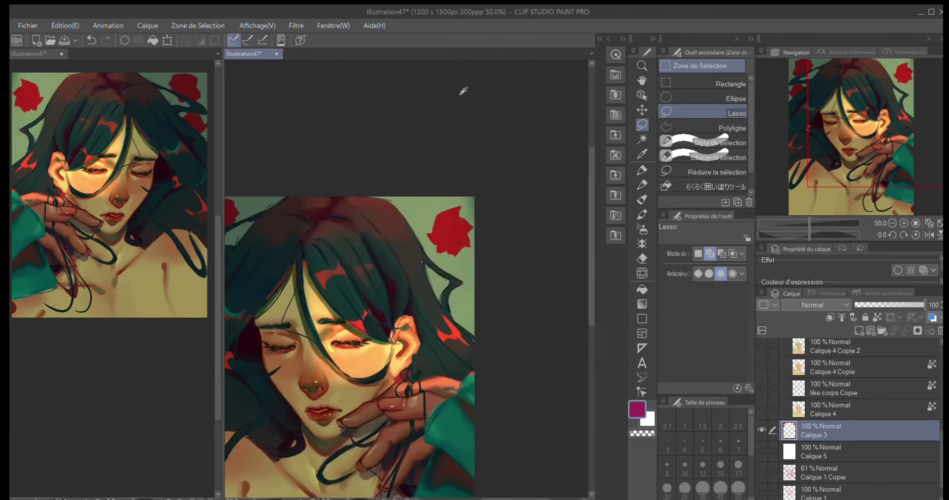
double_click(892, 223)
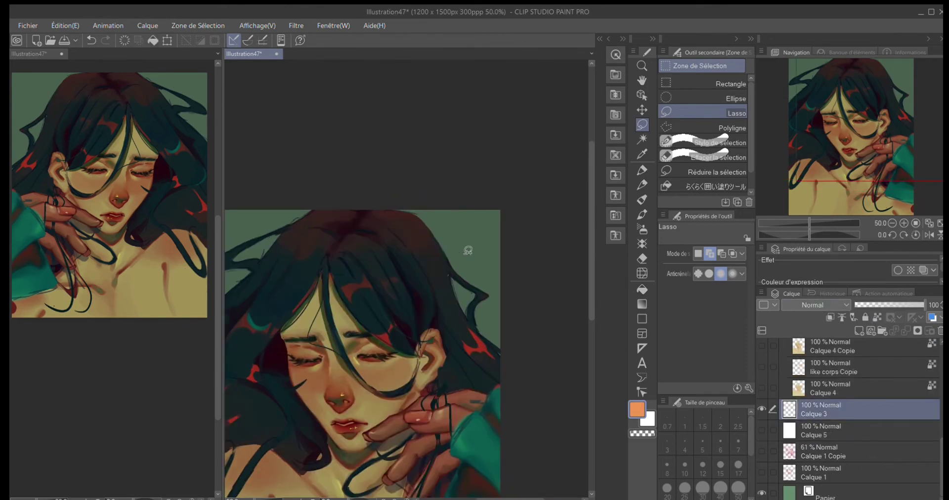
Try an orange lasso-filled flower silhouette on Calque 3 in the upper-right background
drag(502, 257, 490, 269)
key(alt+BackSpace)
key(ctrl+d)
key(ctrl+plus)
scroll(589, 247, up, 1)
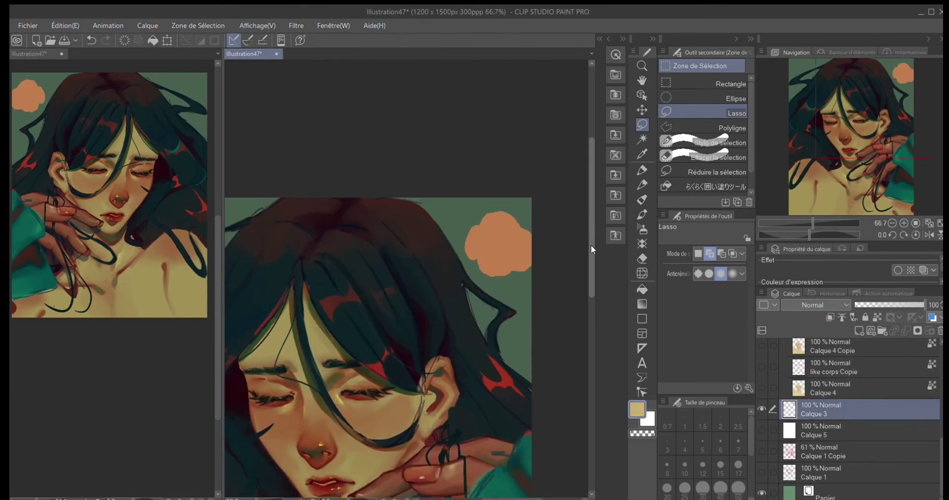
Try building petals and a spiral centre inside the orange flower with khaki lasso fills
drag(484, 222, 495, 250)
key(alt+BackSpace)
key(ctrl+d)
drag(516, 253, 514, 254)
key(alt+BackSpace)
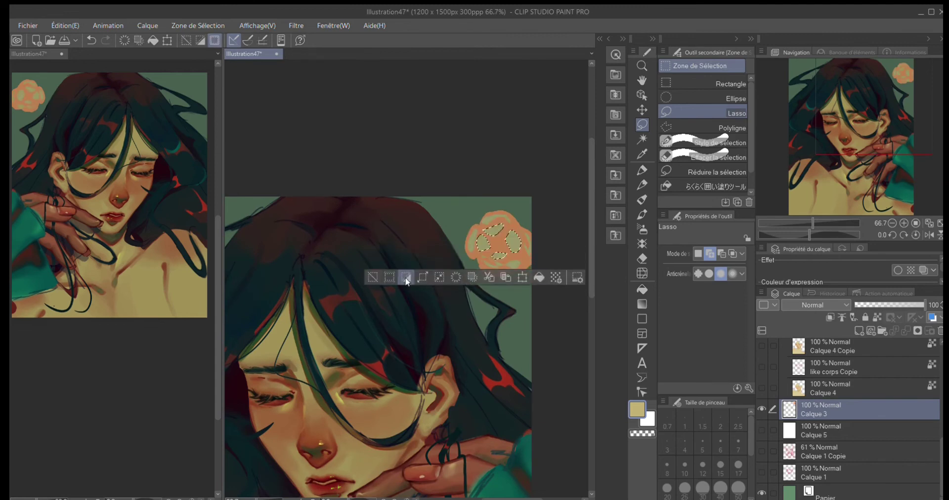
scroll(514, 254, up, 1)
drag(500, 267, 522, 247)
key(alt+BackSpace)
key(ctrl+d)
scroll(486, 384, up, 1)
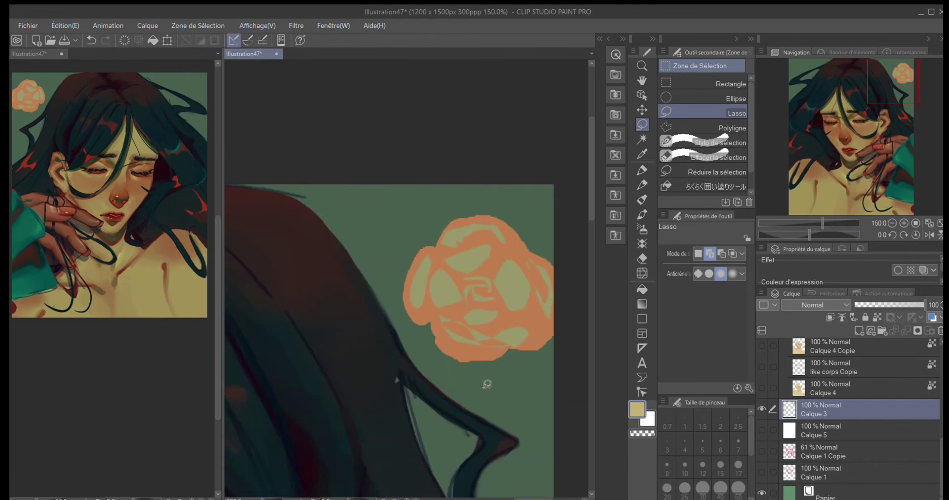
Try a pink rose on Calque 3 in the upper-right background, layering lasso fills for its petals and centre
key(b)
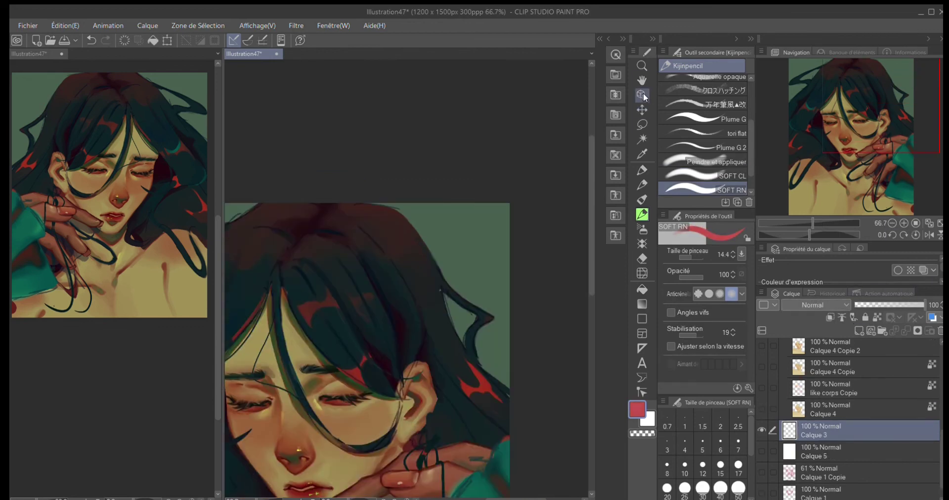
click(642, 124)
mouse_move(477, 212)
mouse_down()
mouse_move(499, 258)
mouse_move(492, 247)
mouse_move(465, 244)
mouse_move(491, 253)
mouse_up()
key(alt+BackSpace)
key(ctrl+d)
key(alt+BackSpace)
key(ctrl+d)
key(alt+BackSpace)
key(ctrl+d)
key(alt+BackSpace)
key(ctrl+d)
scroll(445, 213, up, 2)
key(alt+BackSpace)
key(ctrl+d)
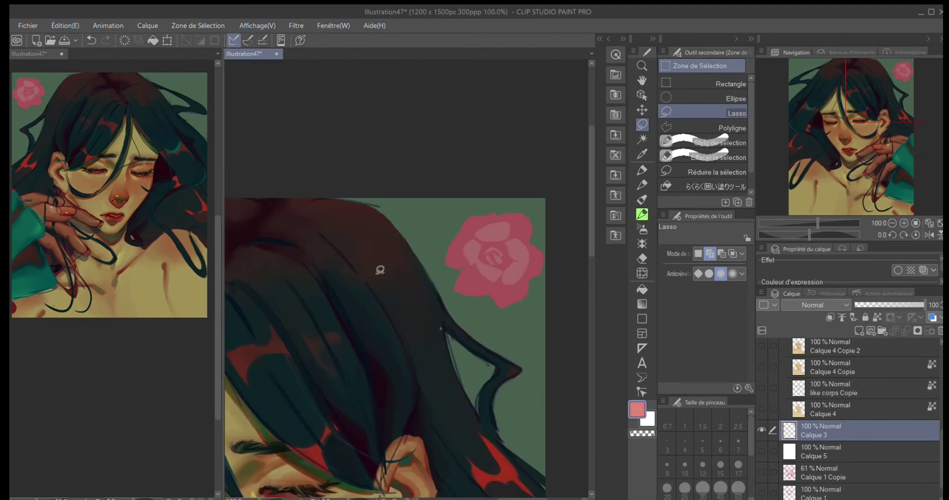
Try shading the pink rose with Peindre et appliquer on a new Produit layer clipped to Calque 3
click(642, 214)
click(717, 166)
key(ctrl+shift+n)
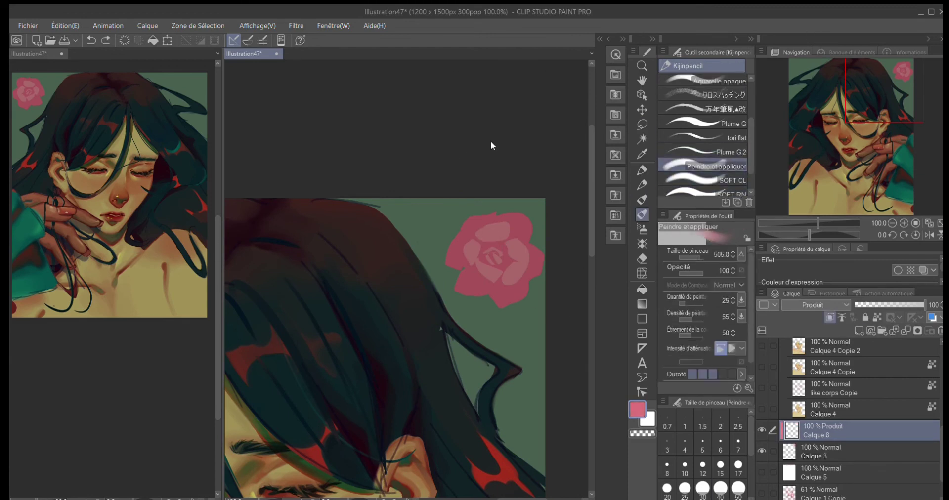
drag(491, 261, 471, 292)
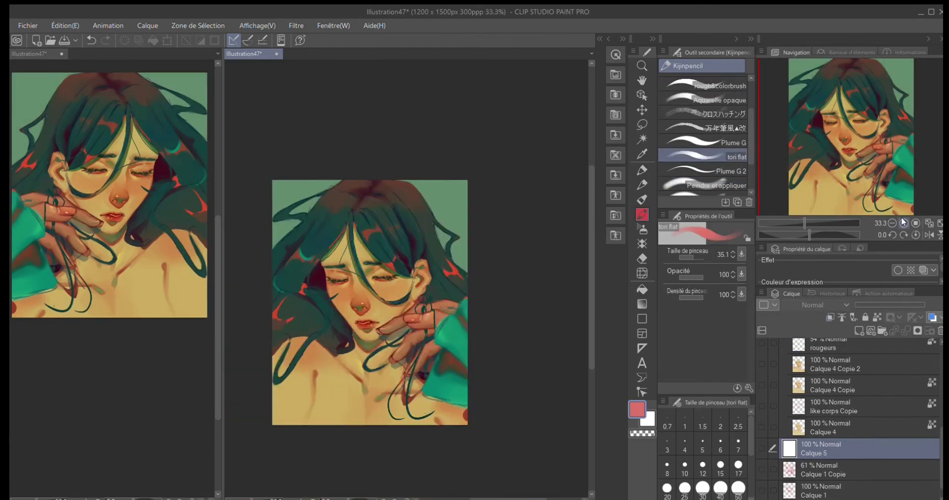
Block in red rose shapes over a green background around the head on Calque 3 with the tori flat brush
key(ctrl+minus)
drag(494, 208, 415, 213)
mouse_move(509, 203)
mouse_down()
mouse_move(535, 131)
mouse_move(526, 257)
mouse_up()
drag(368, 198, 356, 214)
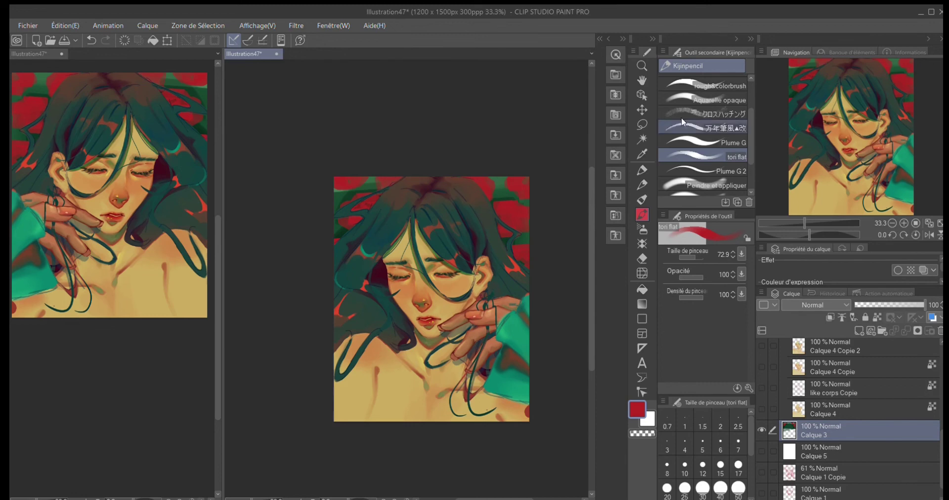
Model the right-hand background roses with dark red shadows and lighter red petals sampled from the painting
key(ctrl+plus)
alt+click(546, 324)
mouse_move(511, 210)
mouse_down()
mouse_move(549, 198)
mouse_move(481, 230)
mouse_up()
alt+click(549, 198)
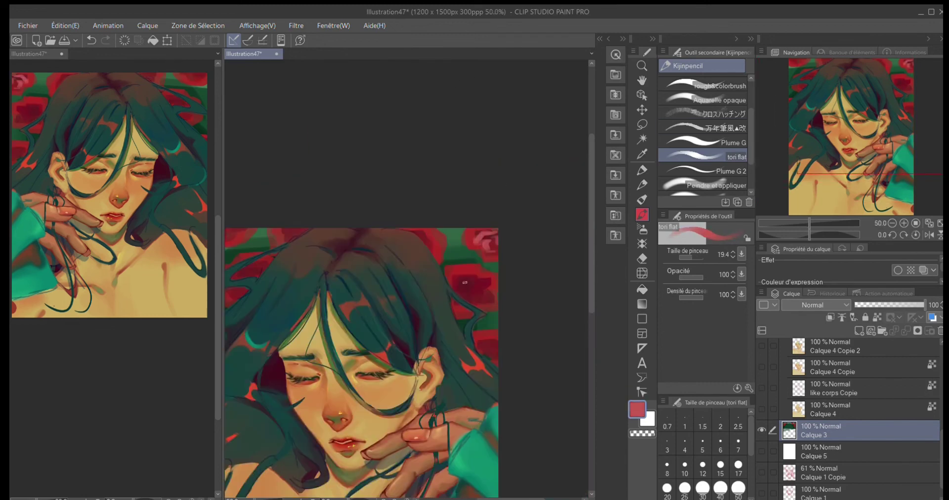
click(903, 223)
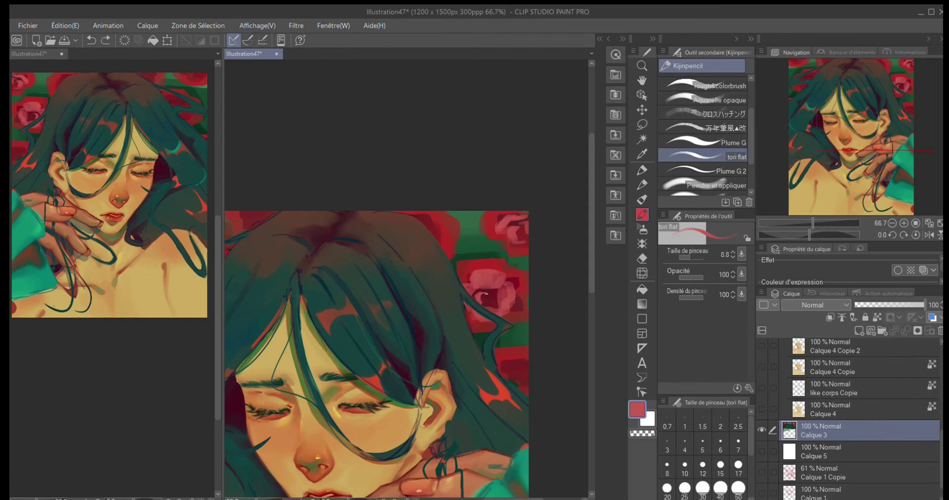
Define the petals of the rose beside the hair with sampled reds, dark edges and pink highlights
alt+click(465, 257)
alt+click(524, 312)
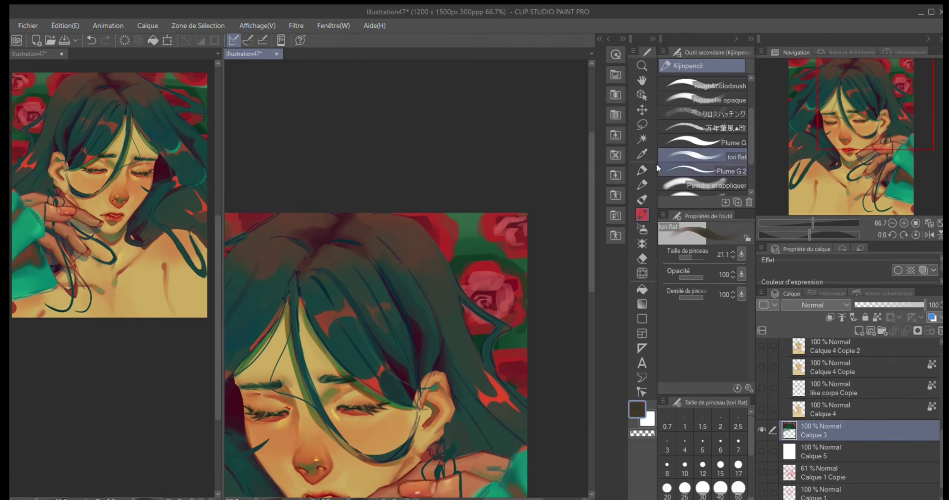
alt+click(487, 291)
alt+click(473, 284)
key(ctrl+minus)
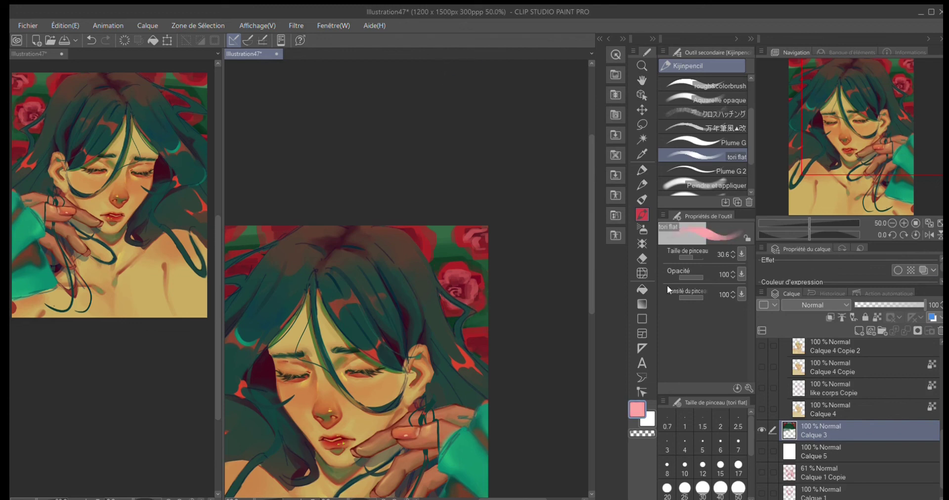
Deepen the rose's creases in dark red with a size 15 brush and paint green tones around the blooms
click(720, 466)
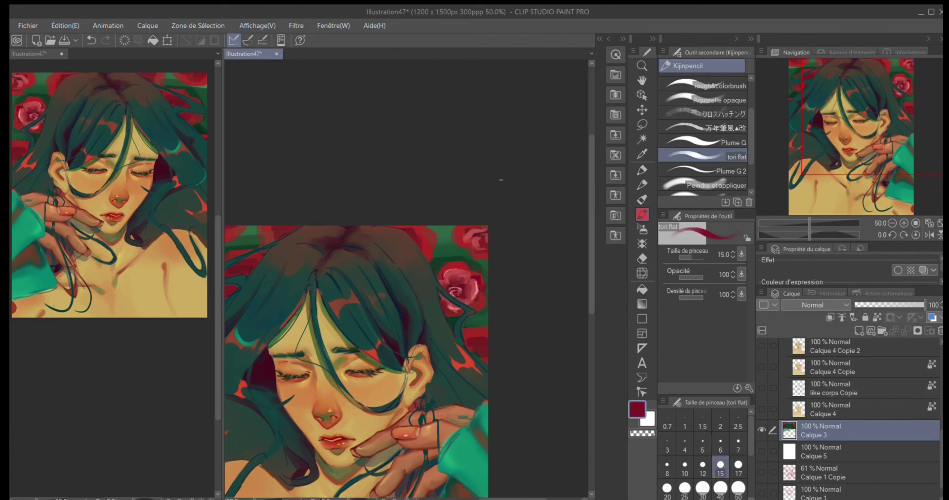
alt+click(446, 254)
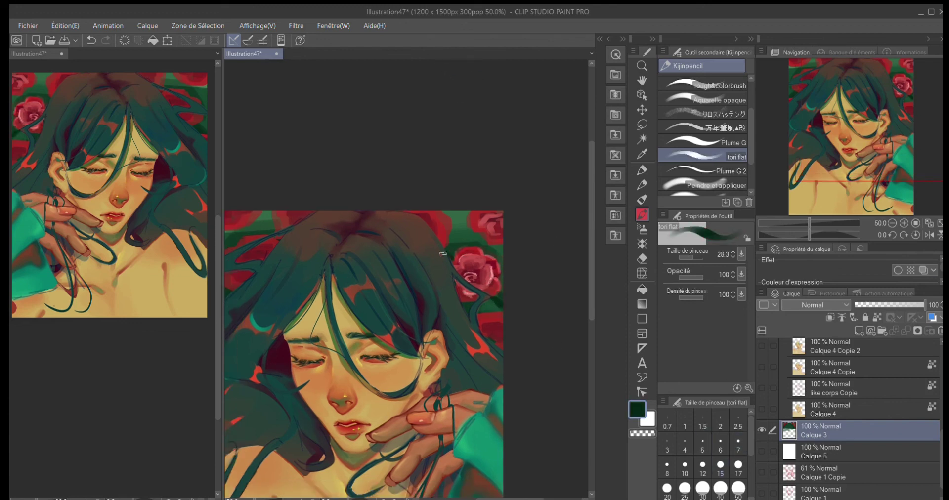
alt+click(469, 219)
key(ctrl+minus)
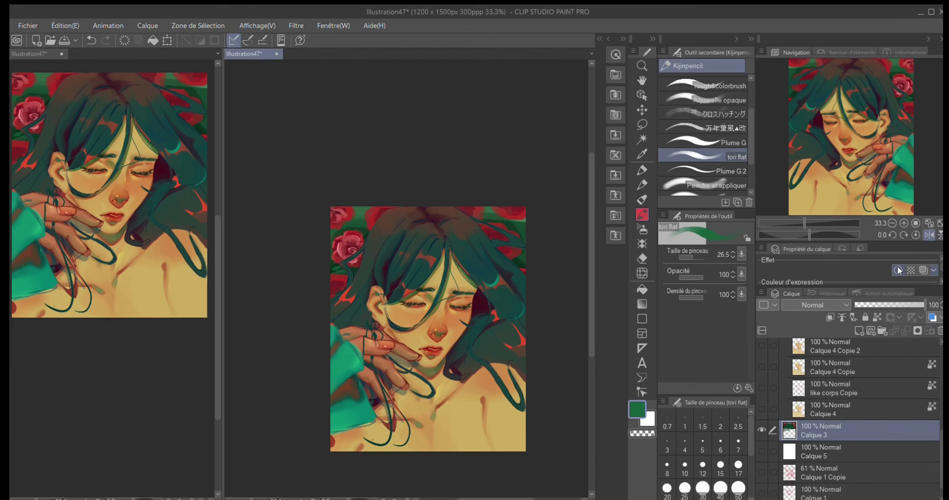
Refine the corner roses in mirrored view with sampled reds and add green foliage strokes in the opposite upper corner
scroll(376, 215, up, 2)
alt+click(376, 215)
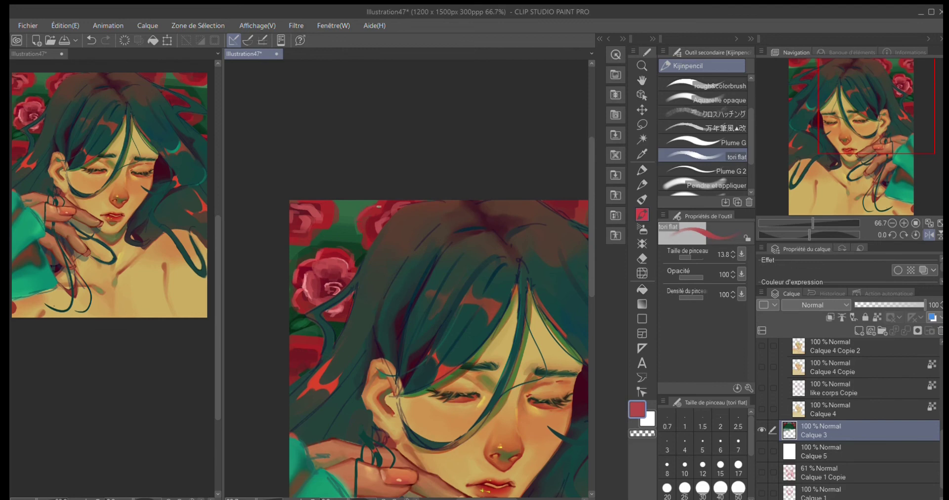
drag(379, 206, 326, 221)
alt+click(292, 241)
alt+click(303, 259)
mouse_move(342, 276)
mouse_down()
mouse_move(363, 223)
mouse_move(374, 272)
mouse_move(292, 257)
mouse_up()
alt+click(474, 247)
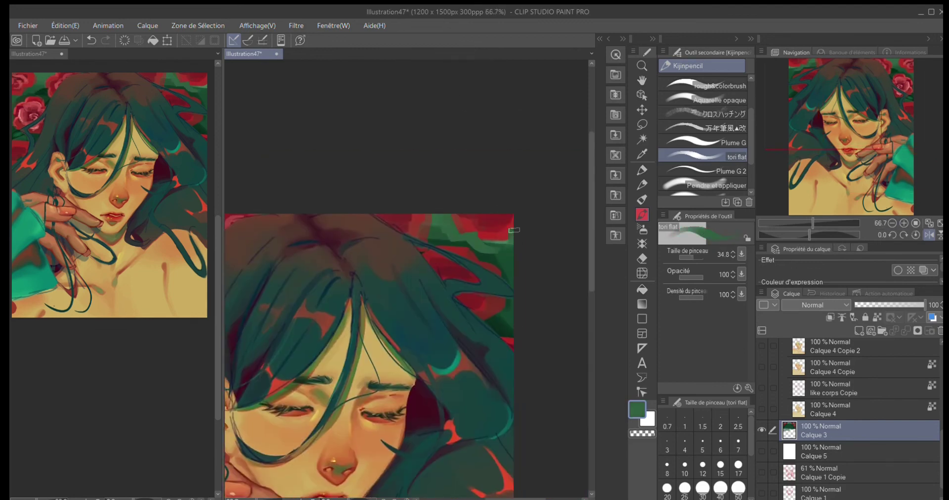
scroll(914, 172, down, 3)
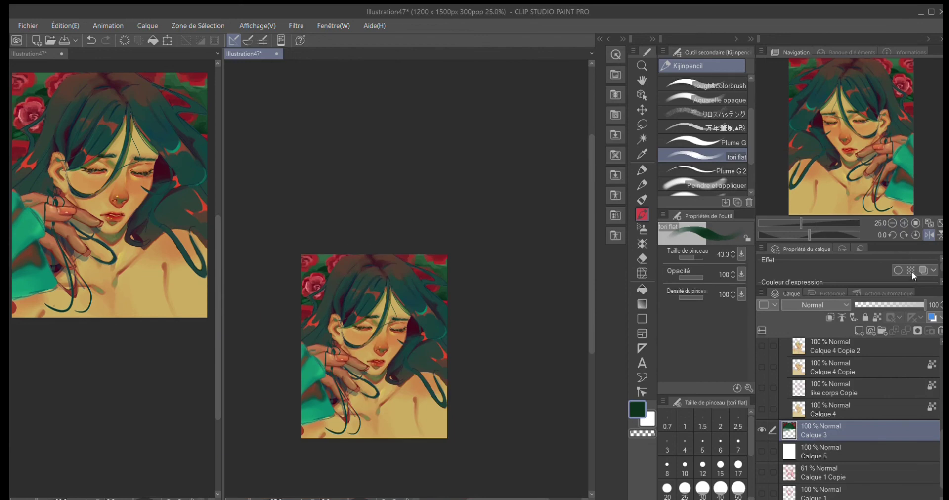
Shape the upper-corner roses on Calque 8 with sampled pink highlights and near-black green gaps between the petals
scroll(317, 296, up, 2)
alt+click(319, 226)
alt+click(346, 244)
alt+click(334, 256)
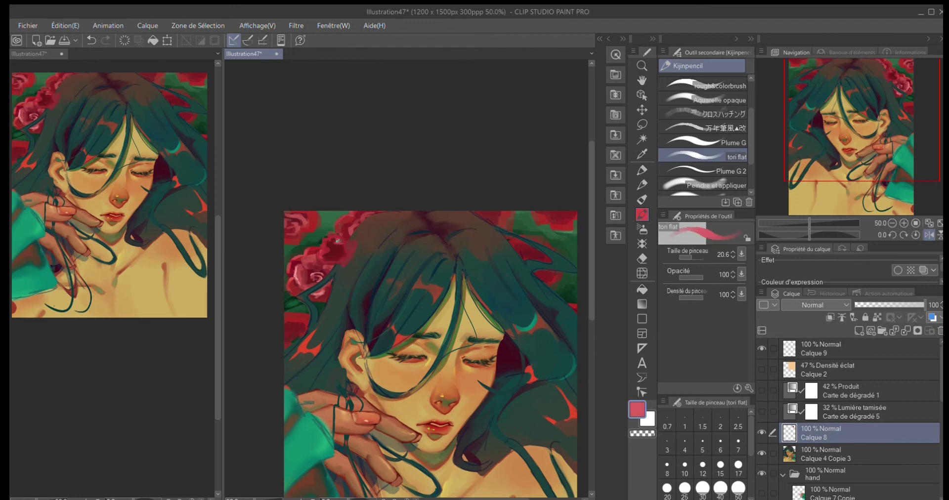
alt+click(346, 240)
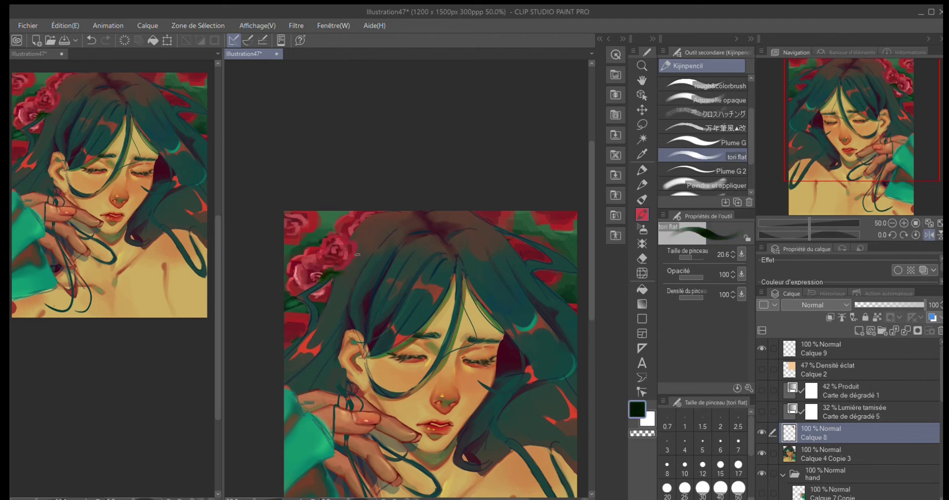
Lasso the upper-corner rose cluster on Calque 8 and transform it at 115% scale with a -11.6° rotation
key(ctrl+minus)
key(m)
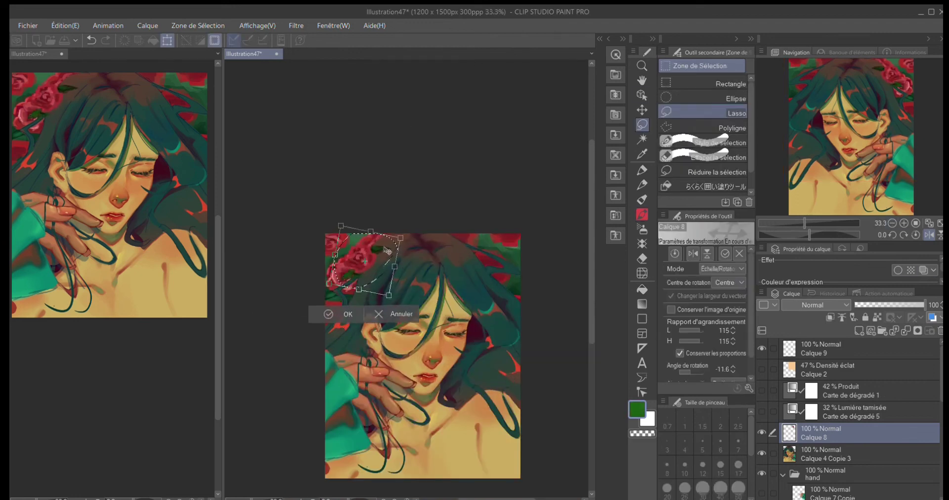
click(901, 223)
key(b)
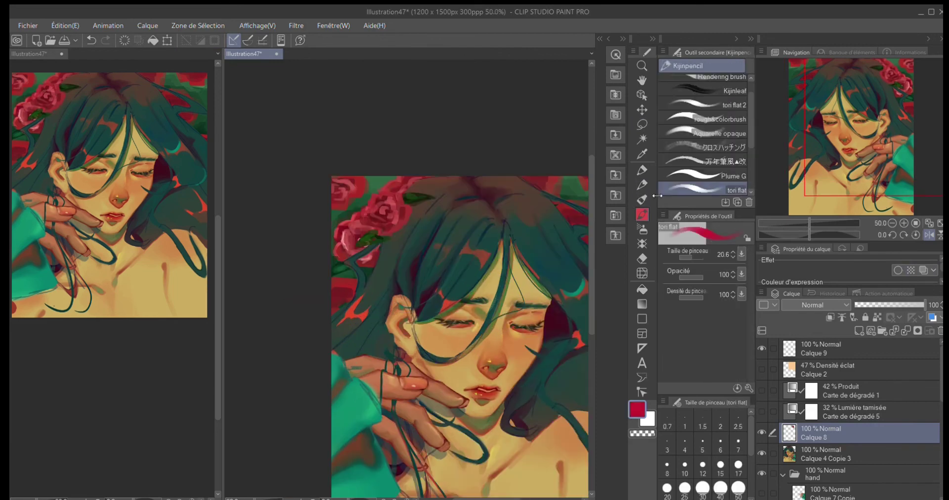
Delete the Produit copy of Calque 3 and continue the background roses on Calque 3 with sampled reds
alt+click(336, 320)
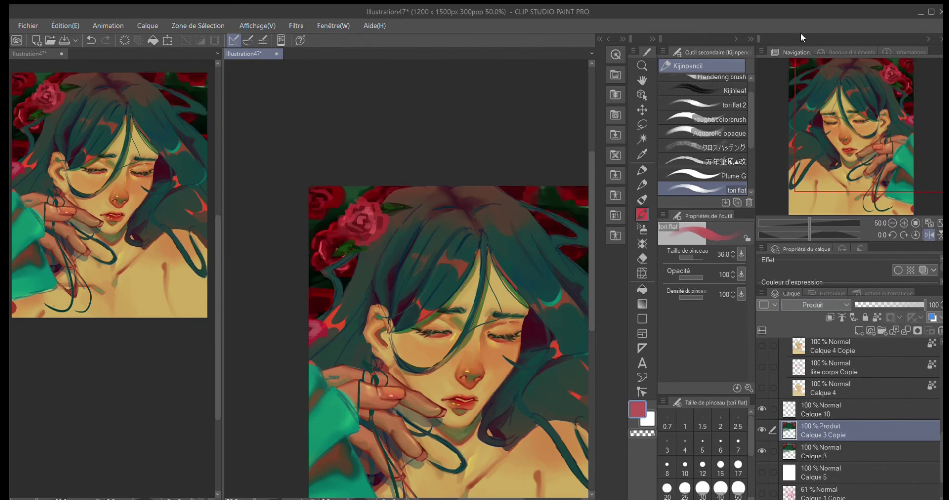
click(892, 223)
click(940, 330)
scroll(405, 277, up, 1)
alt+click(346, 258)
alt+click(351, 244)
scroll(562, 387, down, 2)
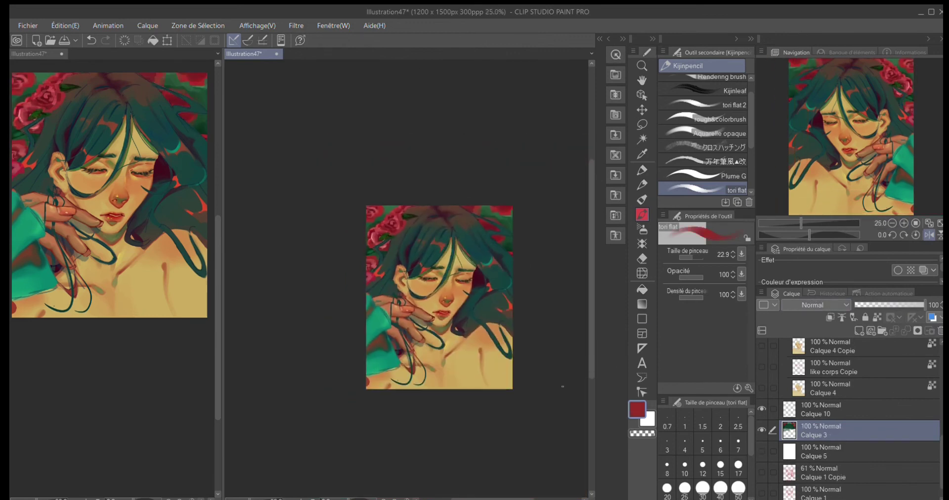
Paint sampled pink and dark red rose petals between the outer hair strands on the opposite side of the background
scroll(379, 212, up, 2)
alt+click(396, 242)
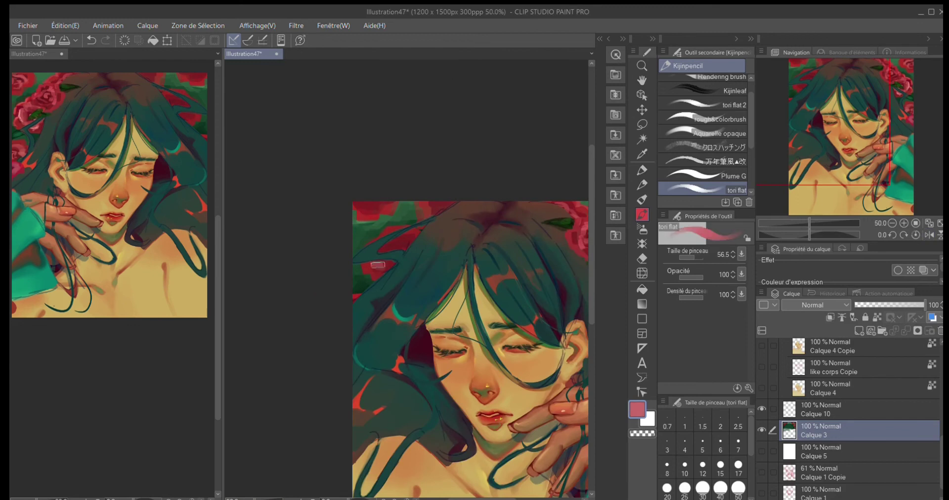
alt+click(389, 259)
Paint a red rose above the shoulder at the canvas edge on Calque 8, with purple shadows and sampled red petals
ctrl+shift+click(386, 382)
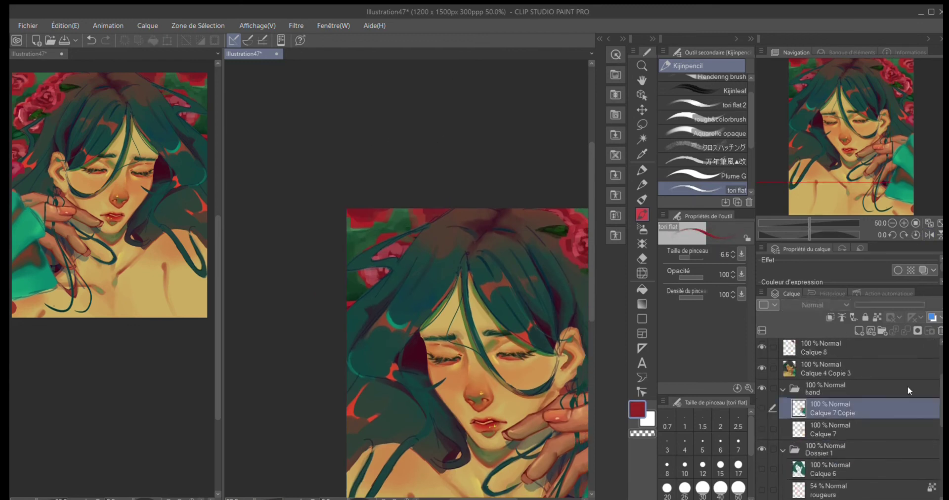
alt+click(388, 353)
click(903, 223)
alt+click(382, 390)
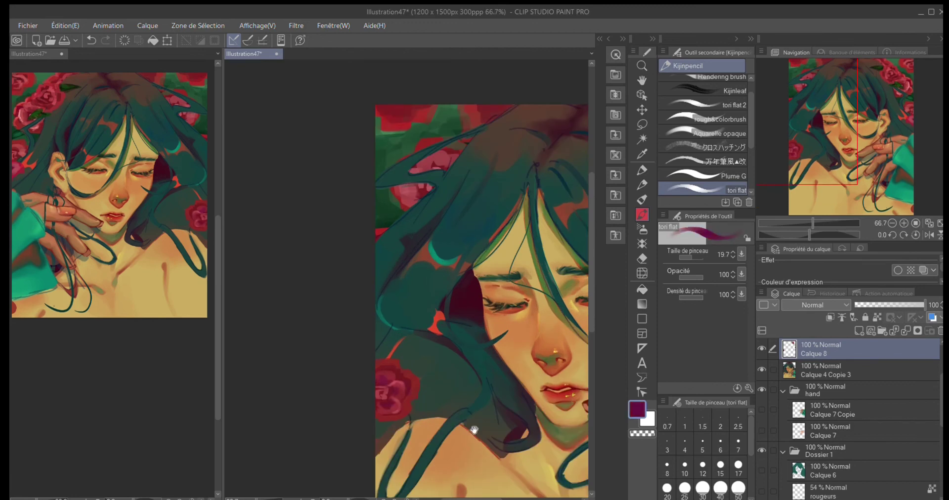
drag(461, 330, 460, 309)
alt+click(389, 368)
alt+click(389, 352)
alt+click(404, 345)
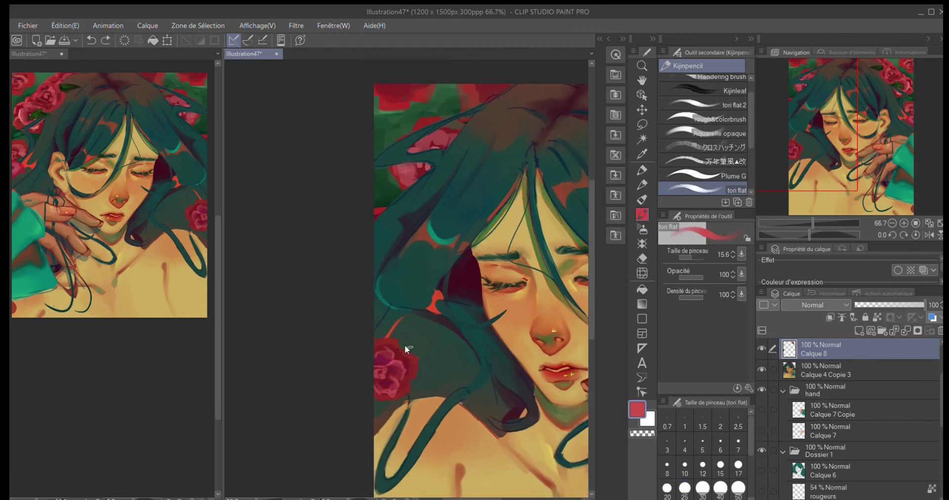
Add a new layer beneath Calque 8 and touch up the area around the shoulder rose with sampled reds and green
key(ctrl+minus)
key(ctrl+minus)
key(ctrl+minus)
key(ctrl+plus)
key(ctrl+plus)
key(ctrl+shift+n)
alt+click(542, 371)
alt+click(403, 354)
key(ctrl+minus)
key(ctrl+minus)
key(ctrl+minus)
key(ctrl+minus)
key(ctrl+plus)
key(ctrl+plus)
key(ctrl+plus)
click(774, 346)
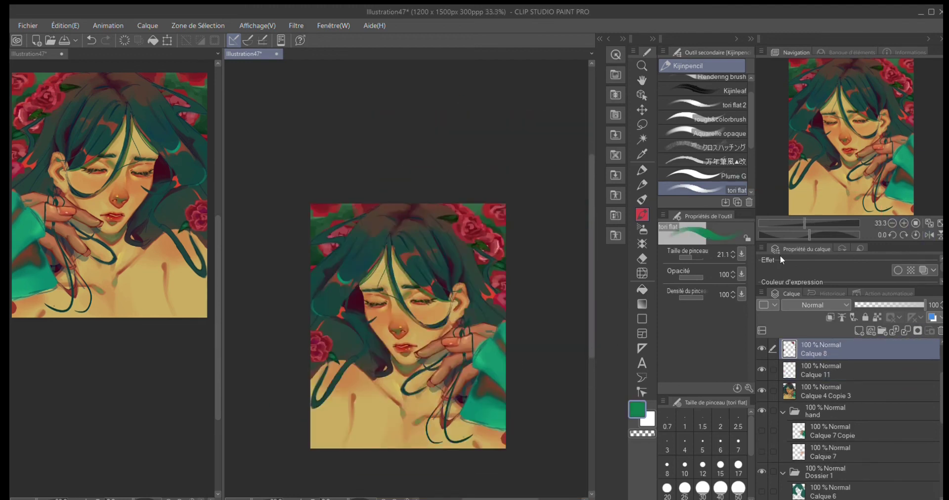
Lasso and duplicate the shoulder rose, placing the copy lower along the canvas edge on its own layer
key(m)
key(ctrl+c)
key(ctrl+v)
drag(304, 333, 231, 431)
key(ctrl+d)
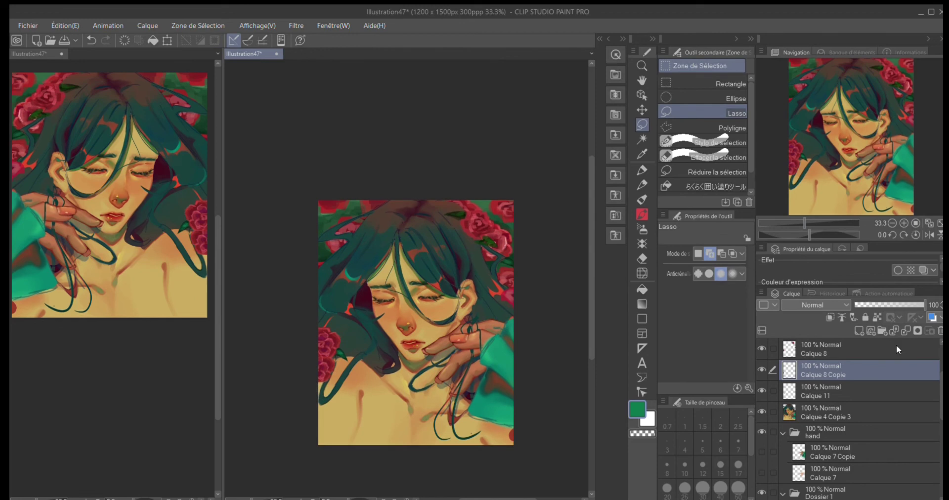
Add sampled red strokes and light pink petal accents among the outer hair strands with a brush of about size 11
key(ctrl+plus)
alt+click(573, 213)
key(b)
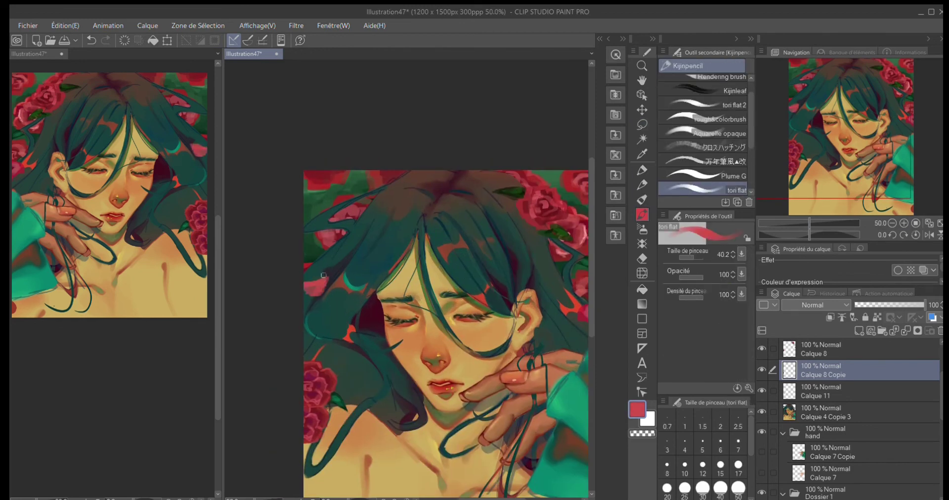
alt+click(314, 287)
key(bracketleft)
key(bracketleft)
key(bracketleft)
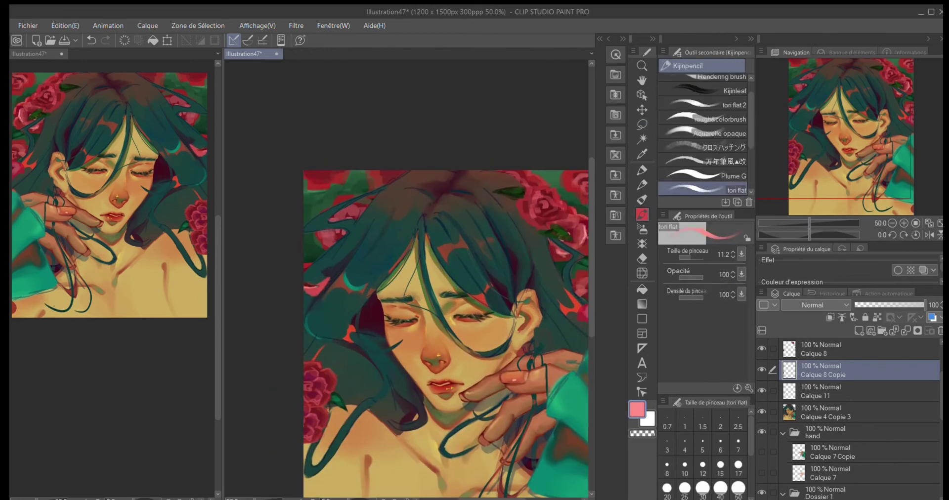
Try a large pale beige light stroke on a new layer set to Lumière crue
click(892, 223)
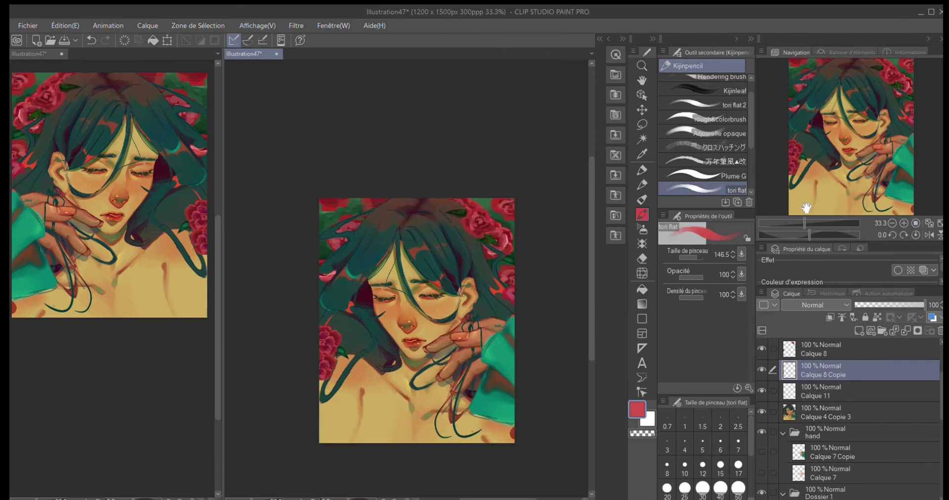
click(859, 330)
click(815, 305)
drag(348, 336, 356, 361)
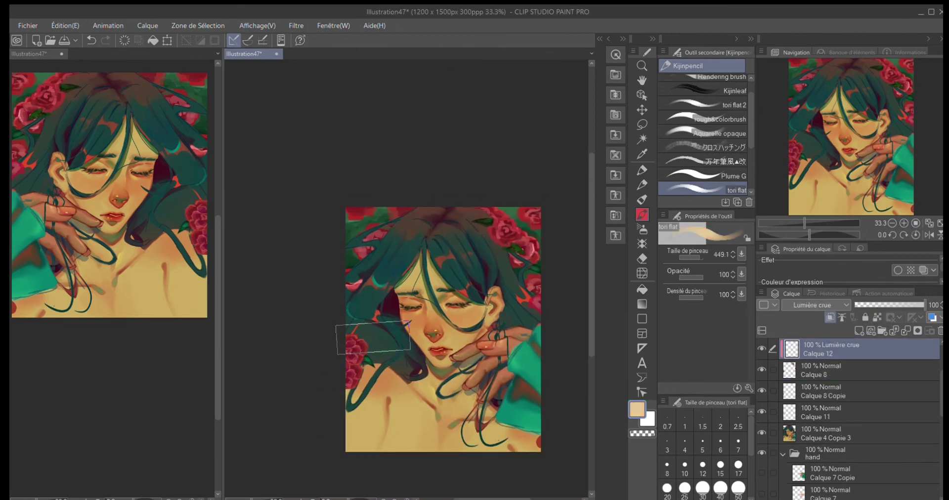
key(ctrl+z)
Add a new layer above Calque 3 and darken the background behind the roses with broad dark red strokes
scroll(898, 397, down, 5)
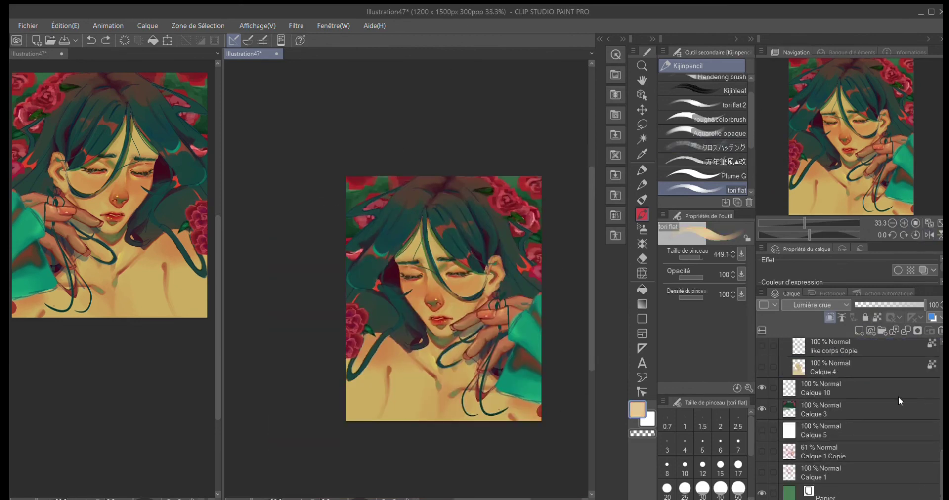
click(859, 330)
click(904, 222)
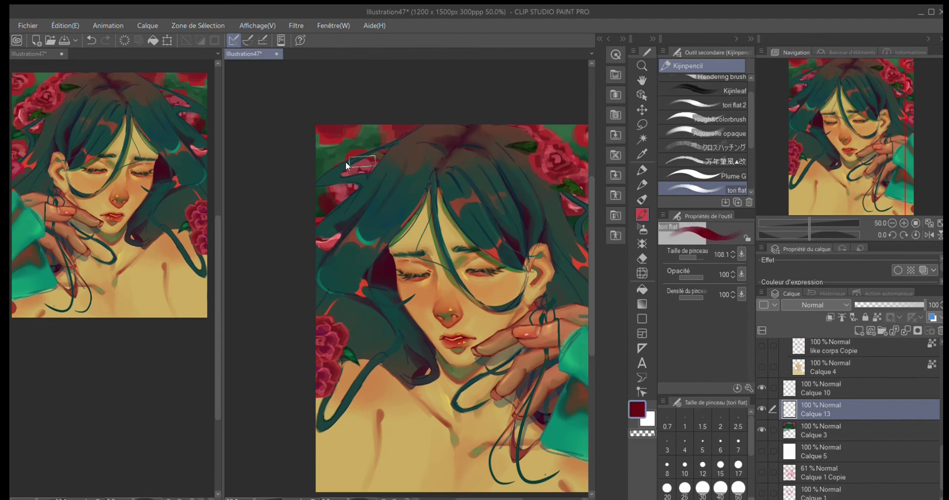
alt+click(333, 203)
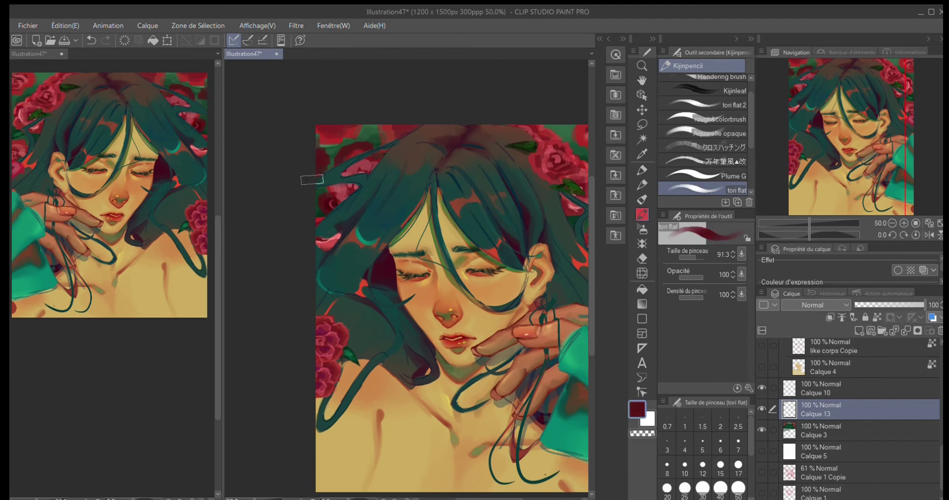
drag(567, 123, 495, 183)
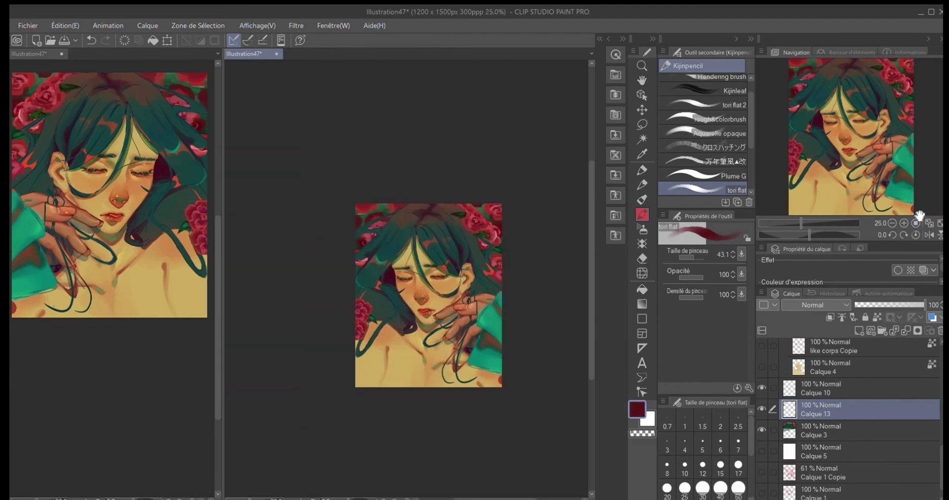
Scatter small cream-yellow blossoms among the background roses and beside the shoulder
click(859, 331)
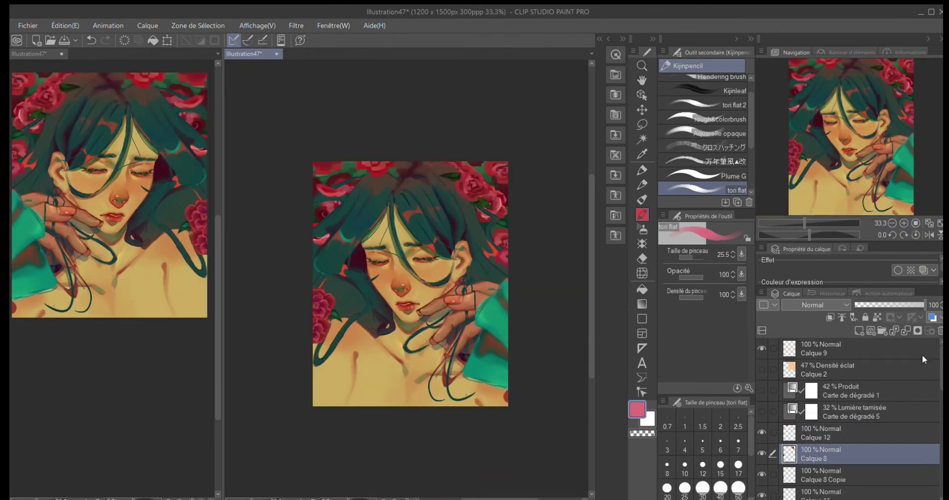
drag(465, 205, 472, 210)
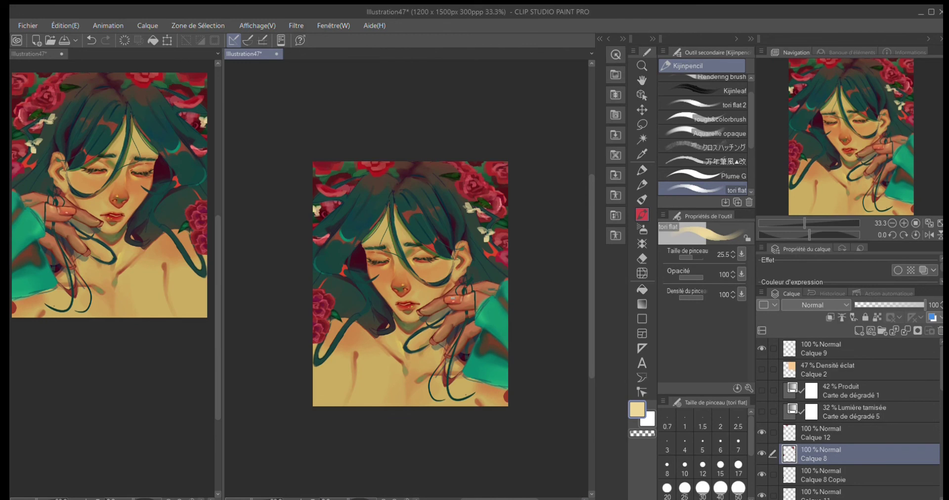
mouse_move(501, 270)
mouse_down()
mouse_move(521, 279)
mouse_move(515, 266)
mouse_up()
drag(346, 247, 370, 267)
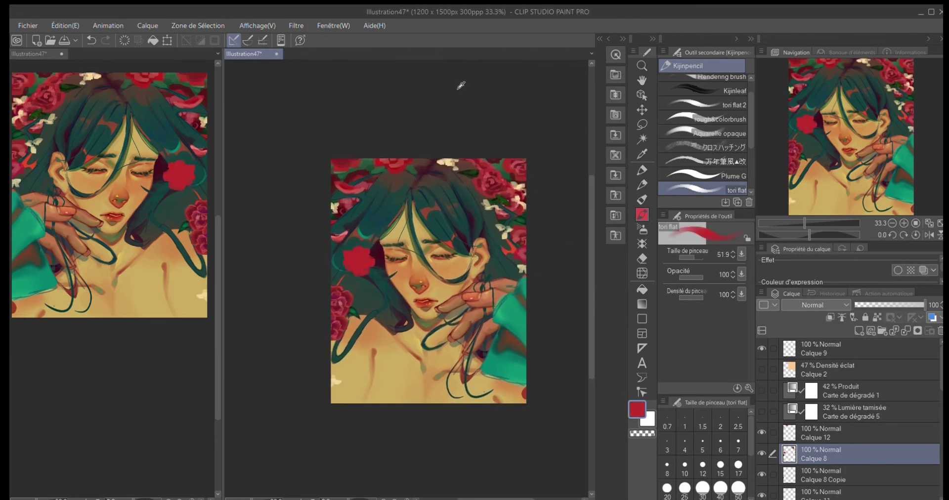
Model the red flower in the hair beside the face into a rose with layered lighter petals and dark creases
scroll(330, 273, up, 1)
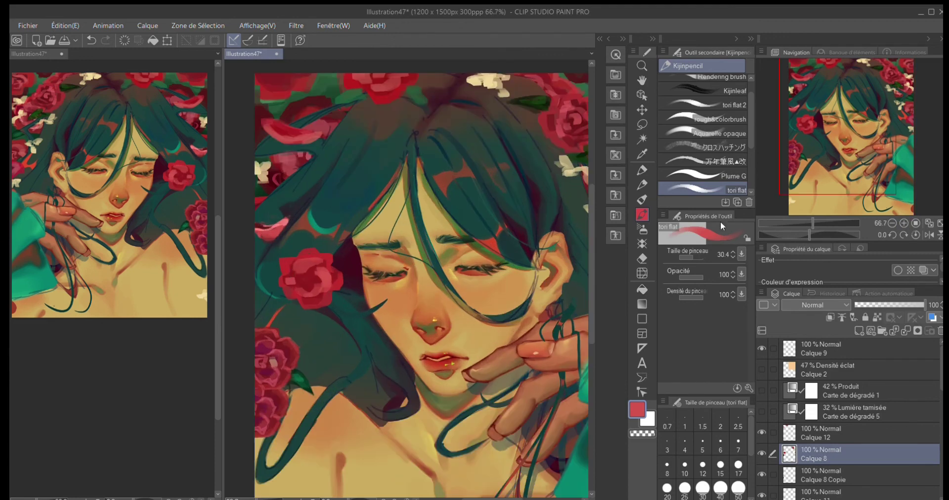
scroll(345, 274, up, 1)
drag(299, 274, 316, 288)
drag(346, 247, 340, 258)
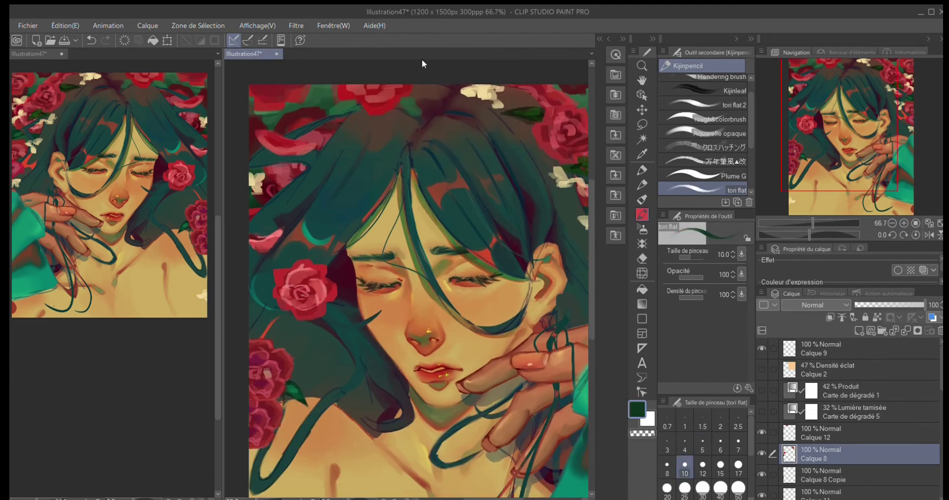
Add green leaf accents around the hair rose, undoing and redoing strokes to compare them
key(ctrl+z)
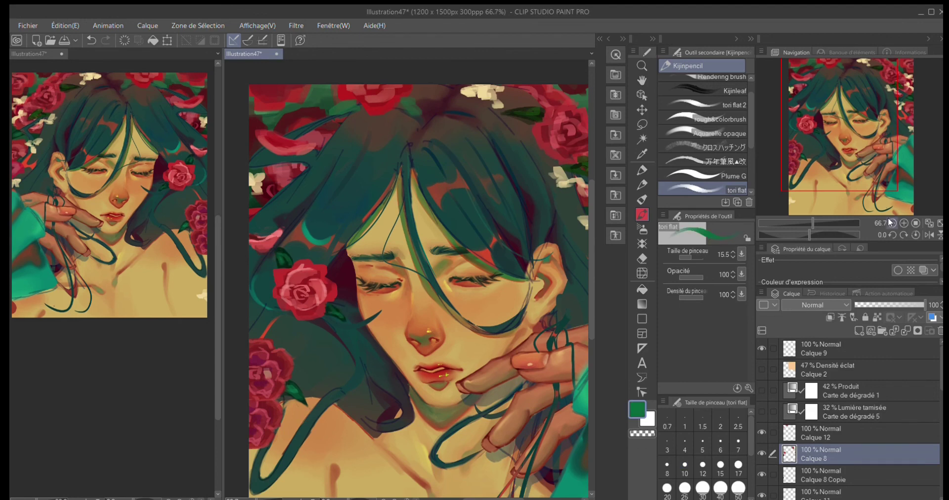
scroll(418, 276, down, 2)
key(ctrl+z)
key(ctrl+z)
key(ctrl+z)
click(911, 224)
key(ctrl+y)
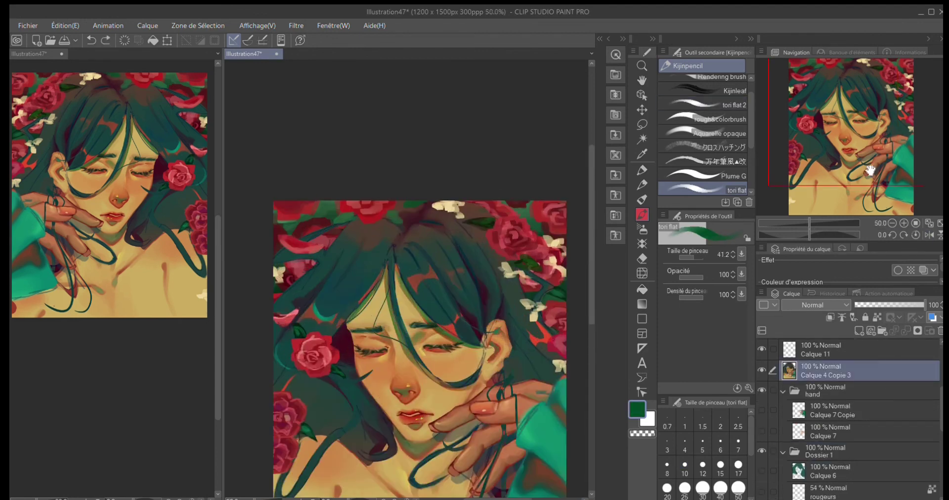
scroll(424, 175, down, 2)
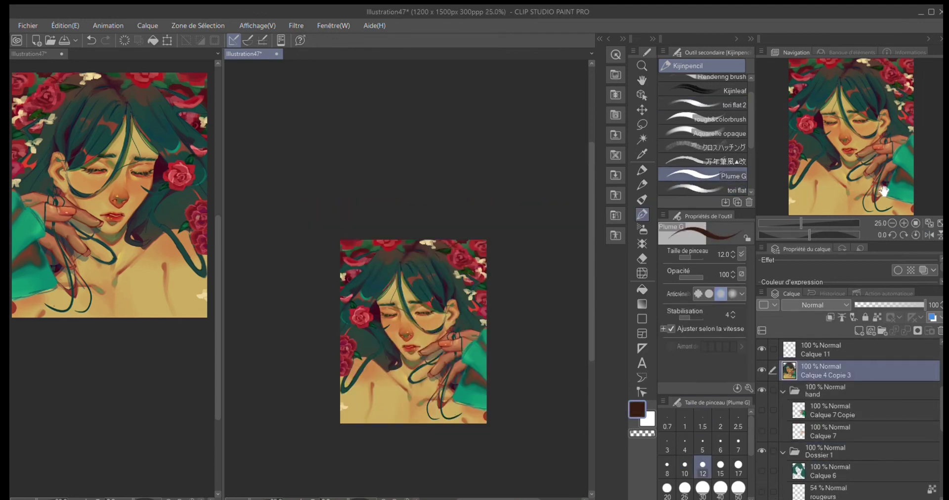
key(ctrl+z)
key(ctrl+y)
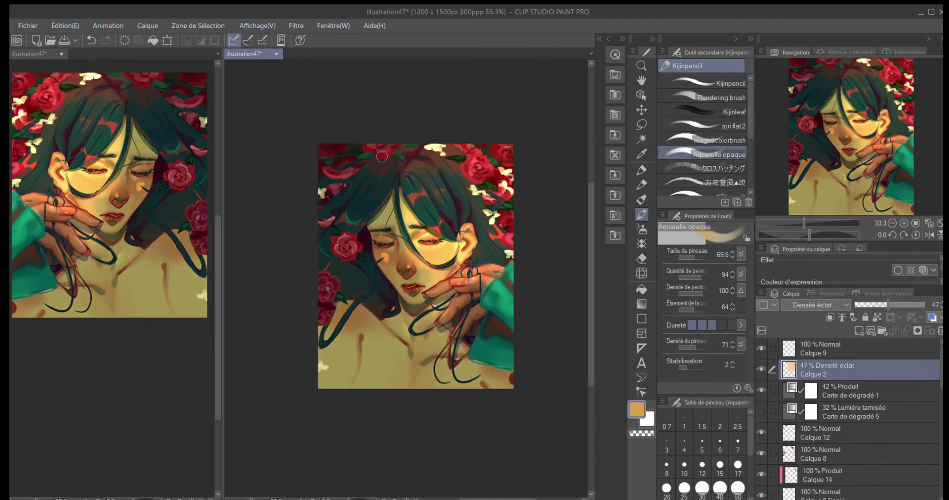
Refine the warm light on the Densité éclat layer Calque 2 and set its opacity to 53%
drag(353, 239, 329, 312)
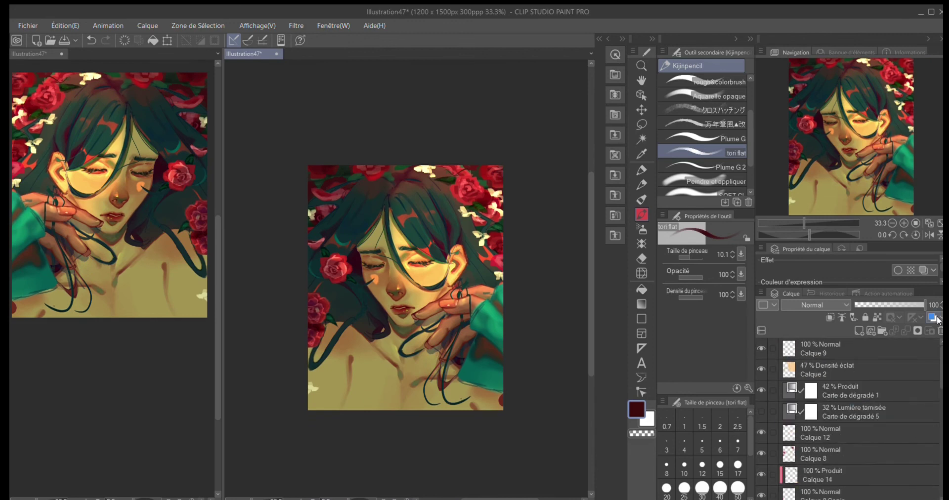
click(820, 370)
drag(885, 305, 895, 305)
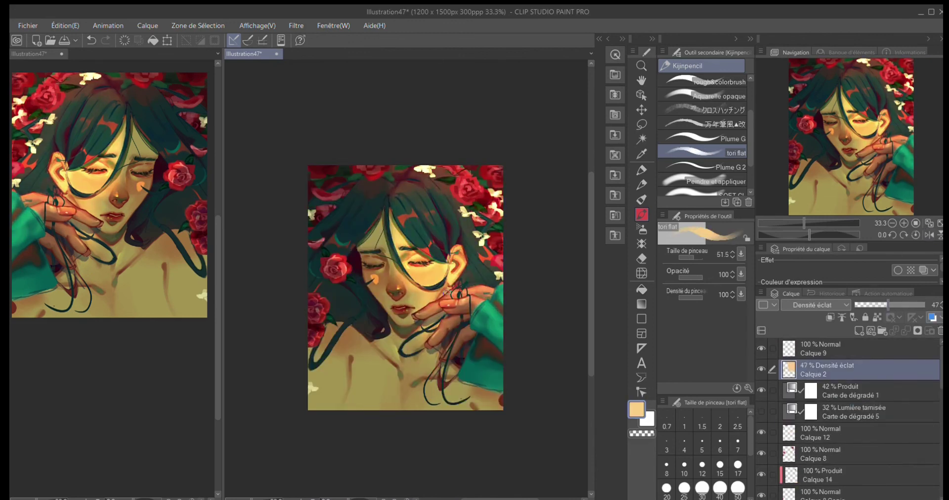
click(737, 464)
key(b)
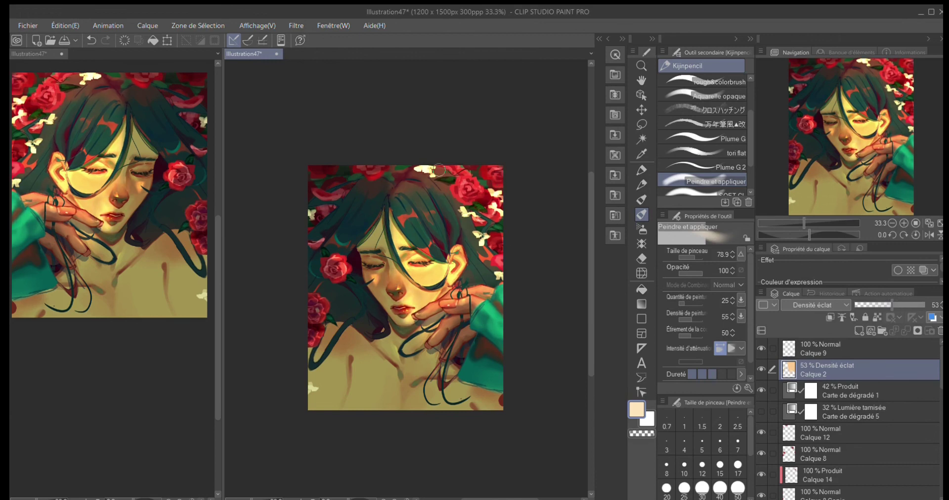
Set Carte de dégradé 1 to 57% opacity and Carte de dégradé 5 to Normal at 28%, erasing its mask around the face with a large hard eraser
click(840, 390)
drag(884, 305, 904, 304)
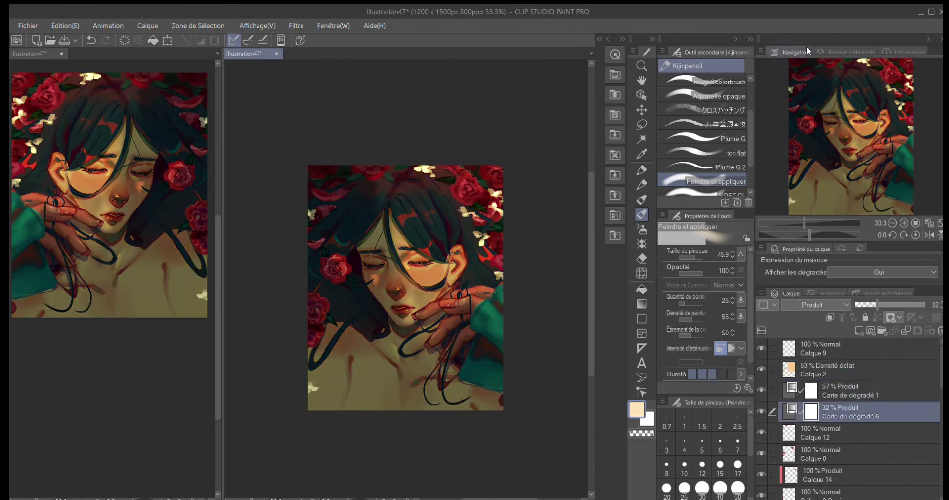
click(927, 235)
click(928, 235)
scroll(306, 375, up, 1)
scroll(306, 376, down, 2)
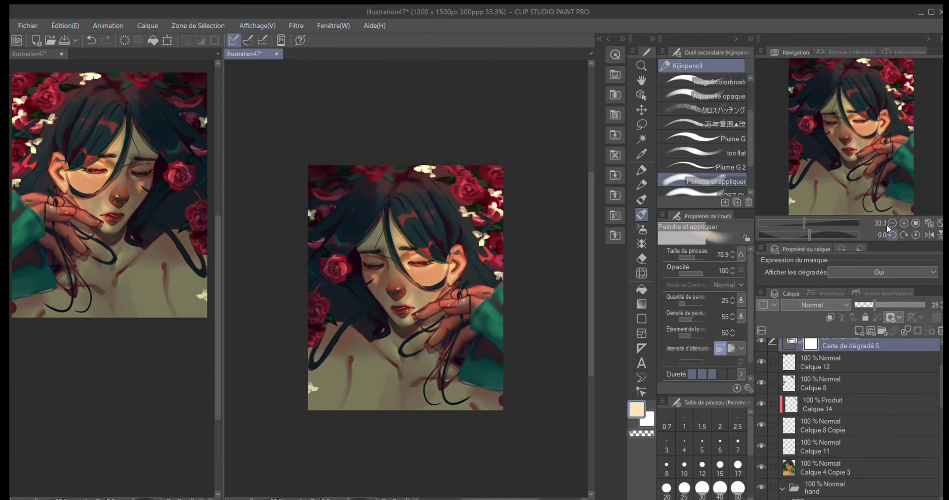
key(e)
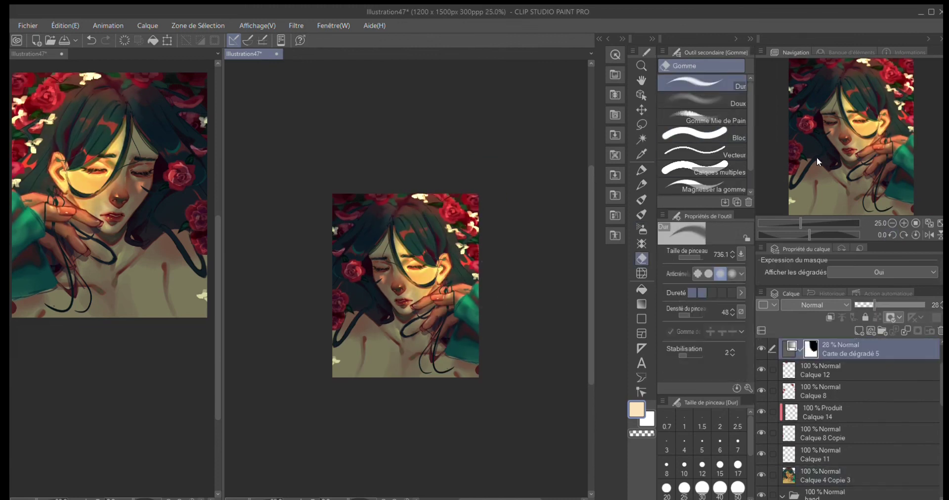
Hide Carte de dégradé 5 and blend Carte de dégradé 1 in Produit mode at 67% opacity
click(761, 349)
scroll(840, 390, up, 2)
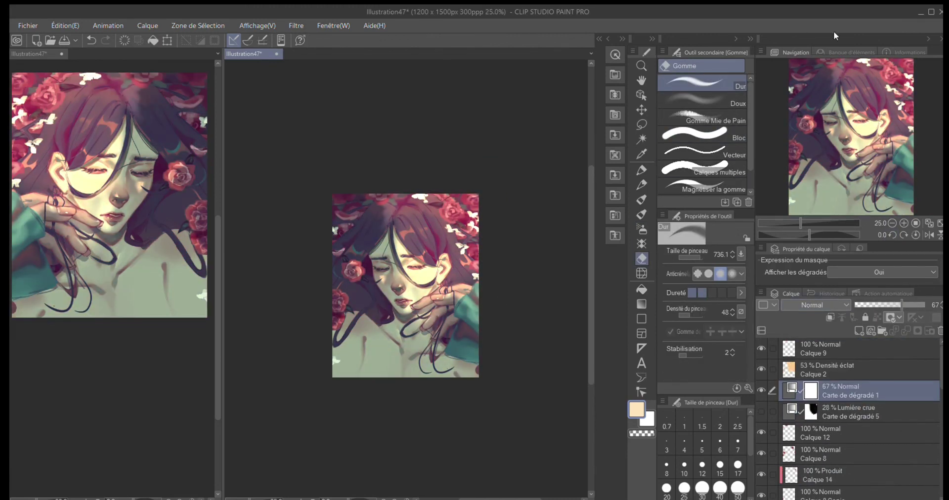
click(815, 390)
Fill the Produit layer Calque 5 with dark teal, lower it to 33% opacity, and softly erase it over the face and hand
key(alt+BackSpace)
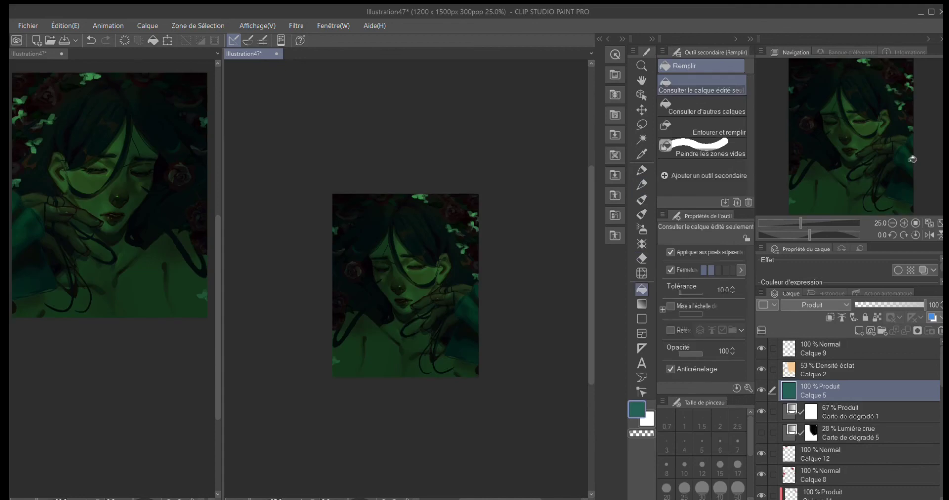
scroll(306, 376, up, 1)
click(877, 304)
click(702, 102)
drag(694, 290, 702, 291)
drag(474, 277, 498, 318)
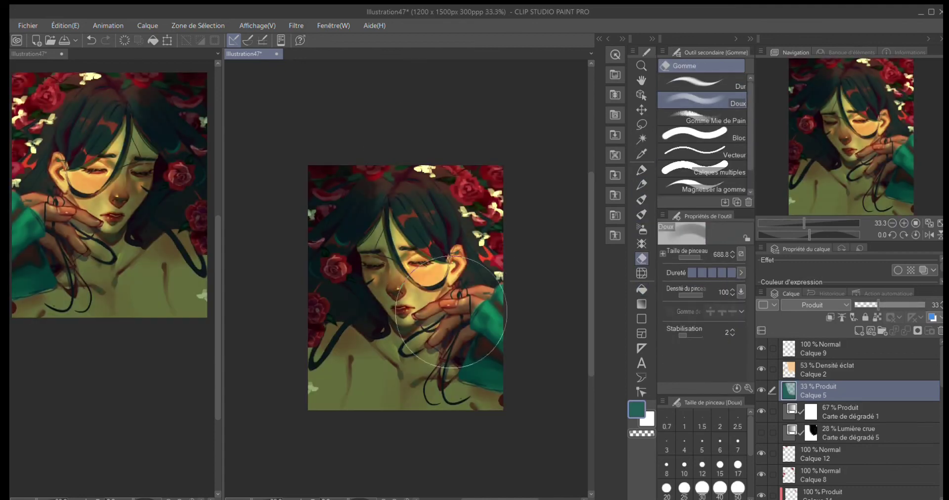
Set Calque 5 to 18% opacity and Carte de dégradé 1 to 55%
click(867, 304)
click(850, 412)
click(897, 305)
click(892, 223)
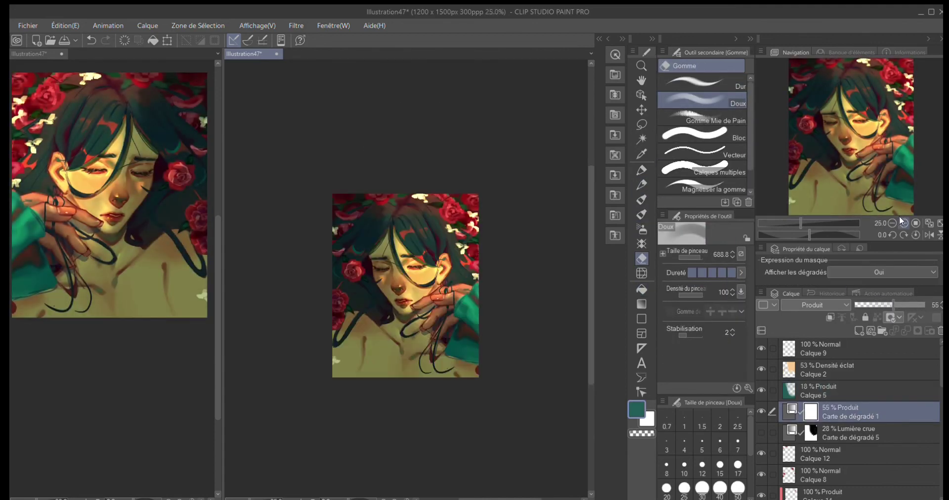
double_click(903, 223)
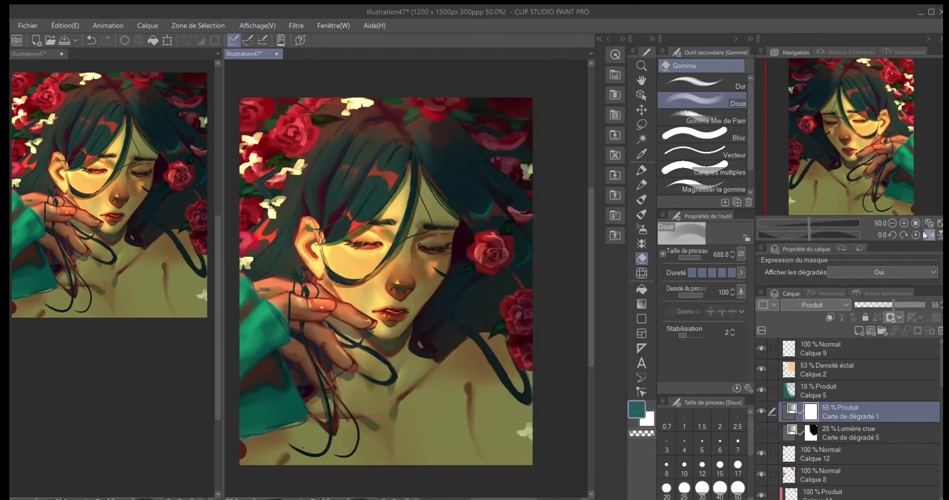
Sign the painting in cream with Plume G 2 in the lower corner of the canvas on the new layer Calque 16
click(892, 223)
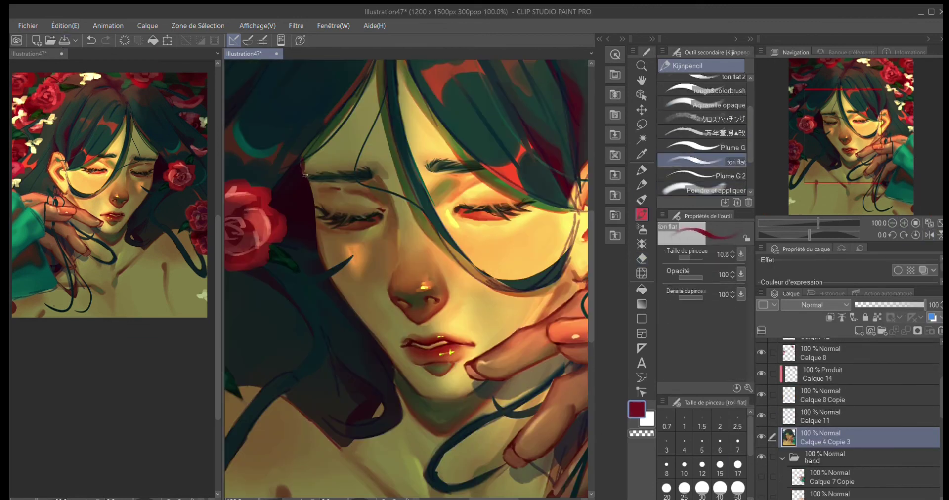
scroll(313, 197, down, 2)
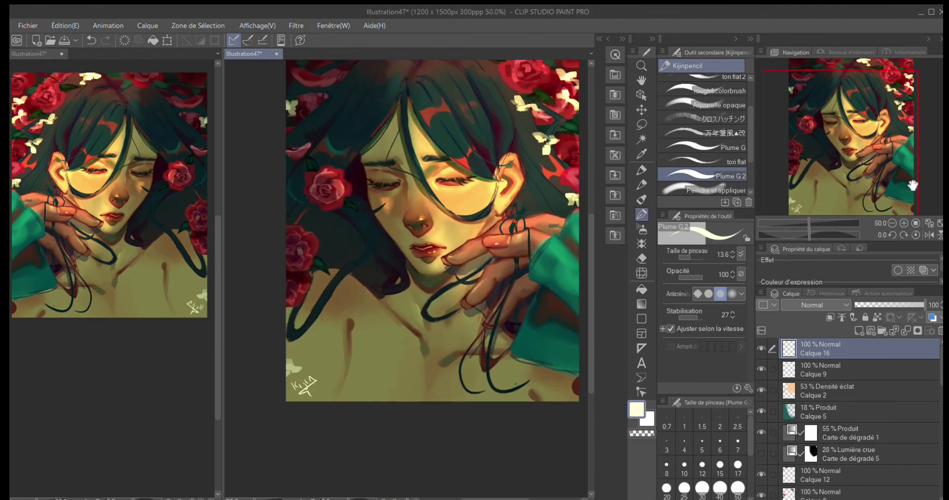
scroll(551, 318, down, 1)
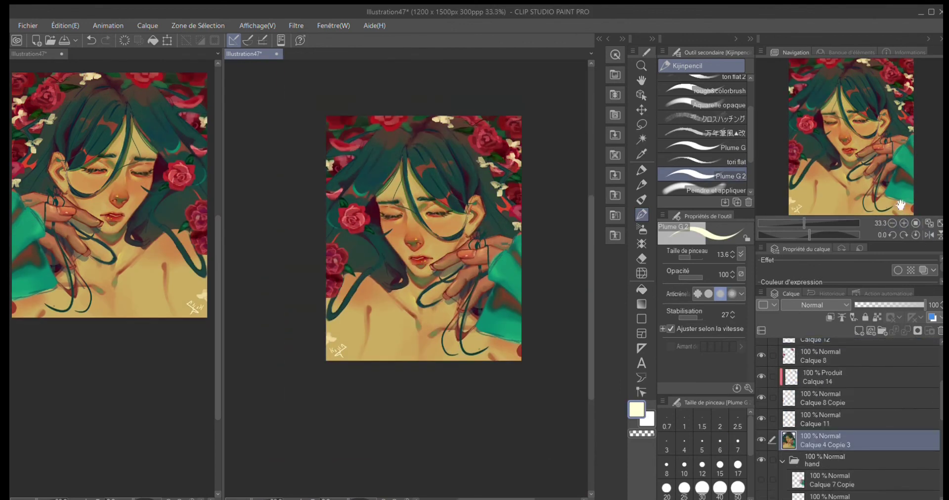
Select the green sleeve areas and turn them grey with the masked gradient map Carte de dégradé 2
key(w)
click(501, 269)
shift+click(499, 321)
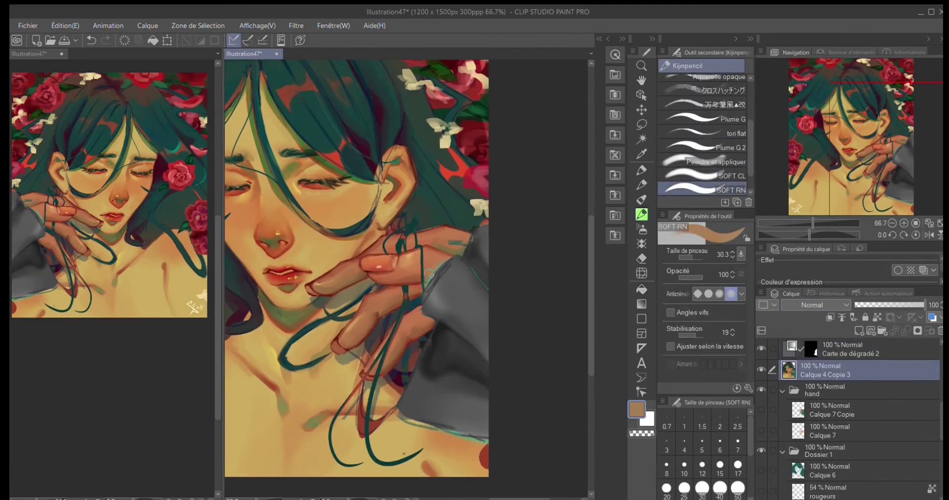
Repaint the grey sleeve with darker folds and edges using the tori flat brush, undoing unwanted strokes
key(ctrl+z)
key(b)
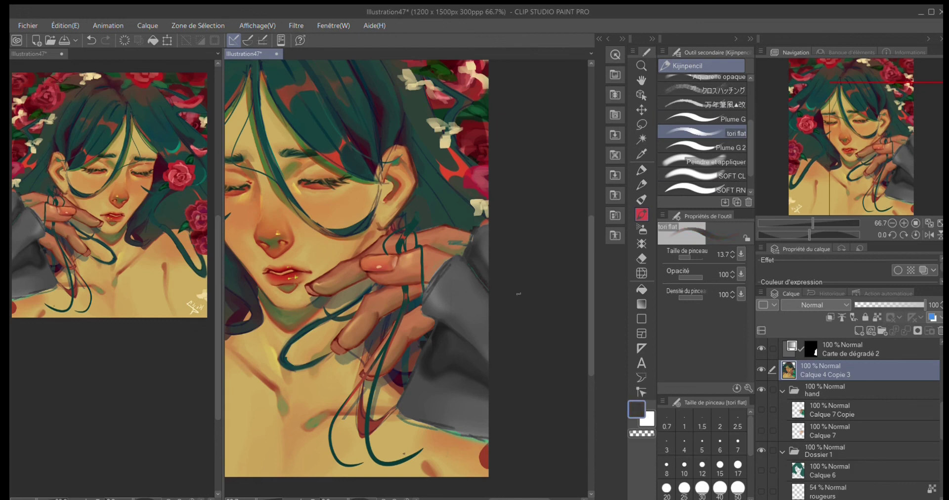
key(ctrl+z)
key(ctrl+z)
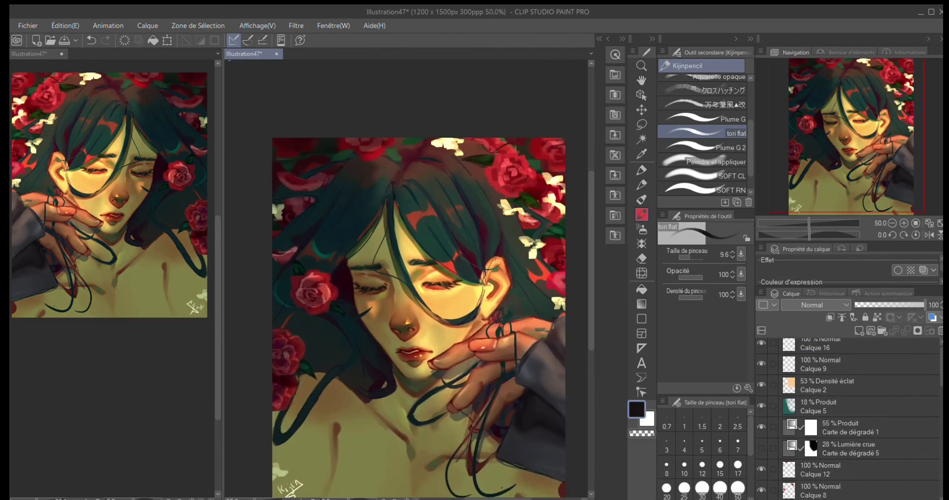
Touch up the warm light around the lower rose in yellow on the Densité éclat layer Calque 2
scroll(834, 304, down, 10)
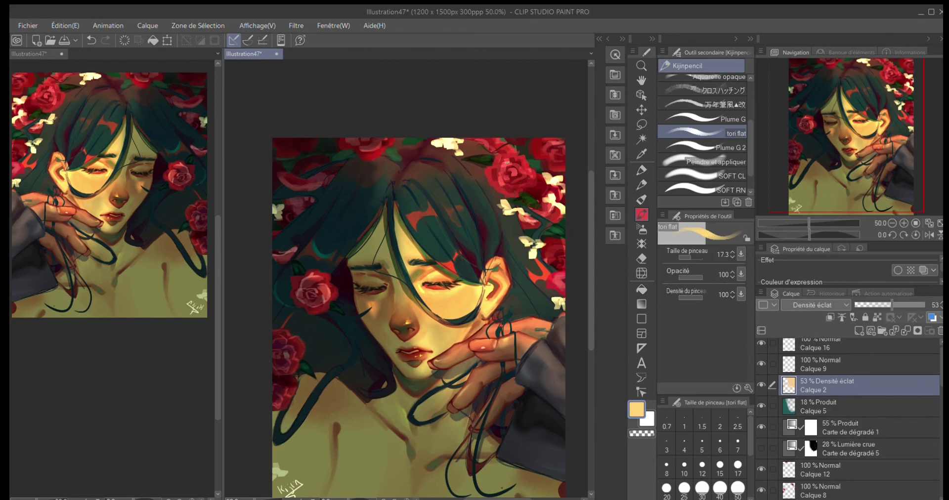
drag(298, 361, 293, 386)
key(p)
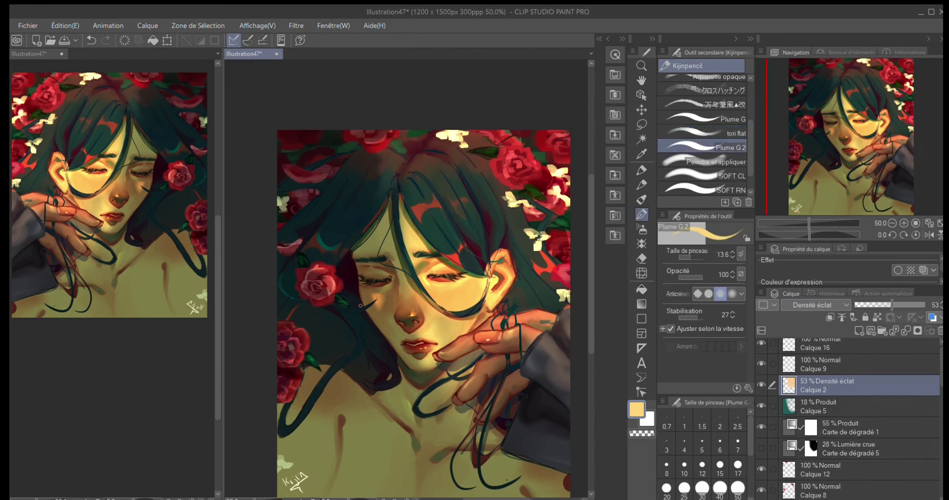
Paint dark blue shadows with SOFT RN on the clipped Produit layer Calque 17 above Calque 4 Copie 3 and set its opacity to 38%
key(ctrl+minus)
click(820, 421)
key(p)
click(873, 305)
click(884, 305)
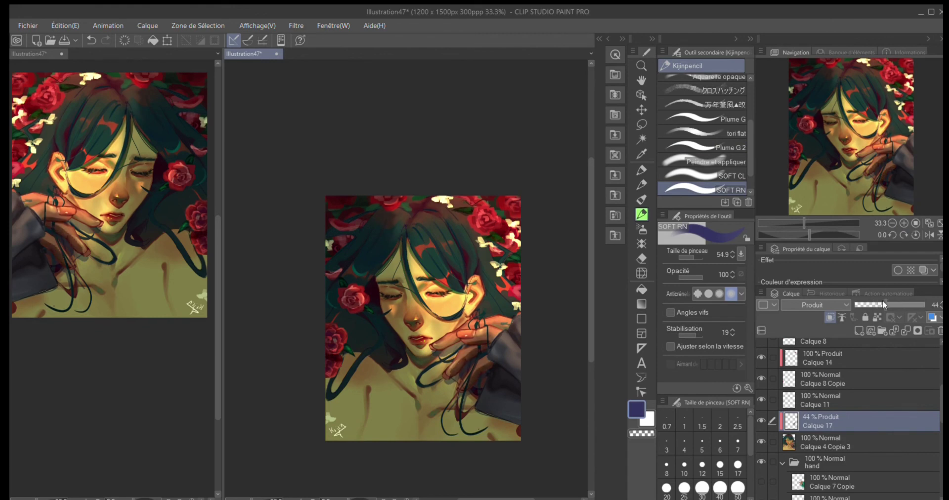
click(902, 222)
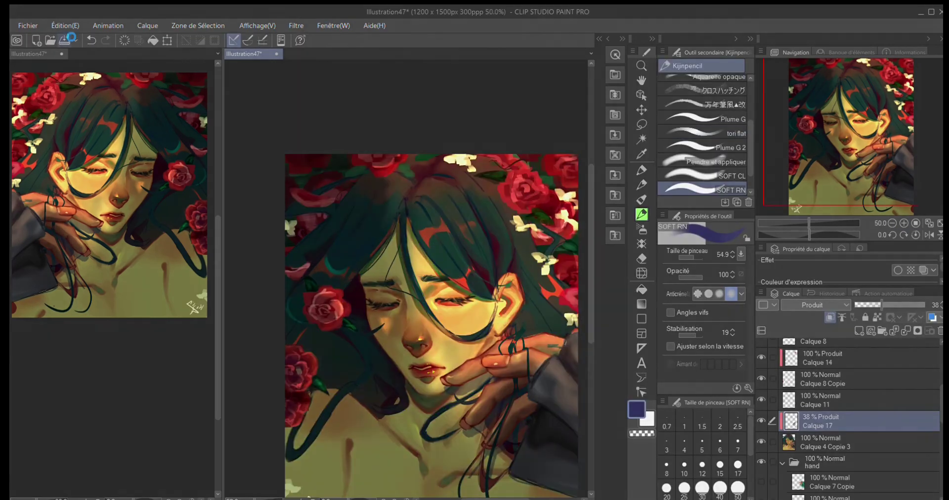